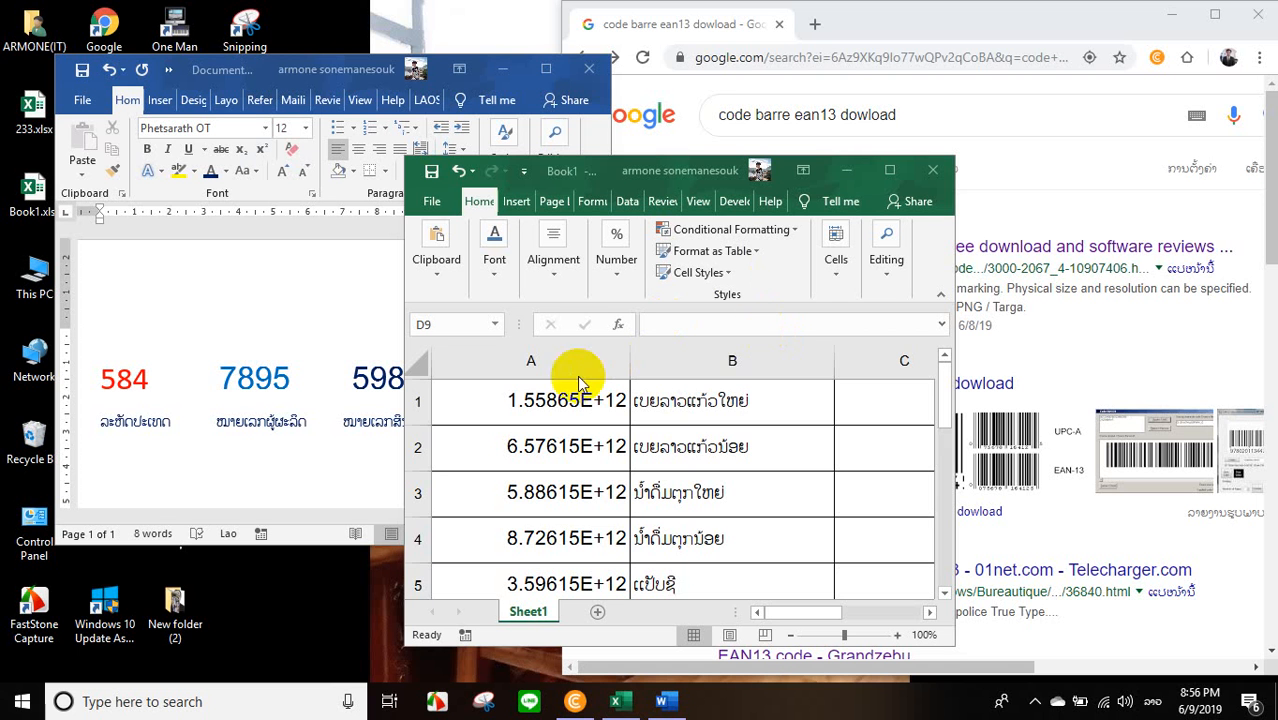
Maximize the Book1 workbook and inspect the full 13-digit codes in cells A1 and A2.
click(890, 170)
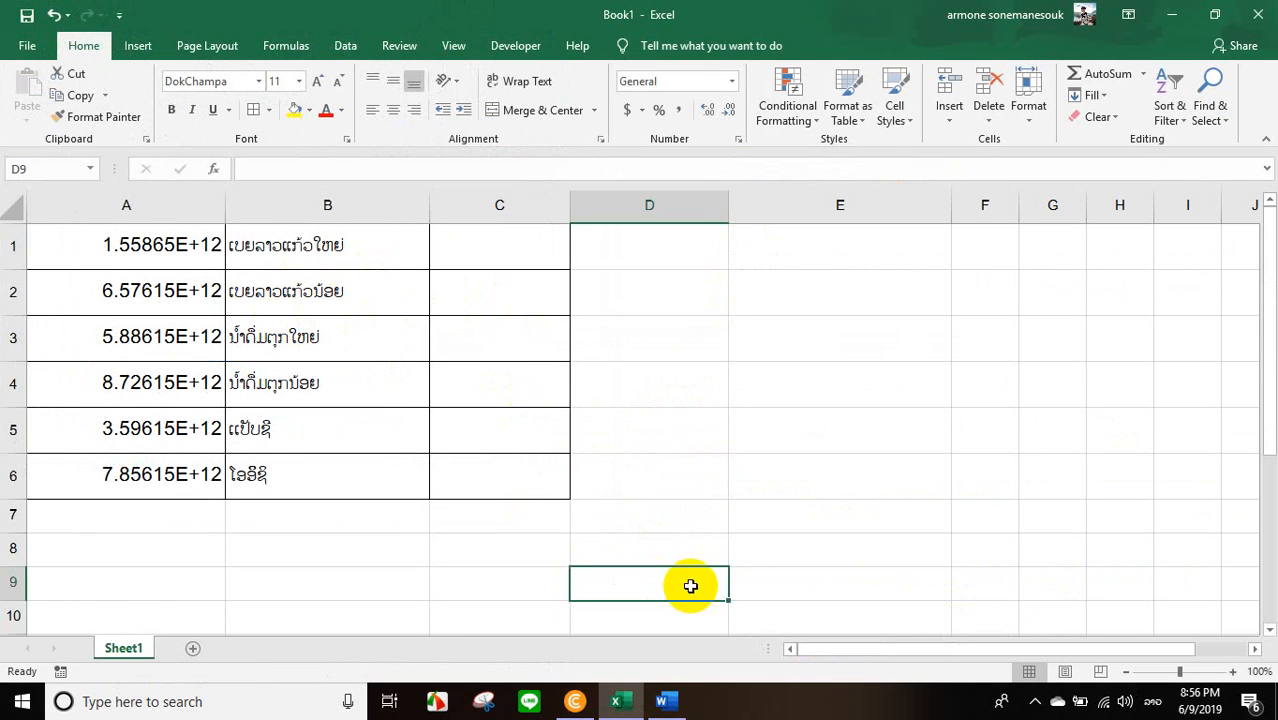
click(772, 540)
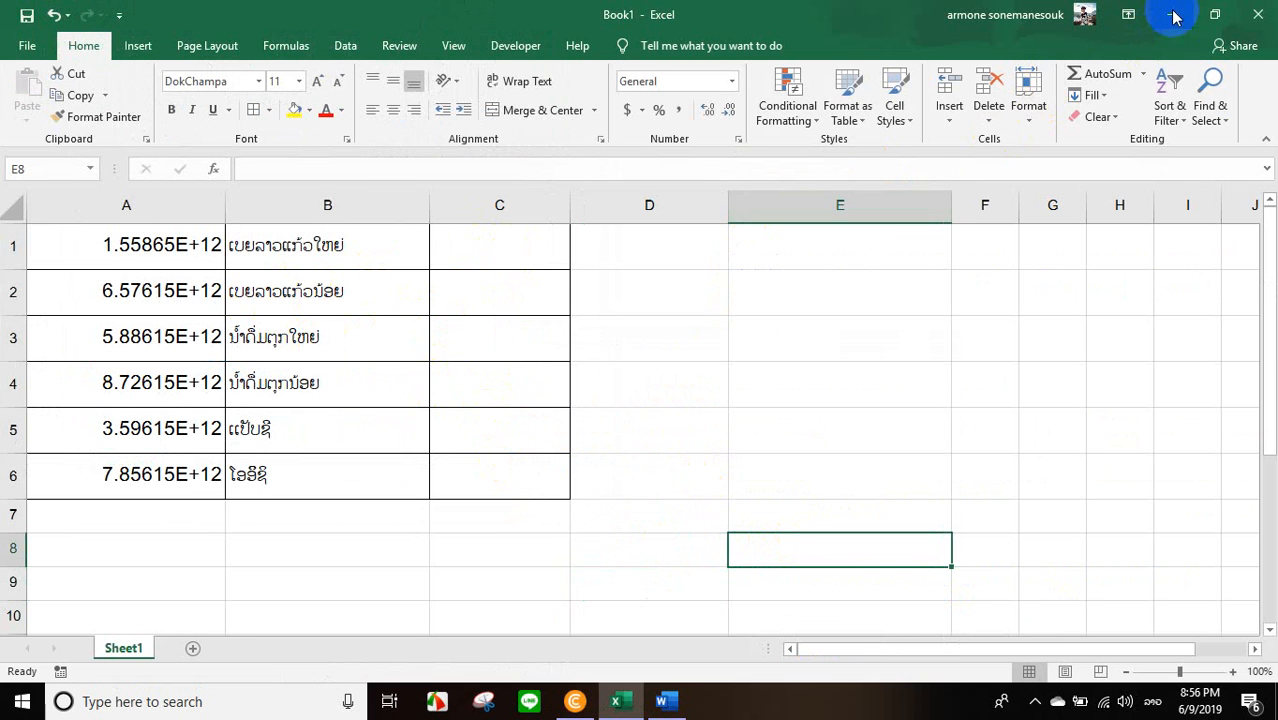
click(134, 245)
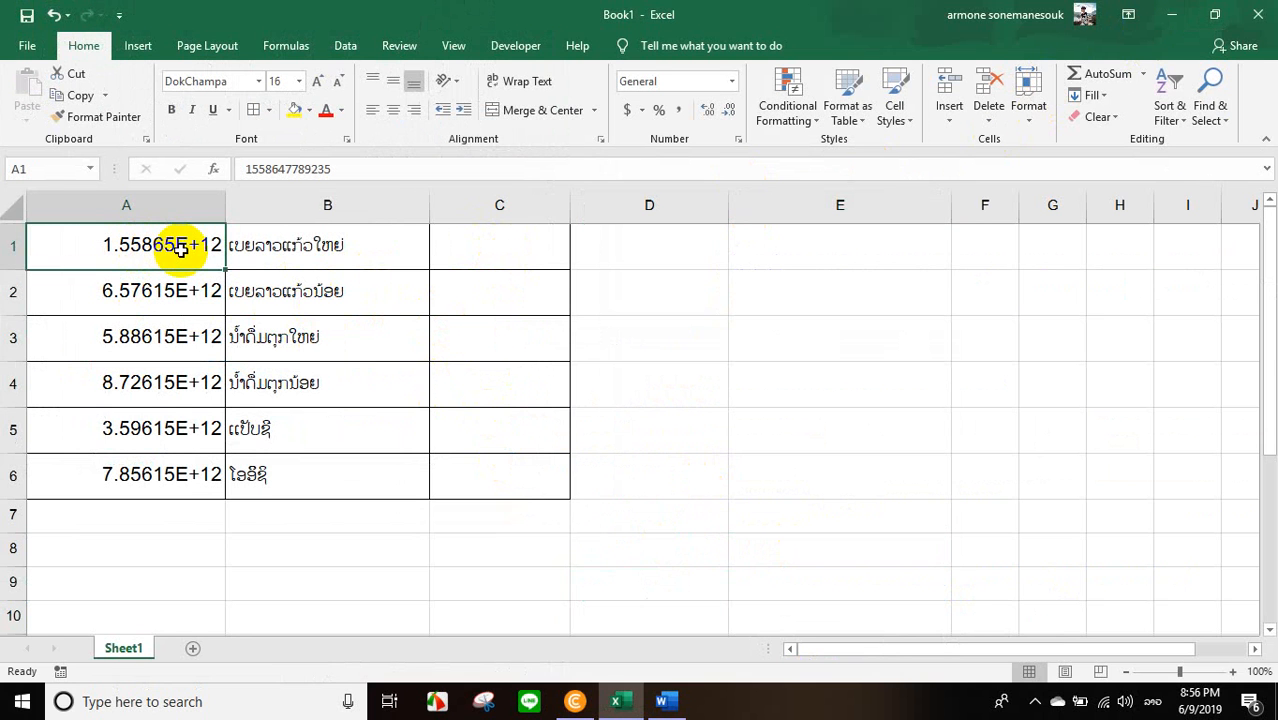
double_click(180, 250)
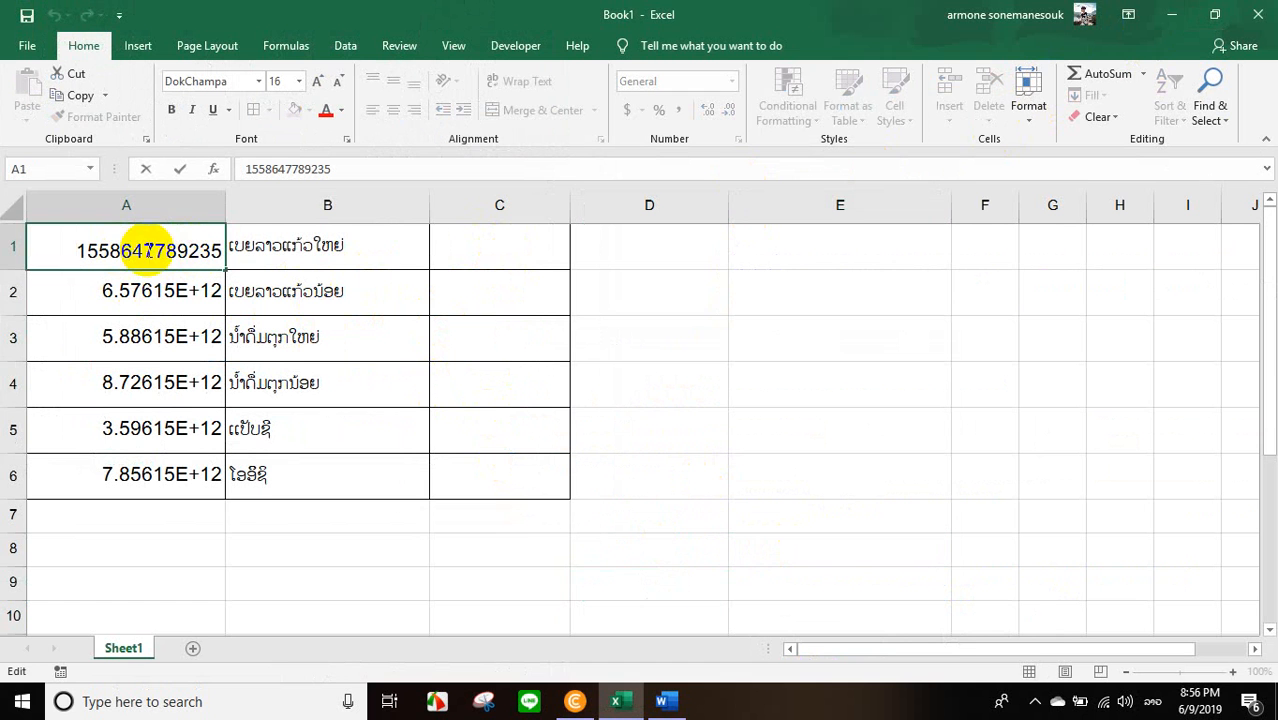
click(143, 288)
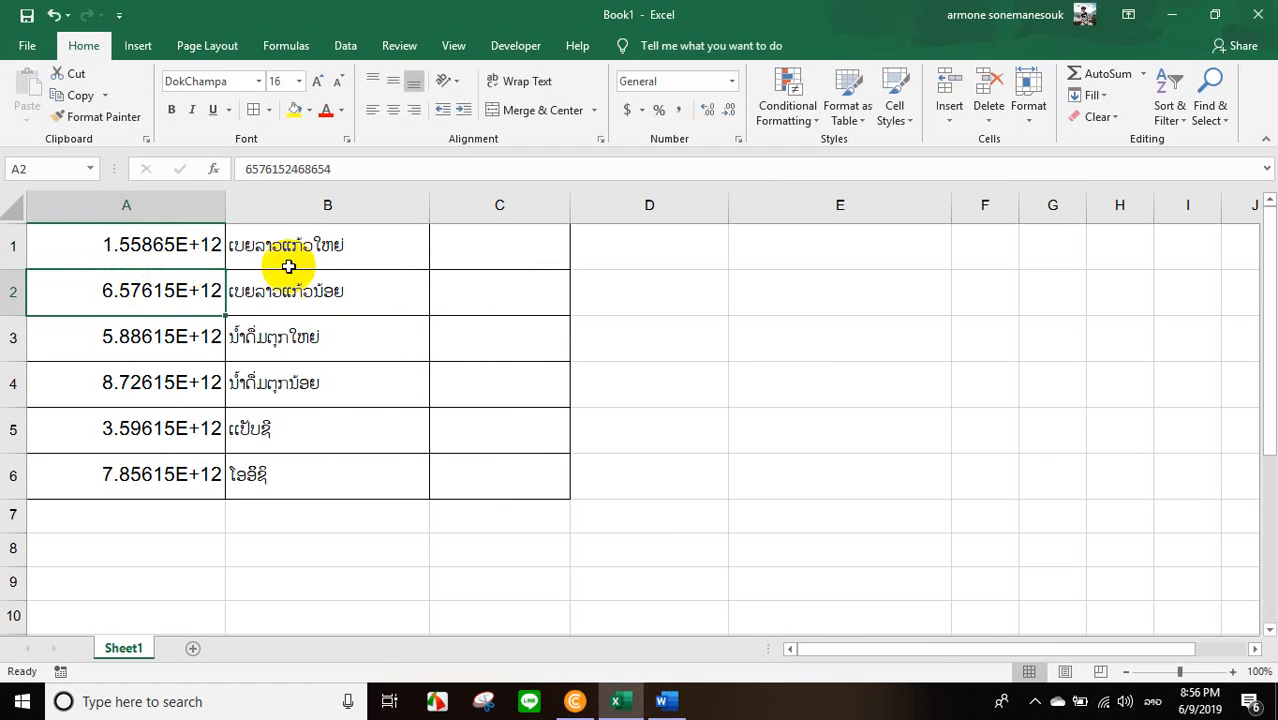
Place the smaller Excel window over the maximized Word document and compare the code in A1 with the document's digit breakdown.
click(1213, 14)
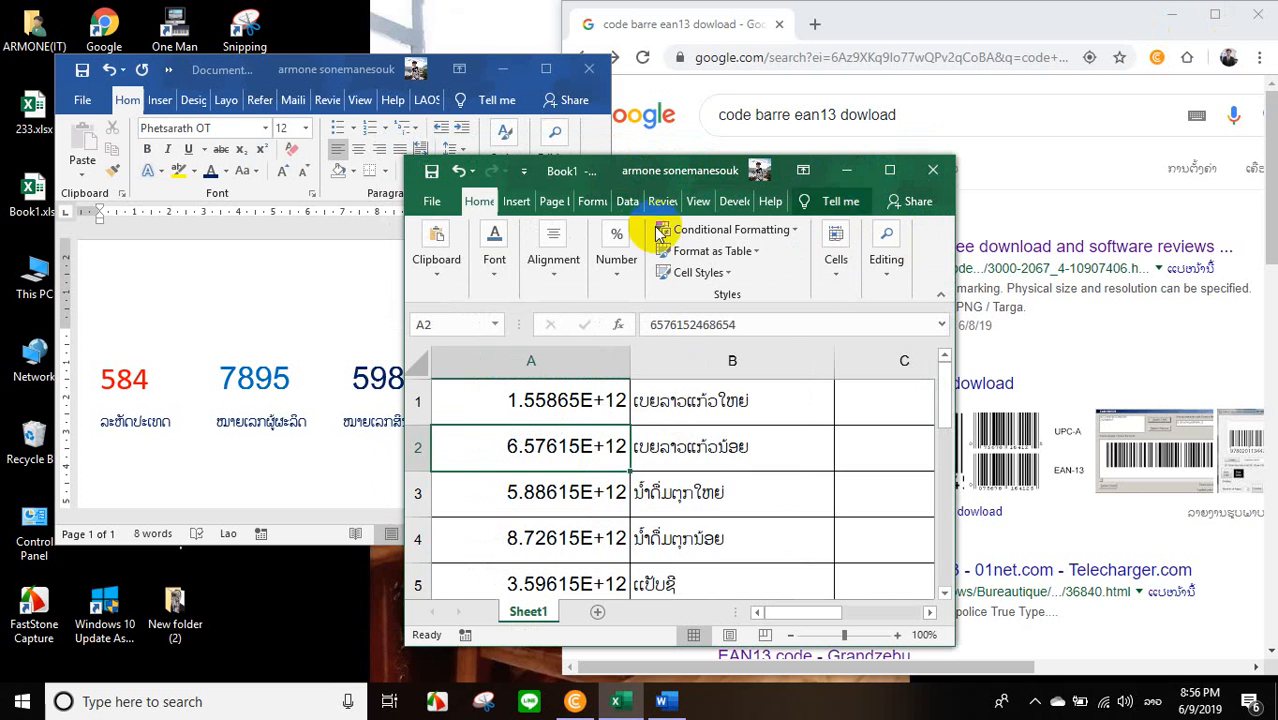
double_click(562, 405)
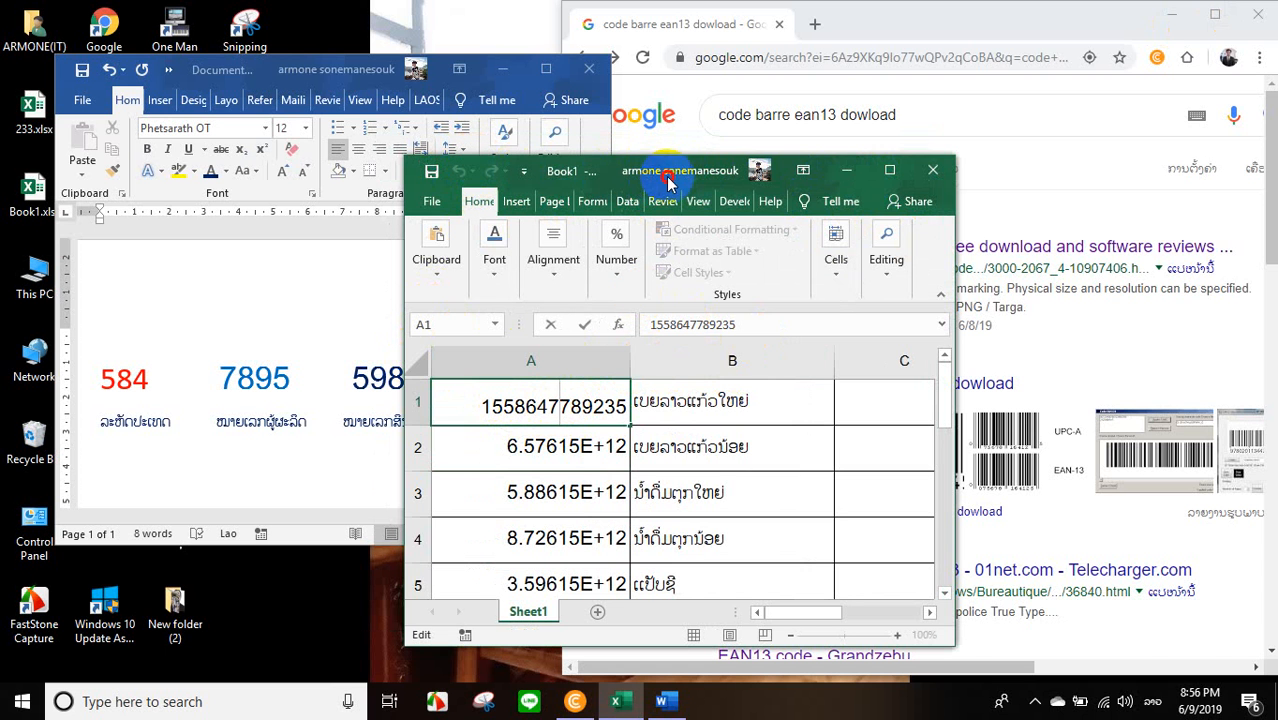
drag(588, 168, 845, 193)
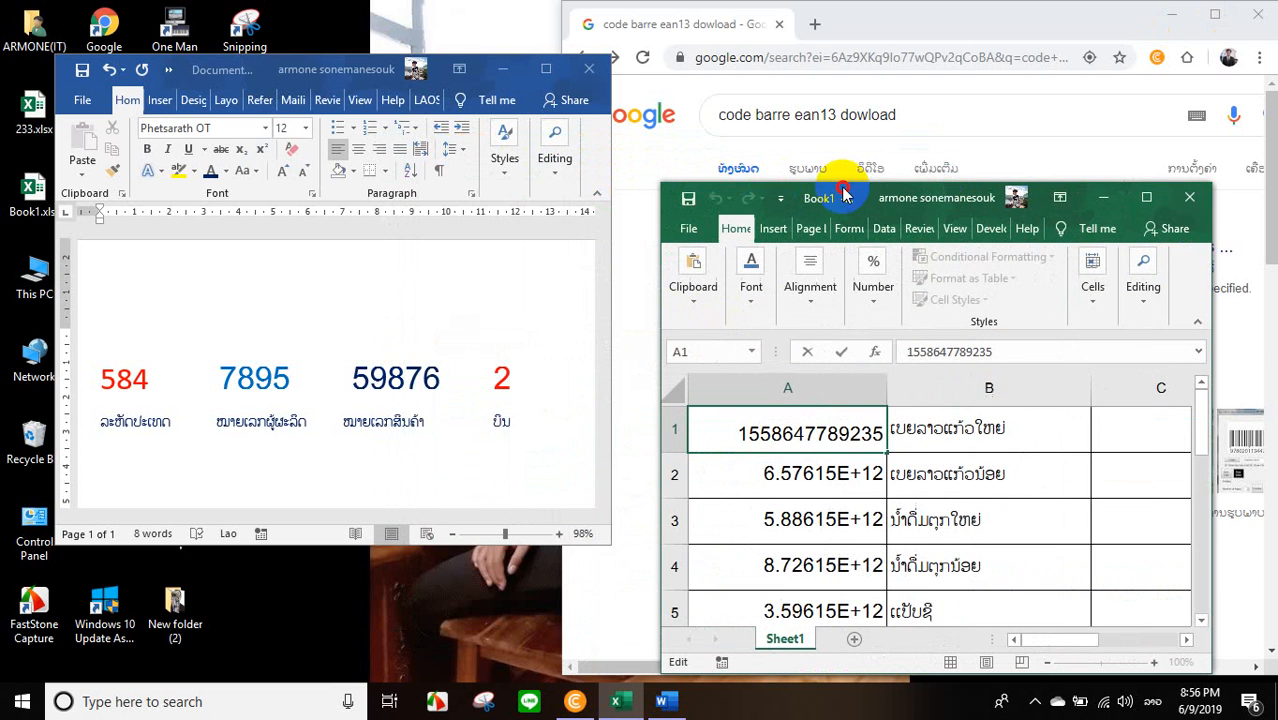
click(546, 69)
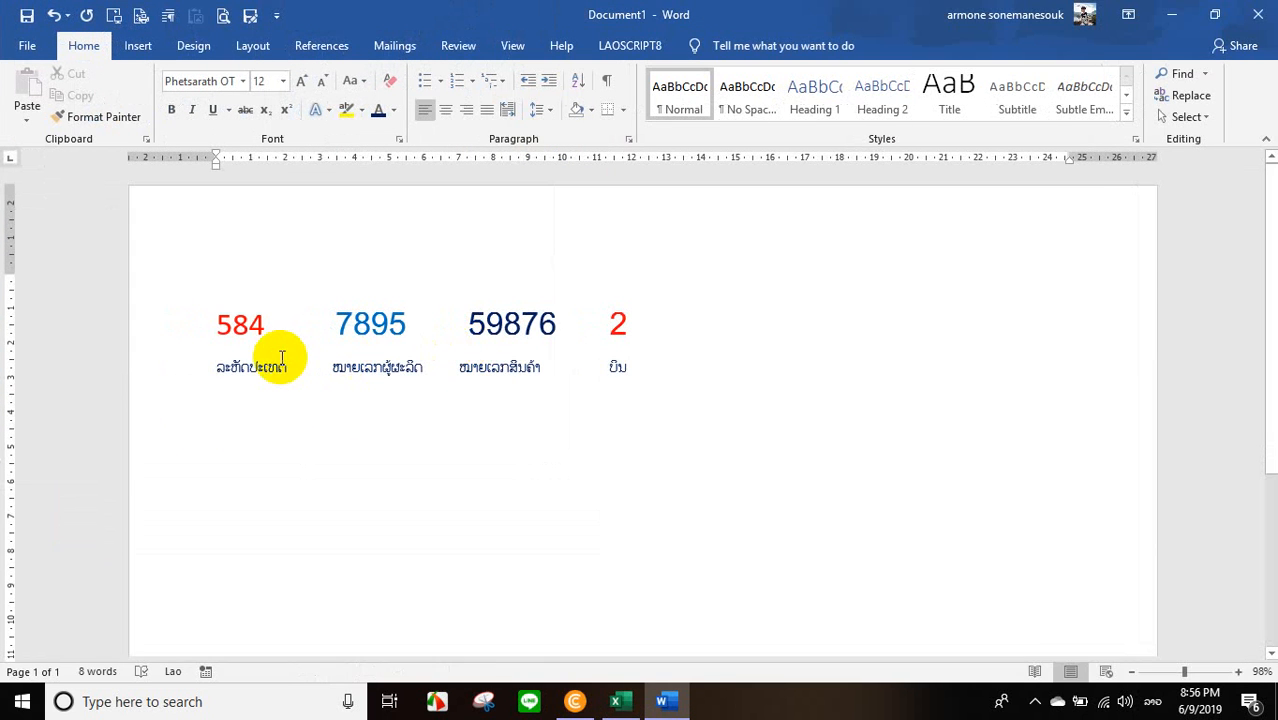
click(618, 701)
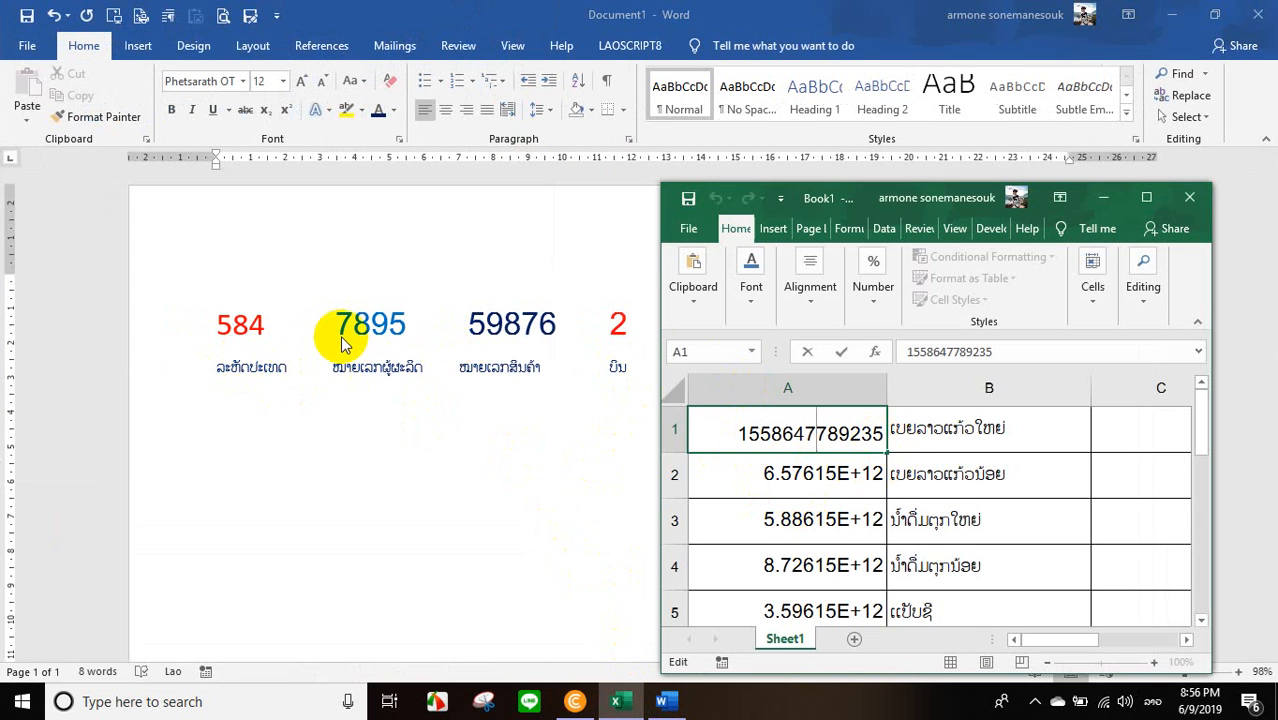
drag(770, 436, 735, 437)
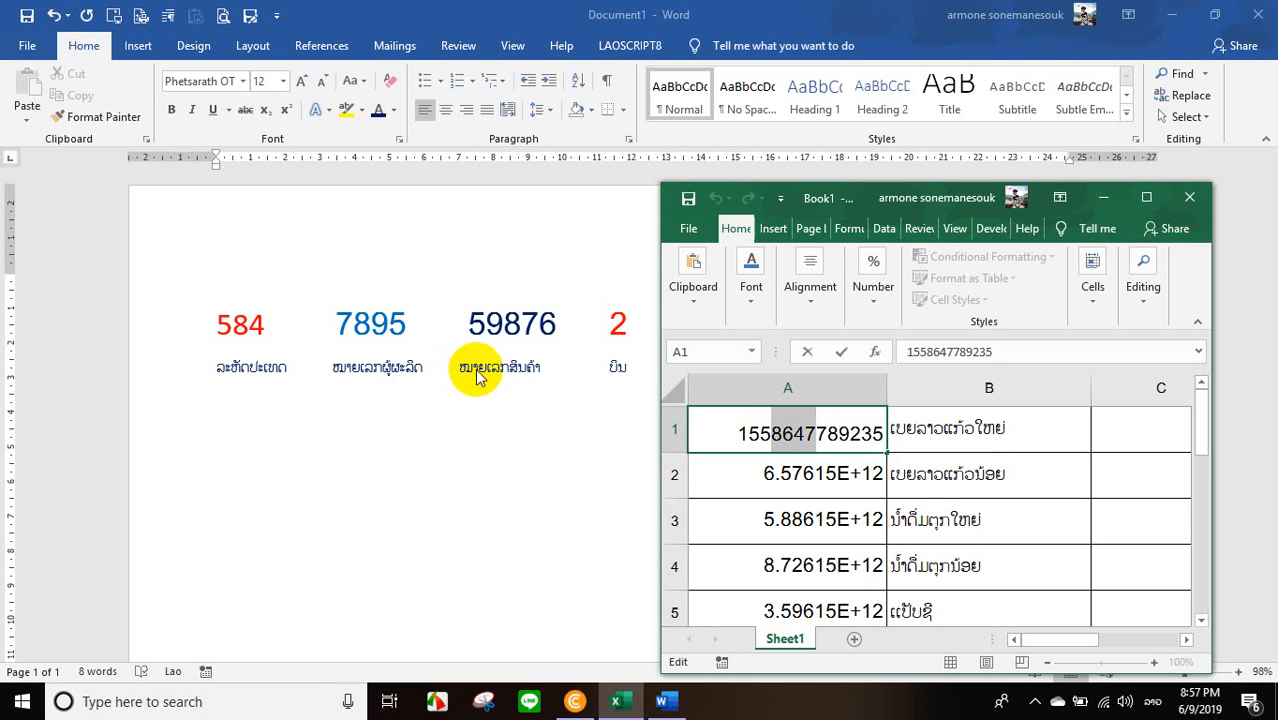
click(915, 435)
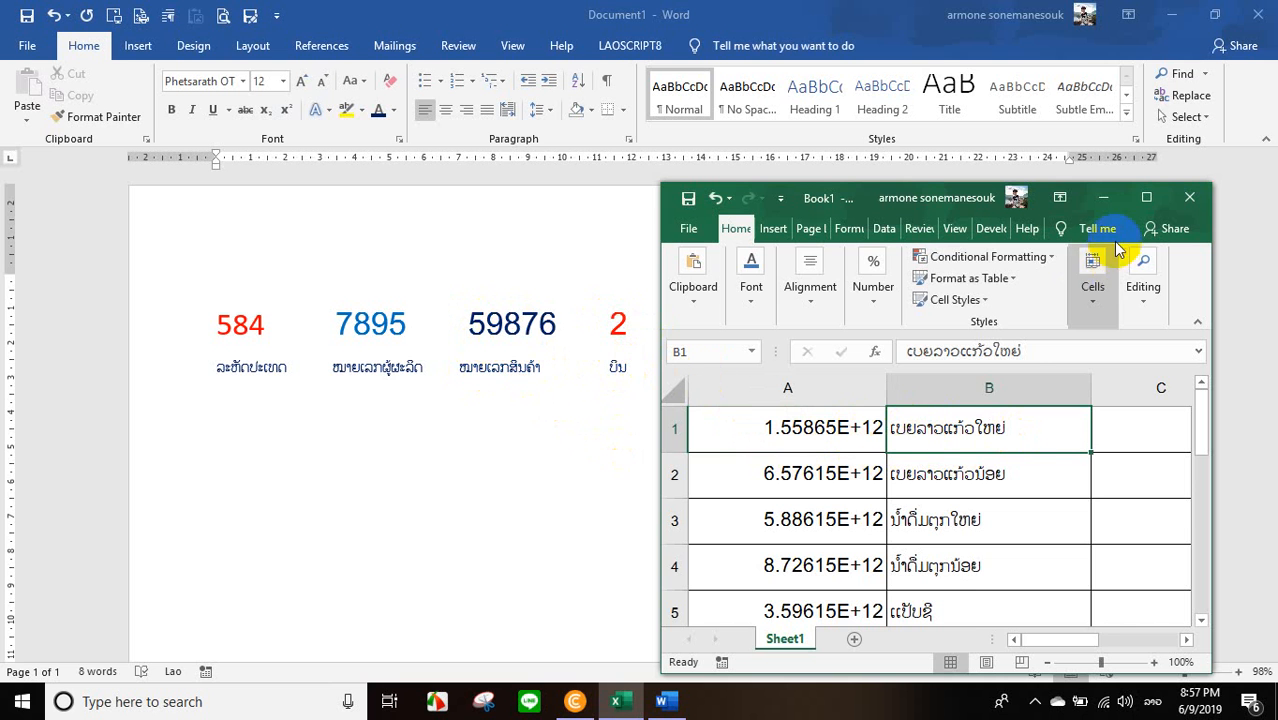
Maximize the workbook and switch to the Chrome window with the Google results, enlarging it to full screen.
click(1145, 201)
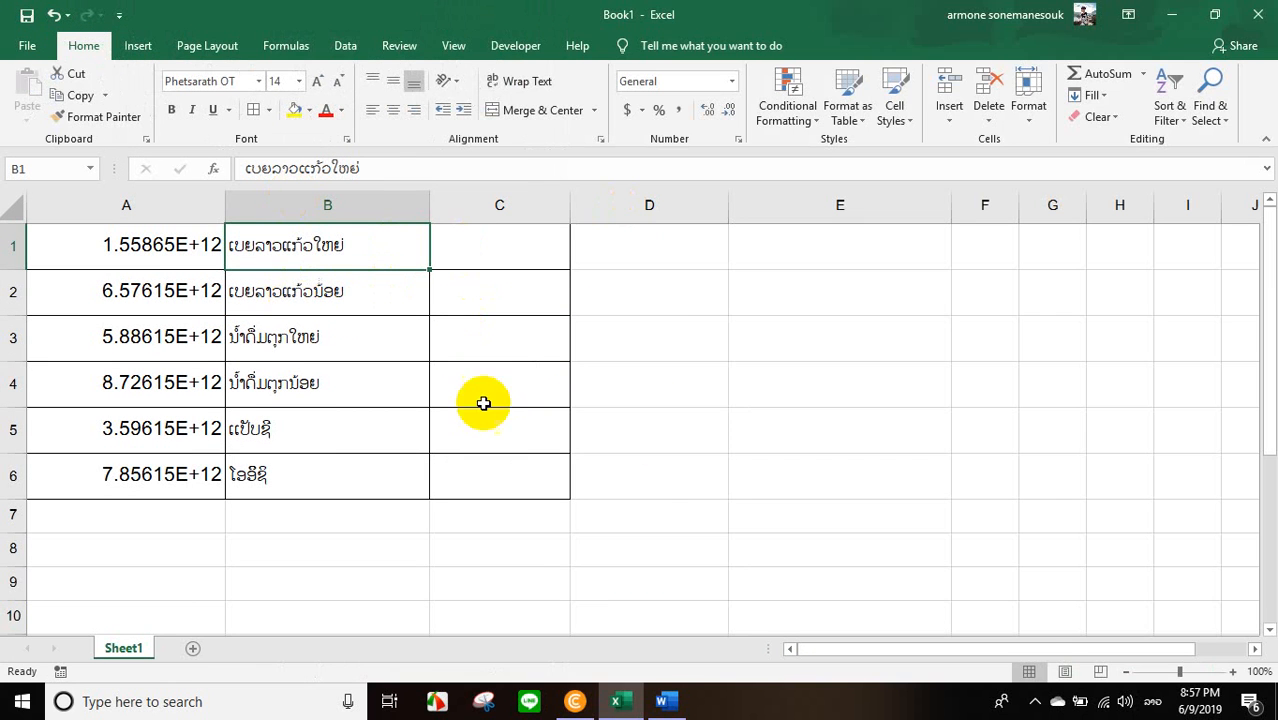
click(660, 703)
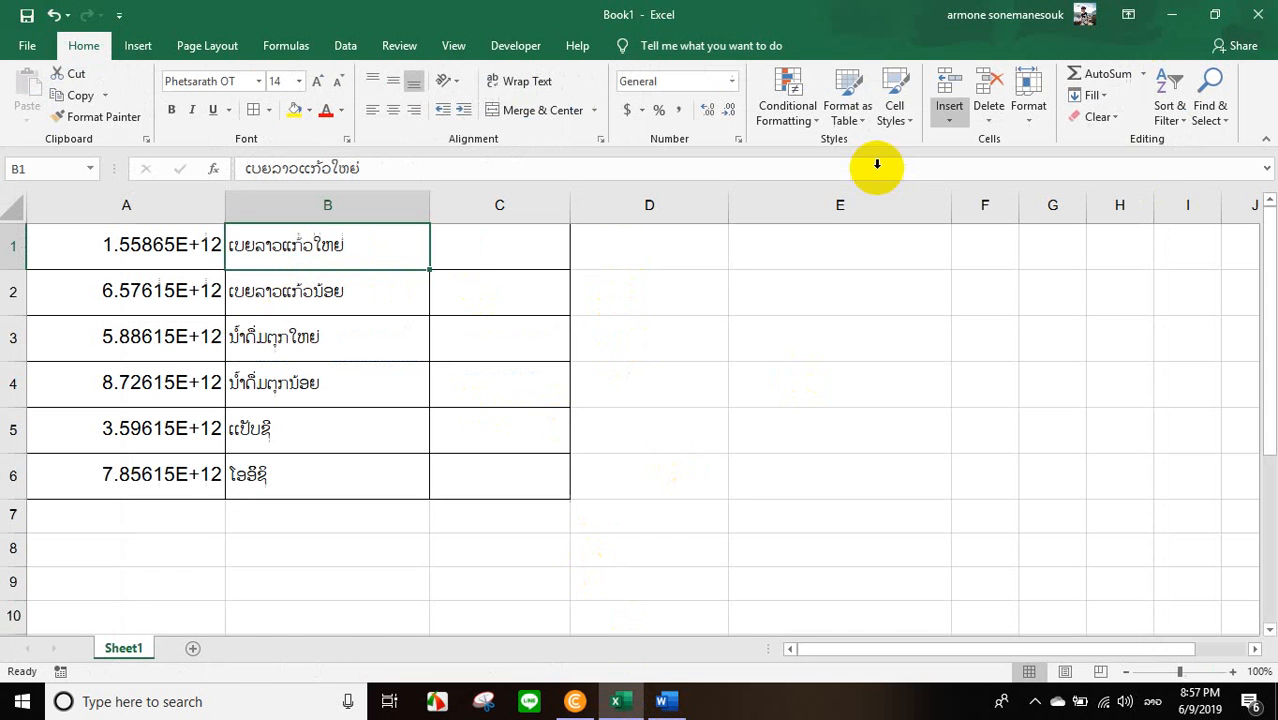
click(1172, 14)
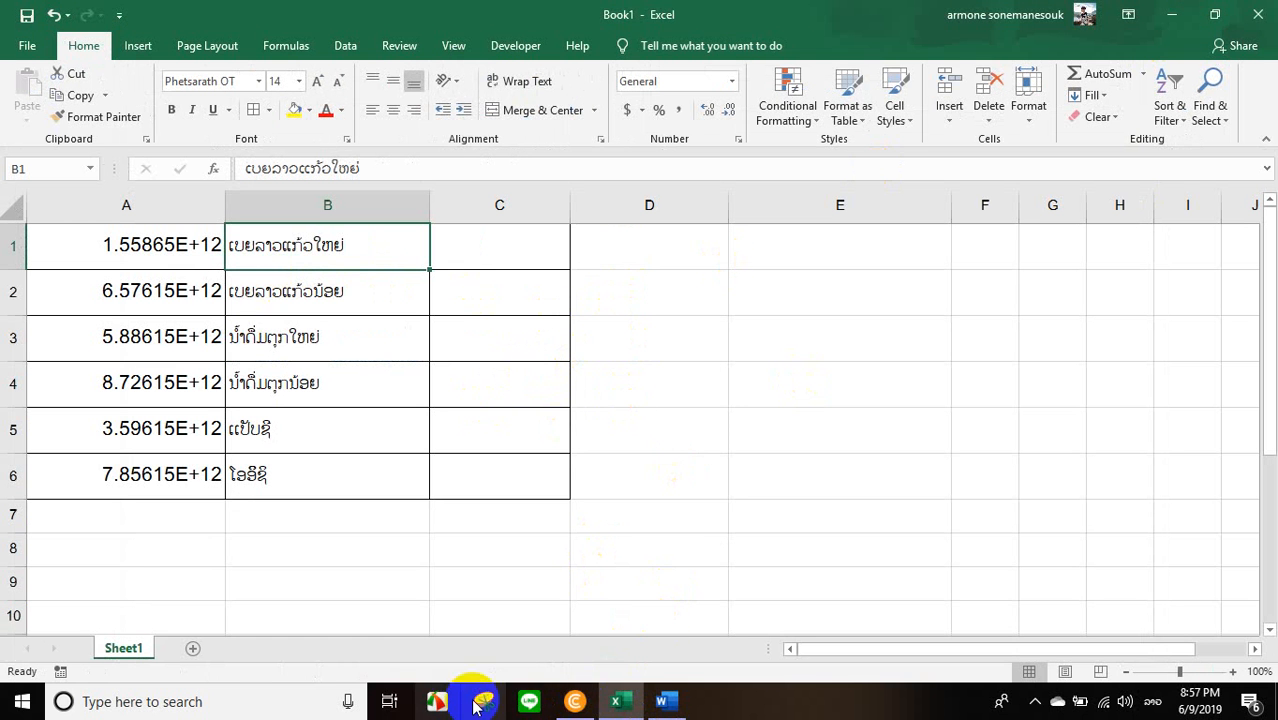
click(573, 703)
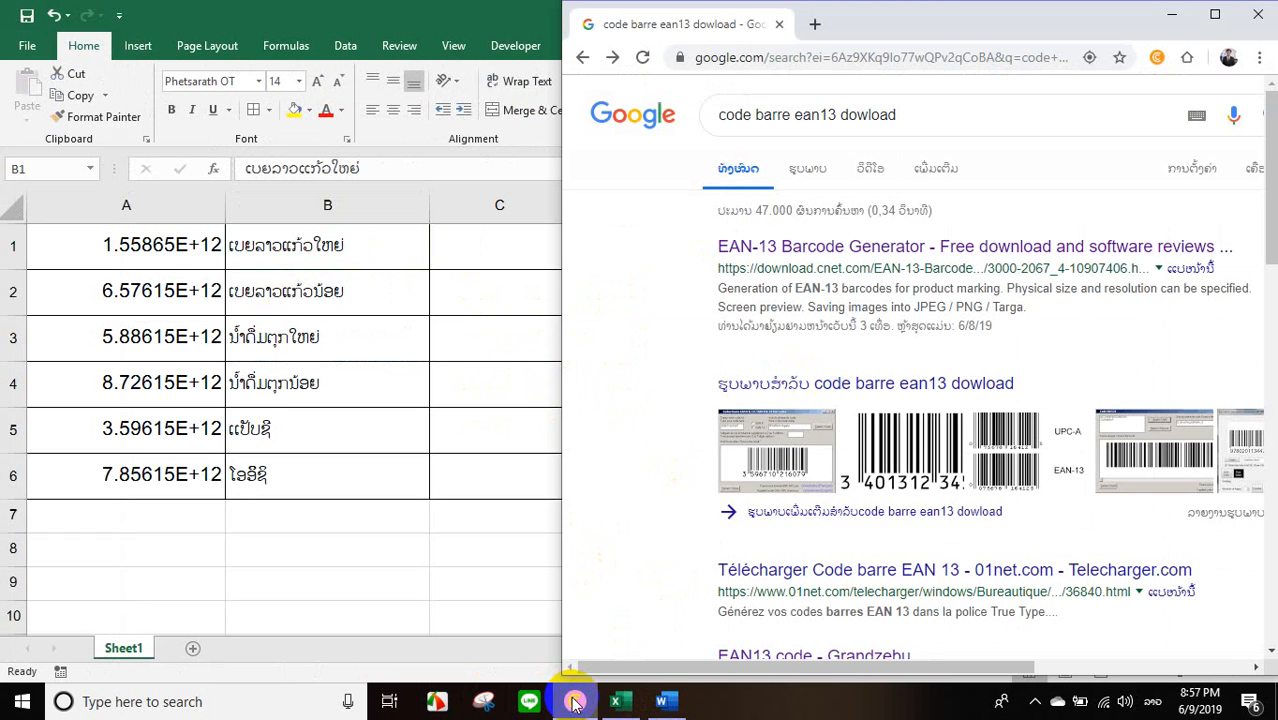
click(1214, 18)
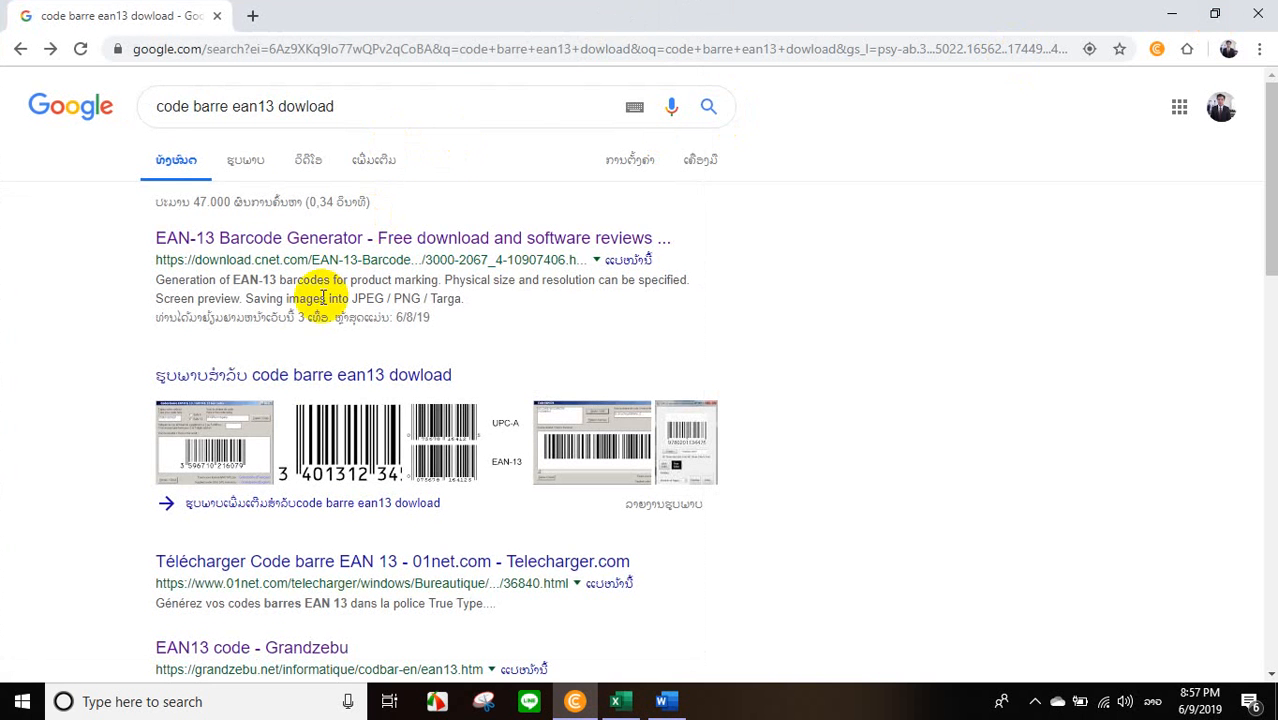
Look through the search results for "code barre ean13 dowload" and open the EAN13 code - Grandzebu page.
scroll(330, 420, down, 5)
scroll(335, 380, up, 10)
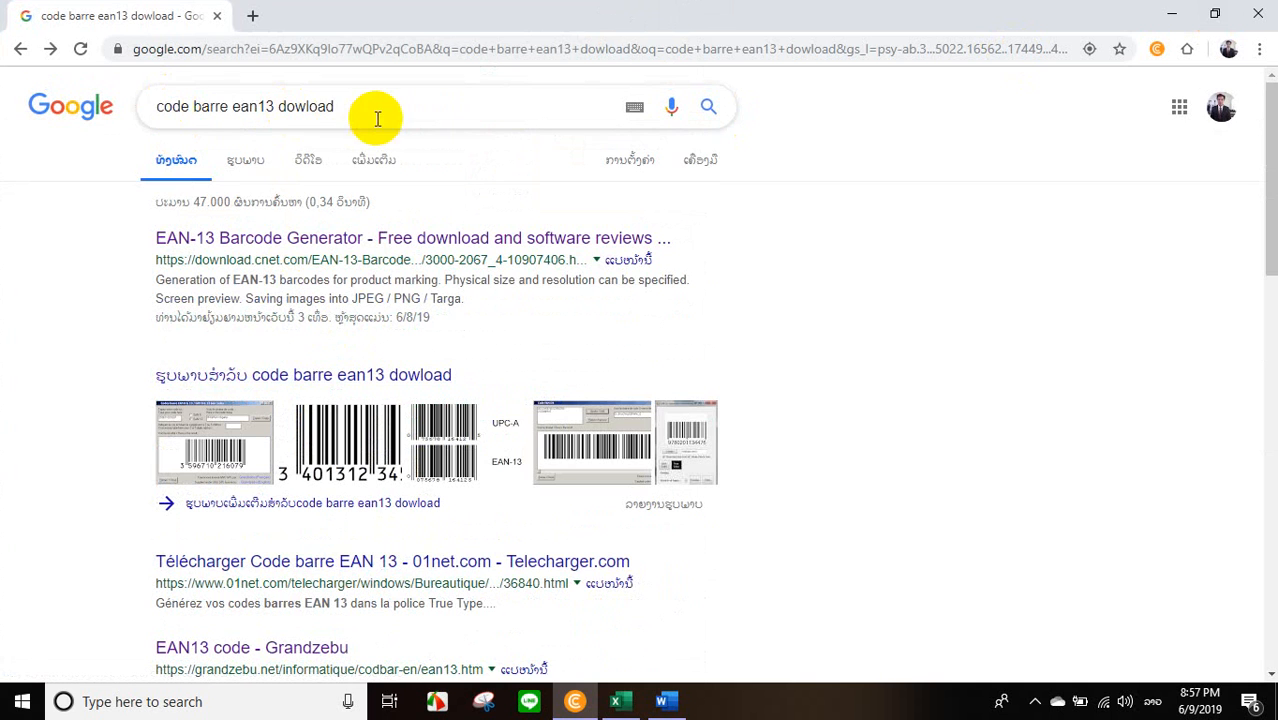
click(374, 108)
shift+click(170, 112)
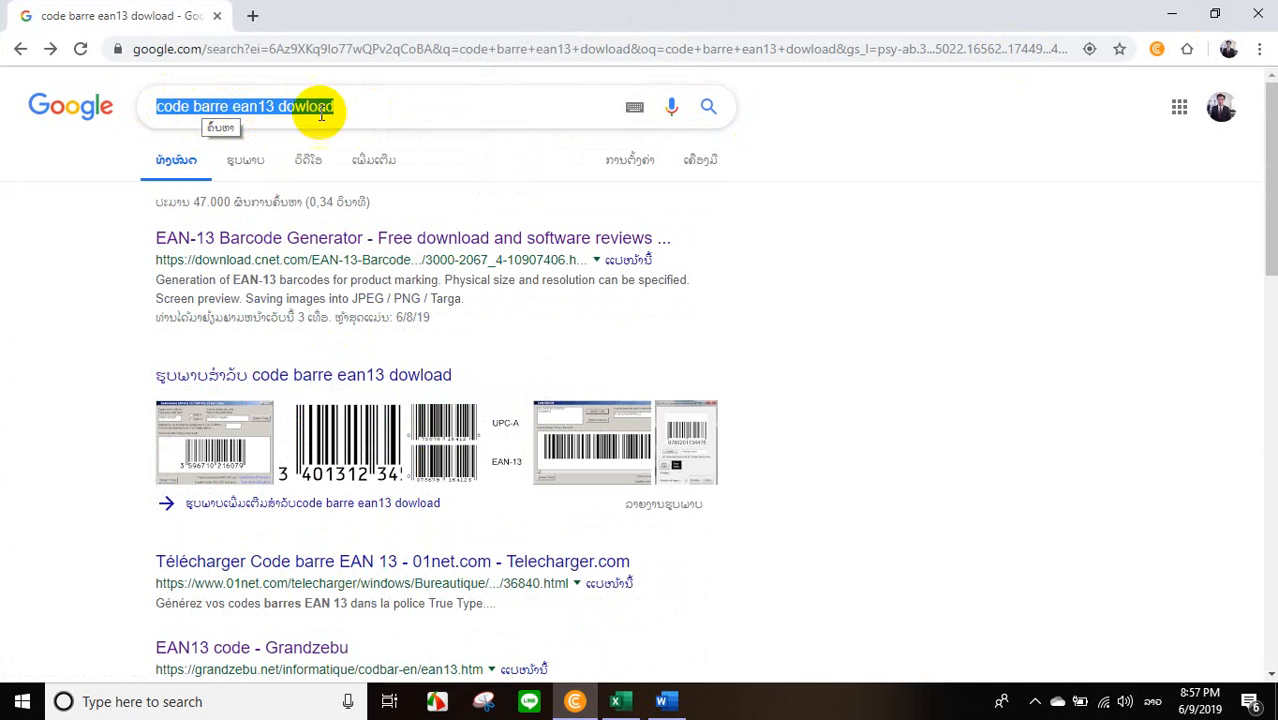
scroll(414, 456, down, 6)
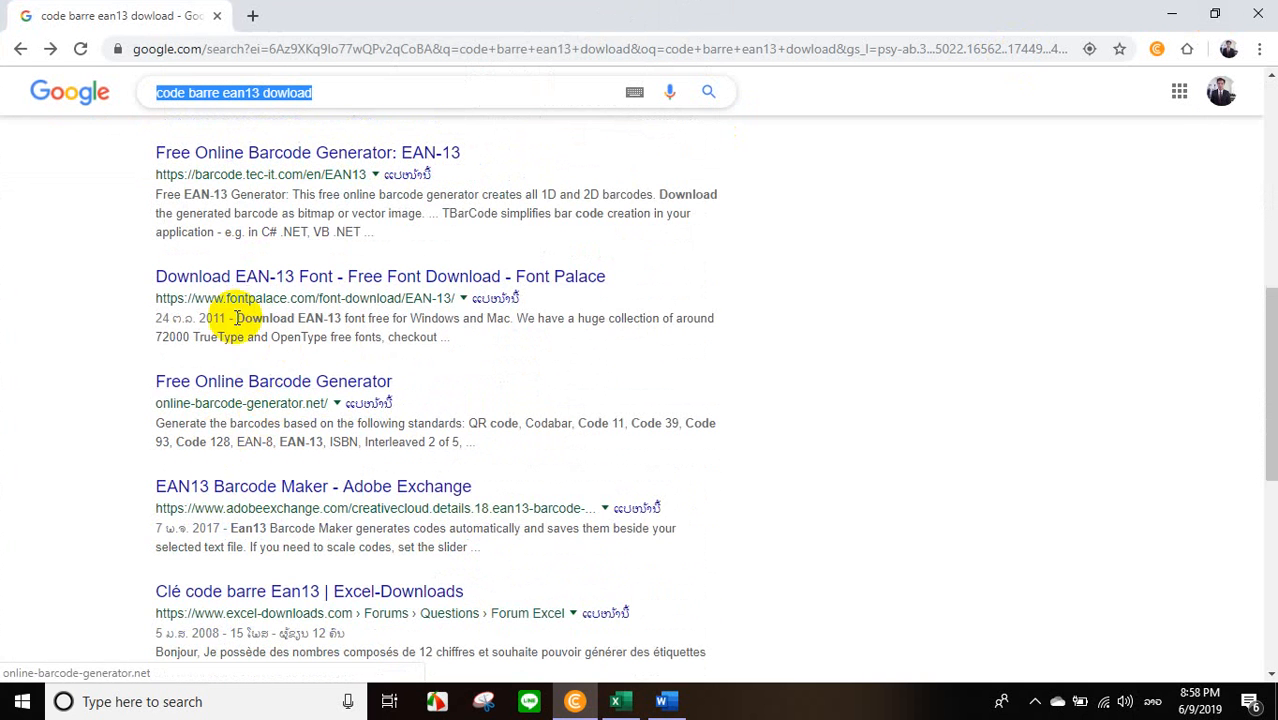
scroll(257, 240, up, 2)
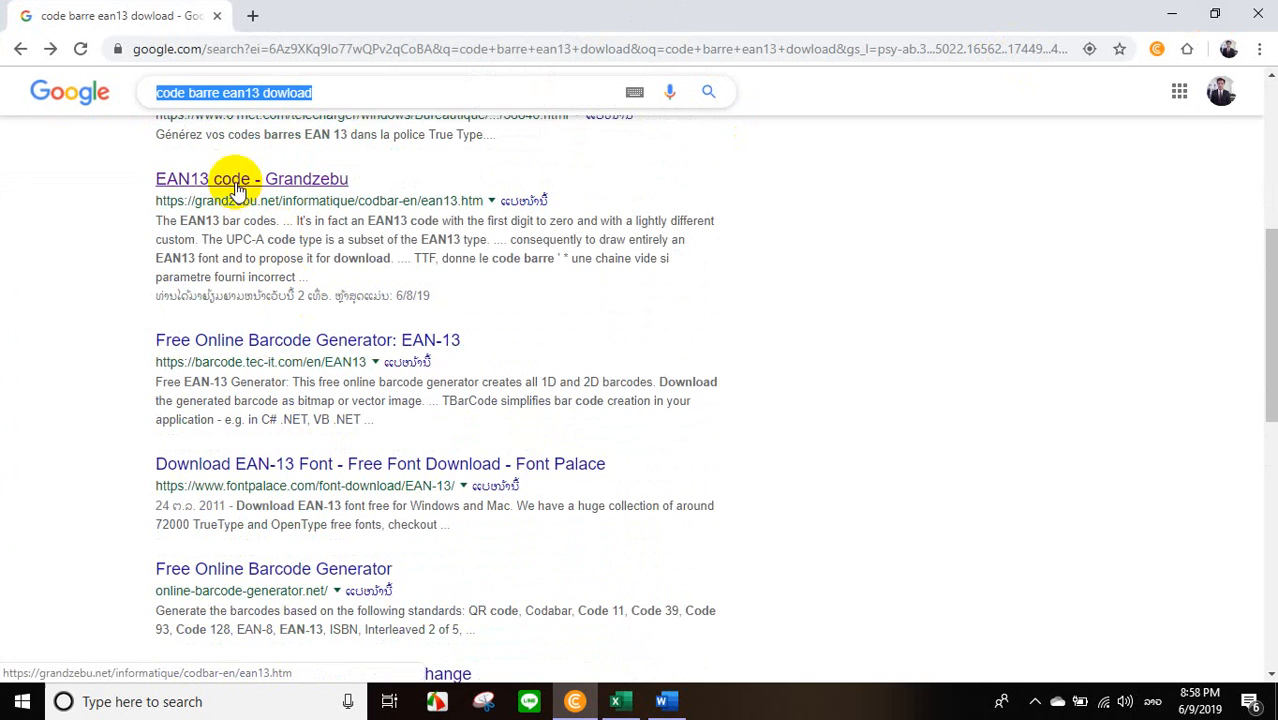
scroll(230, 190, up, 3)
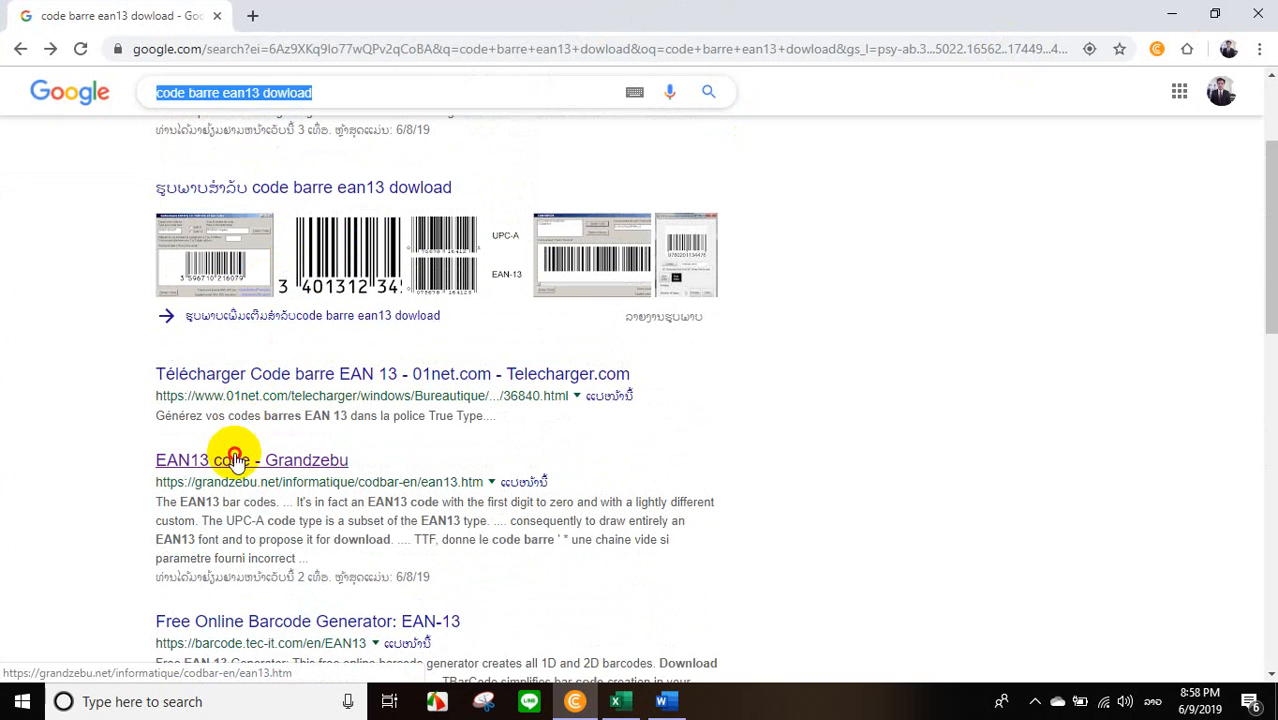
click(232, 462)
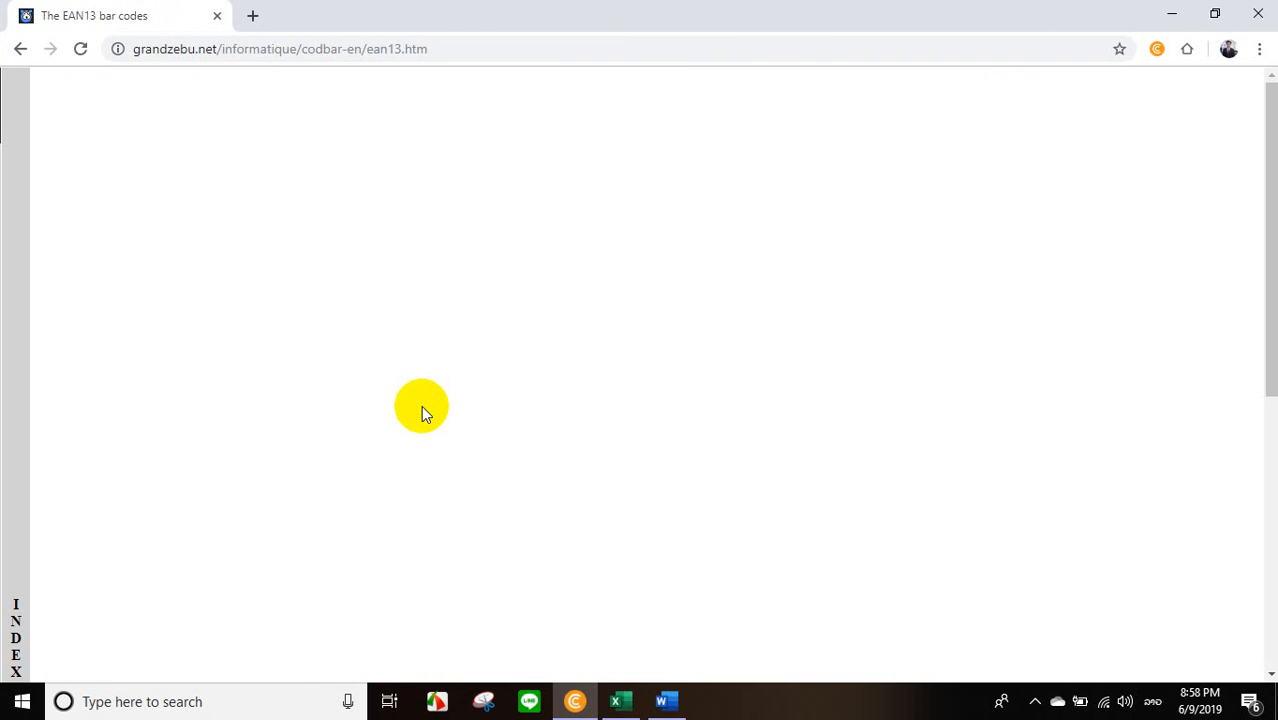
Examine the Grandzebu page's country codes, EAN13 encoding tables, font download and barcode test program.
scroll(421, 405, down, 15)
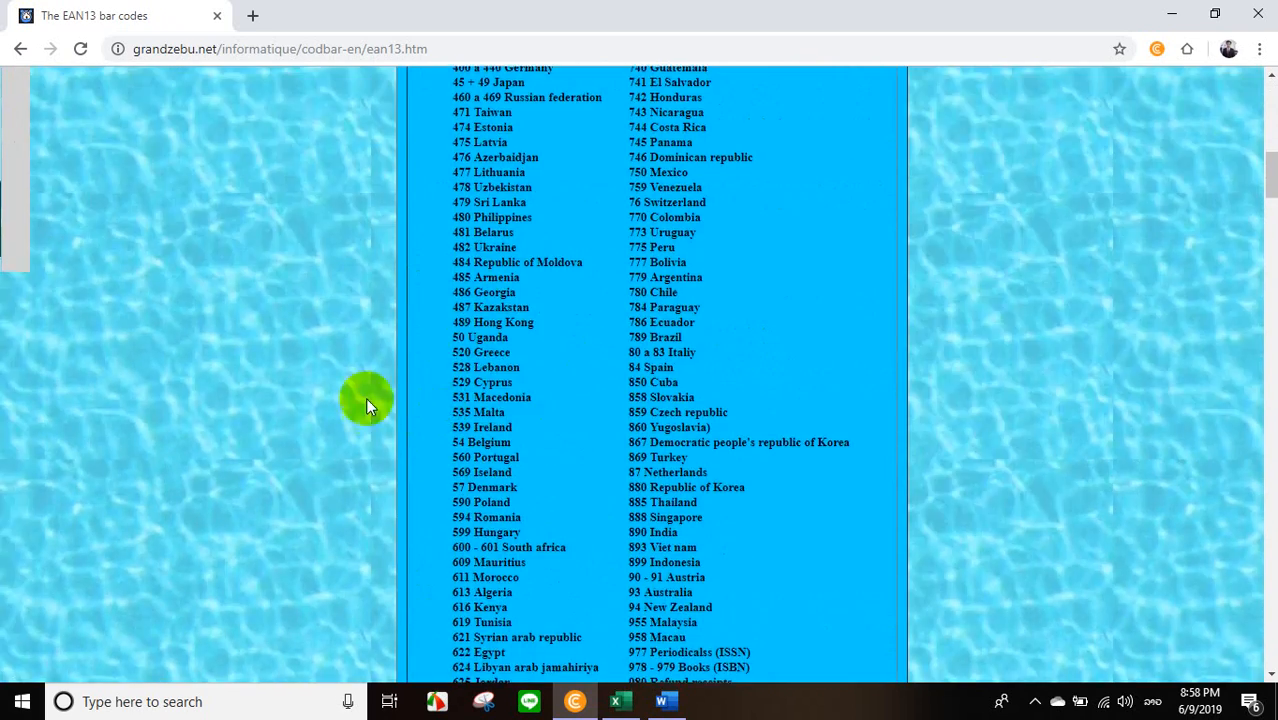
scroll(366, 404, down, 12)
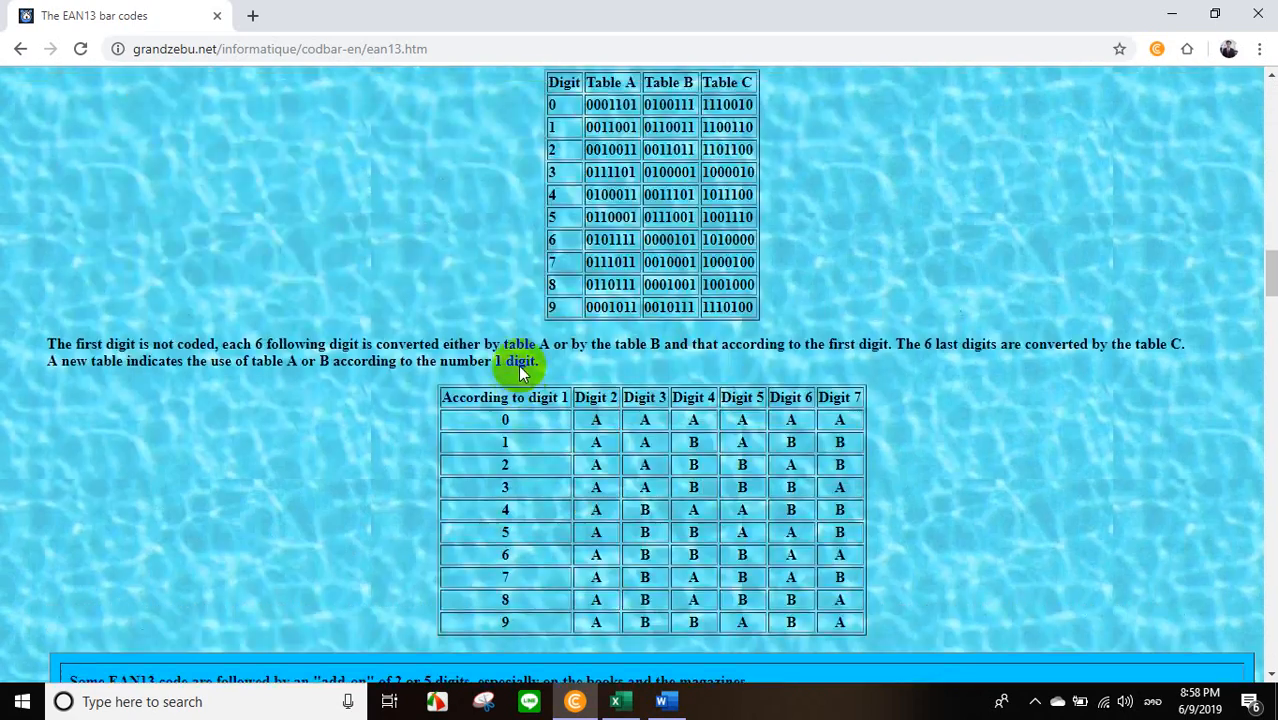
scroll(518, 370, down, 10)
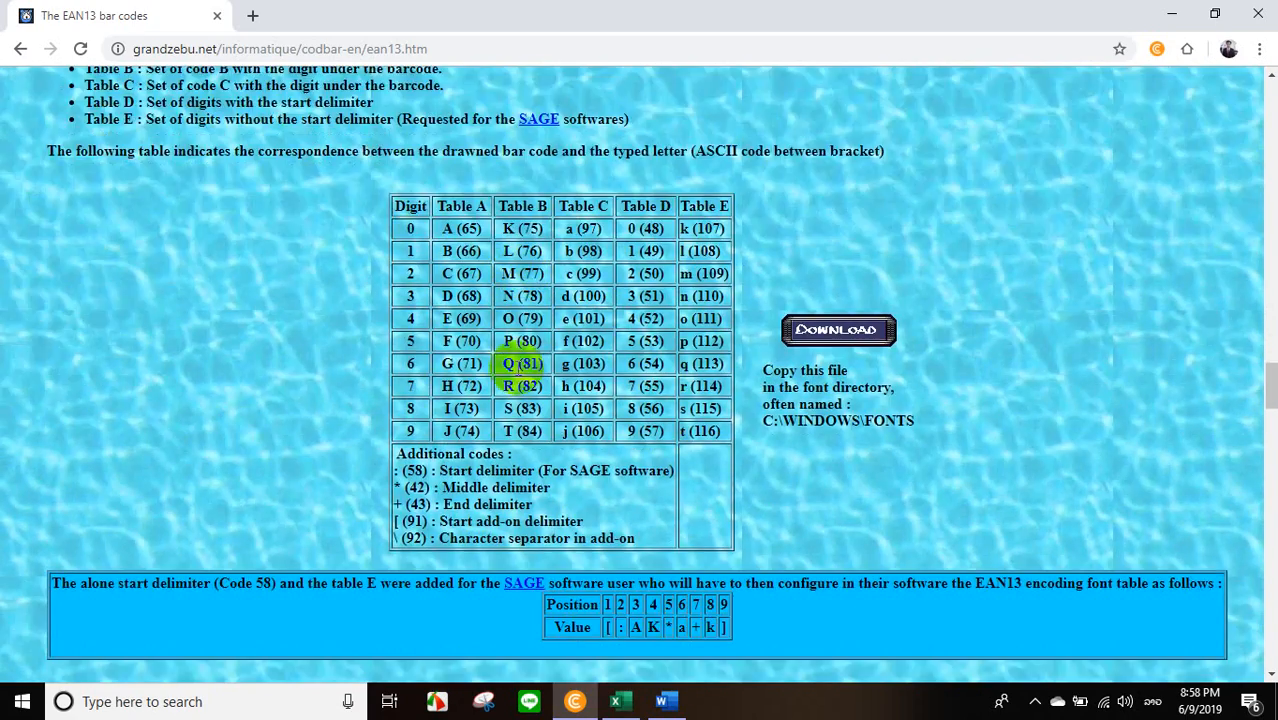
scroll(515, 366, down, 12)
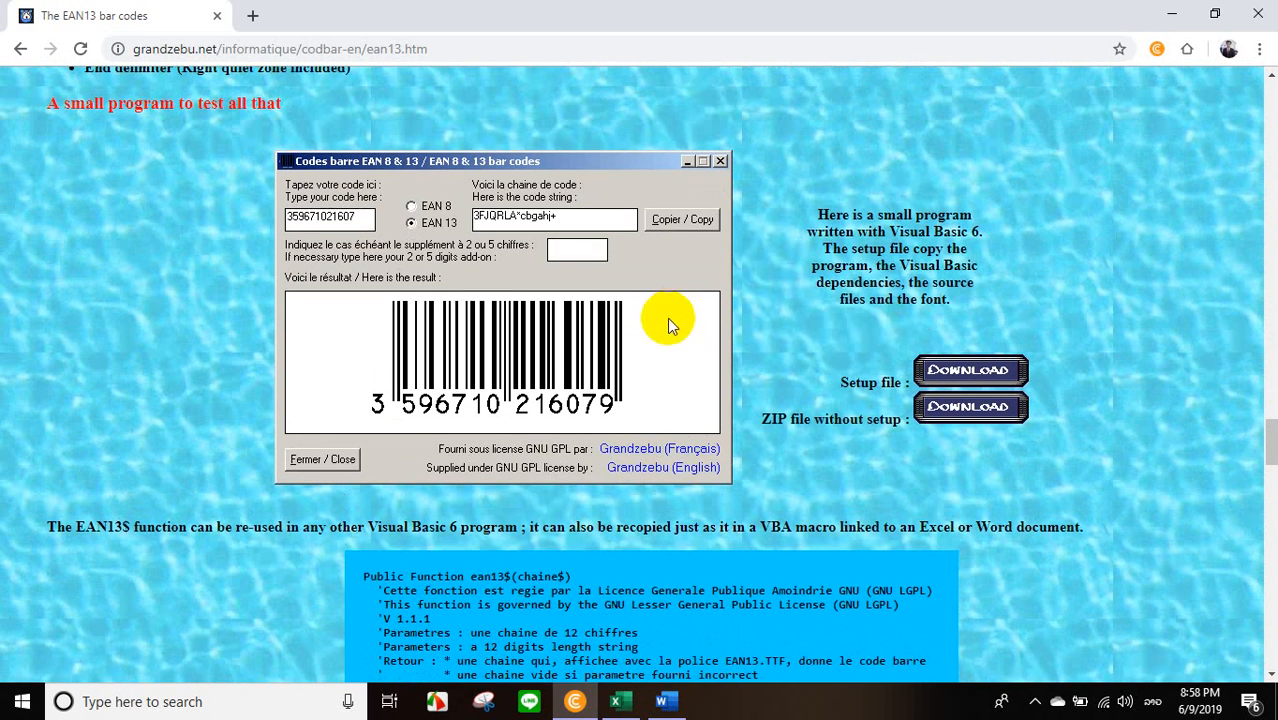
scroll(668, 318, up, 1)
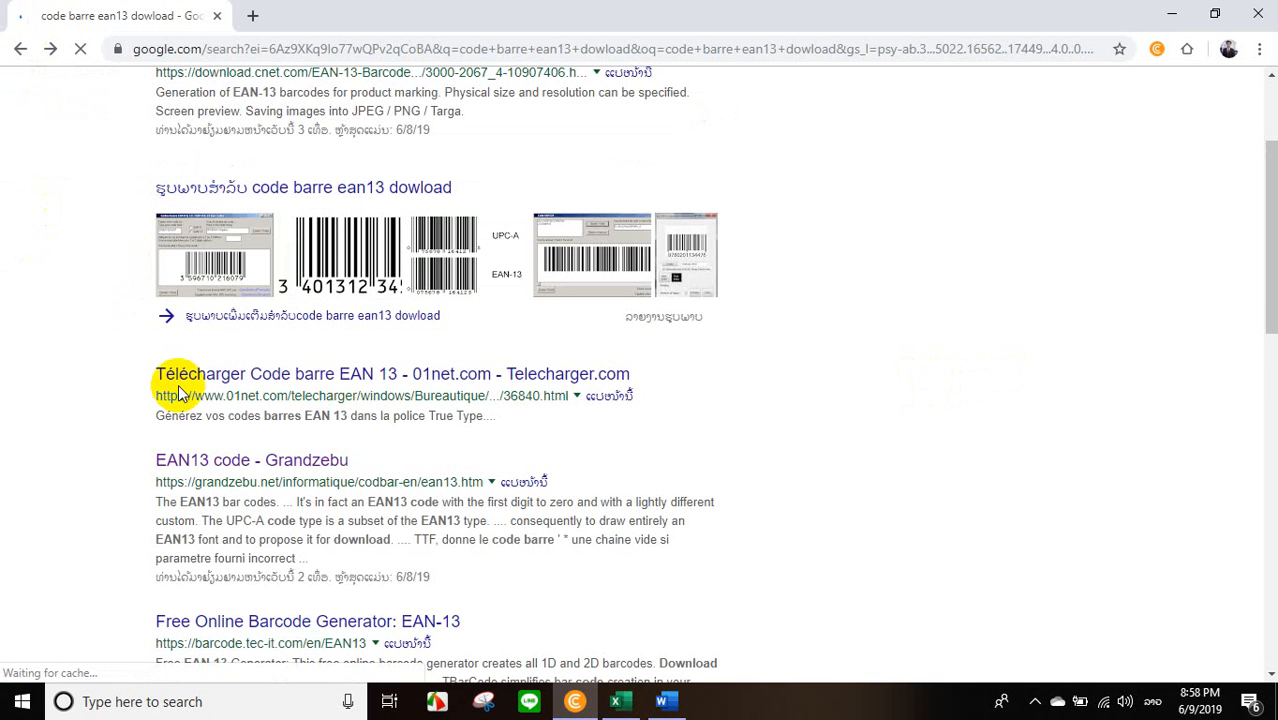
Go back to the "code ean13 dowload" search results and open the Code-EAN13 free fonts page on fonts3.com.
scroll(223, 360, up, 2)
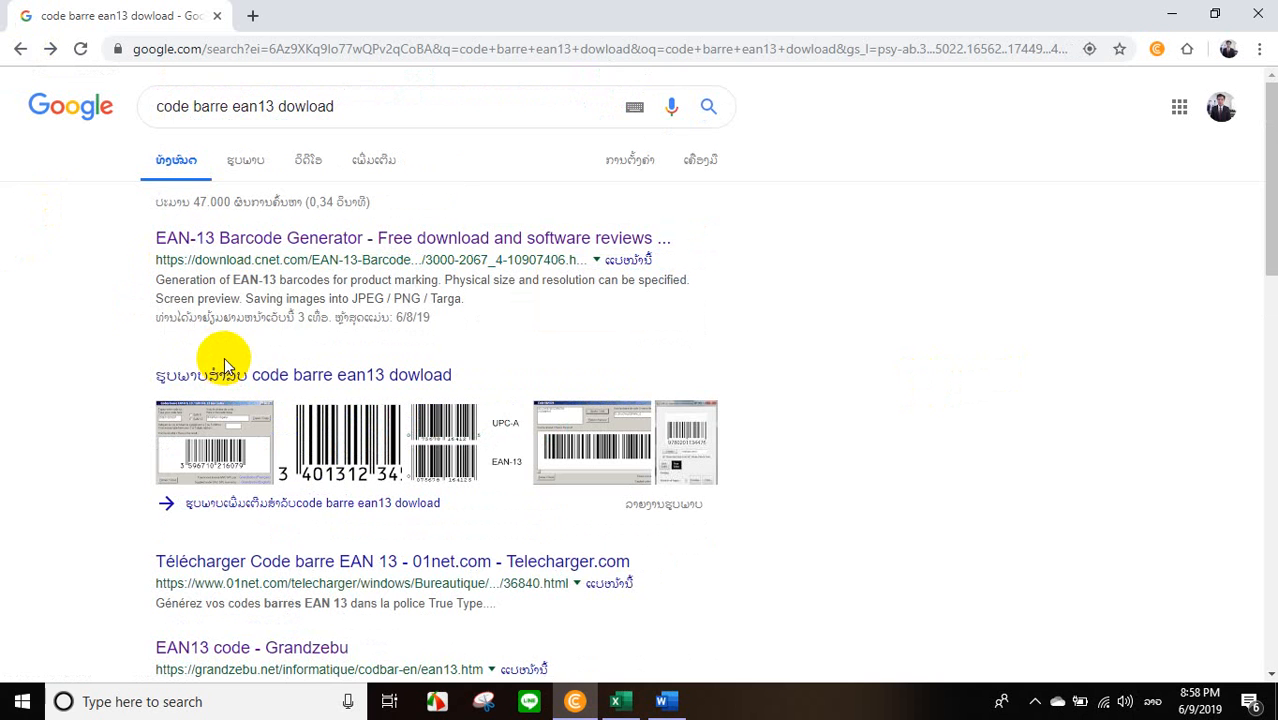
click(20, 48)
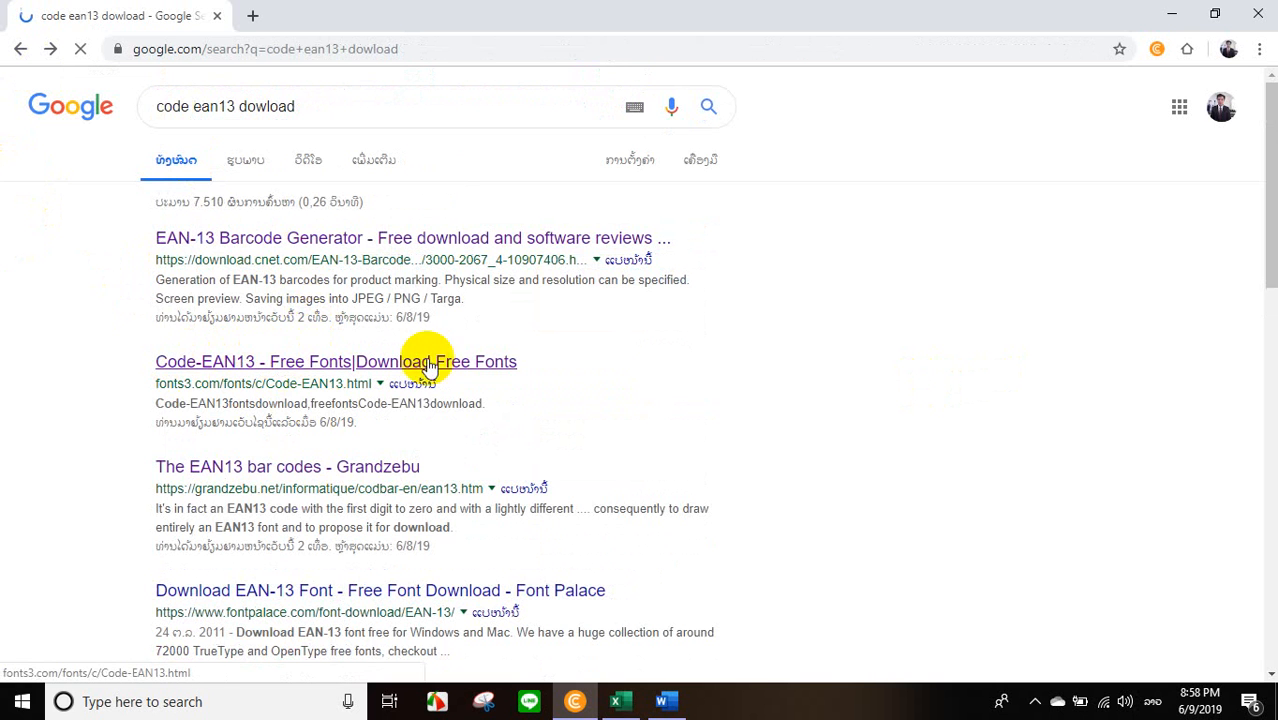
click(295, 362)
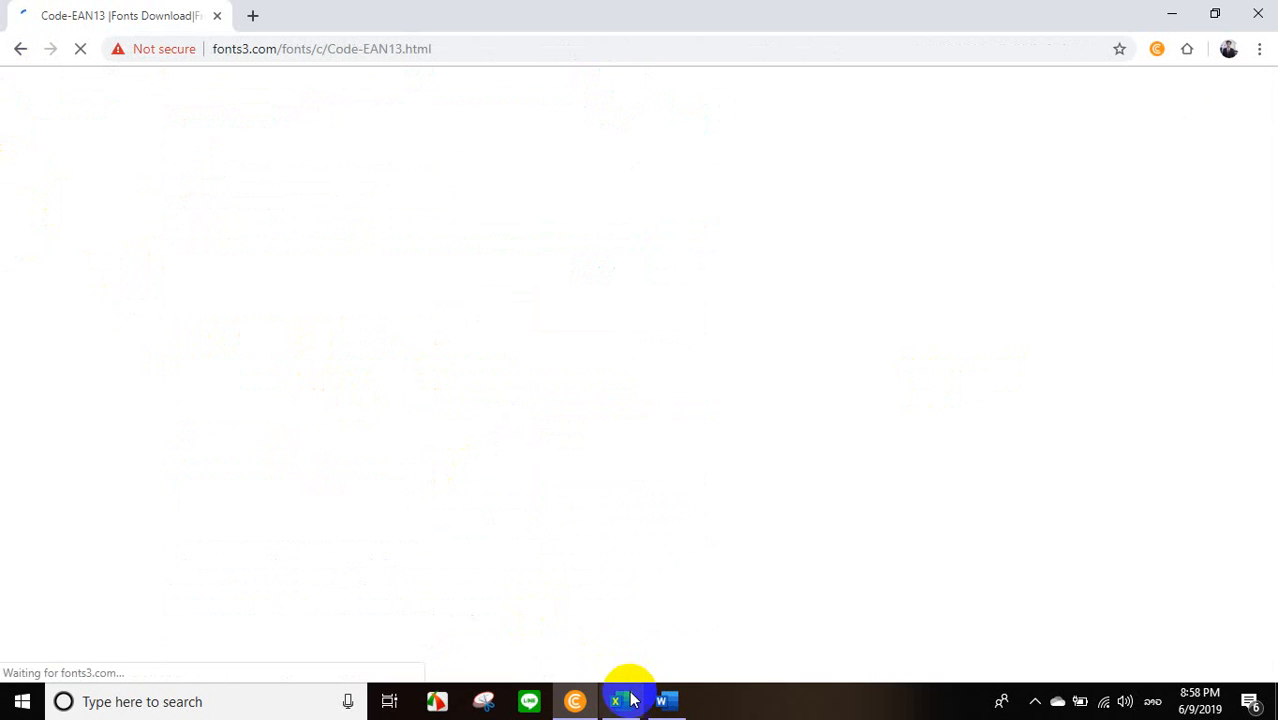
Locate the Code-EAN13 fonts download on the page and switch back to the Book1 workbook in Excel.
scroll(348, 533, down, 3)
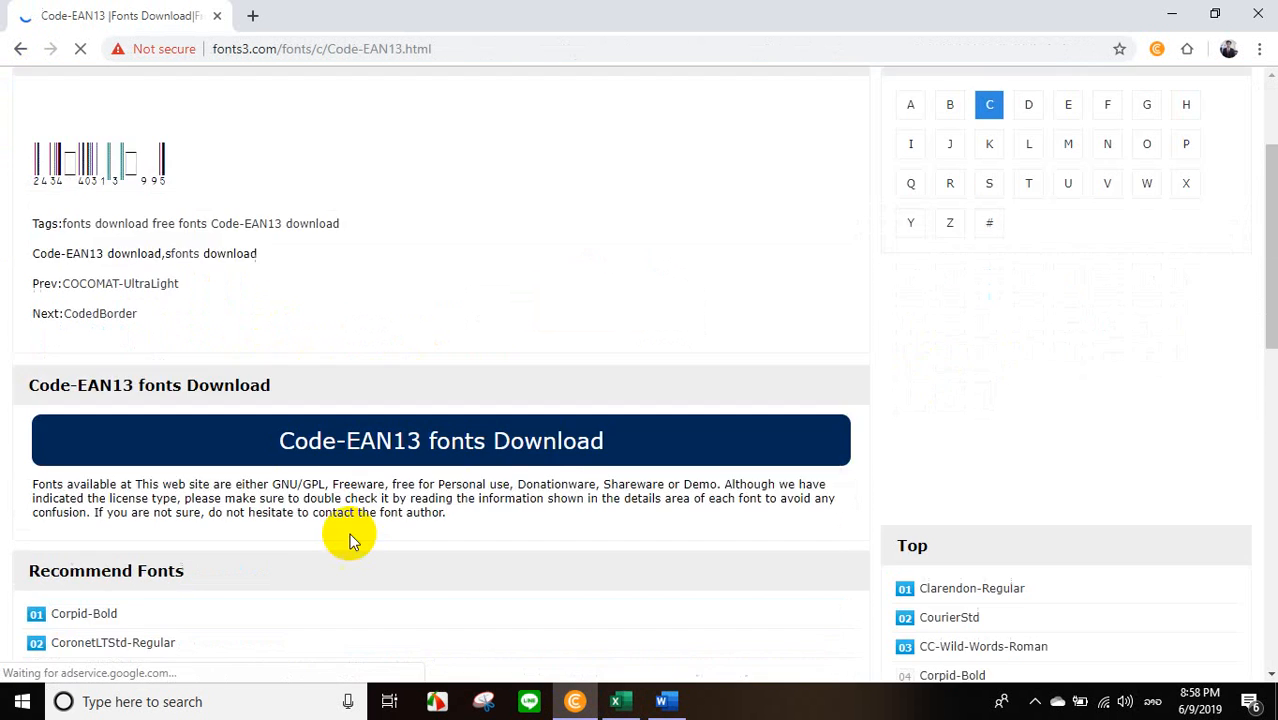
click(345, 449)
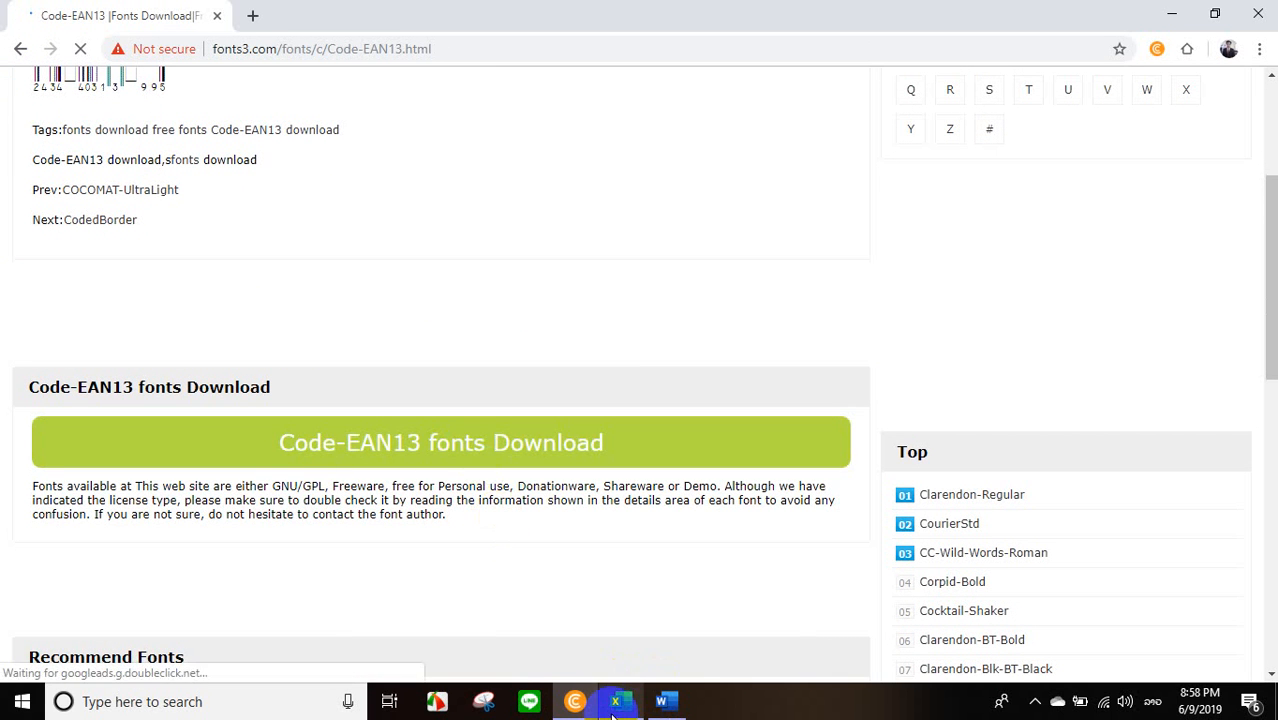
mouse_move(622, 705)
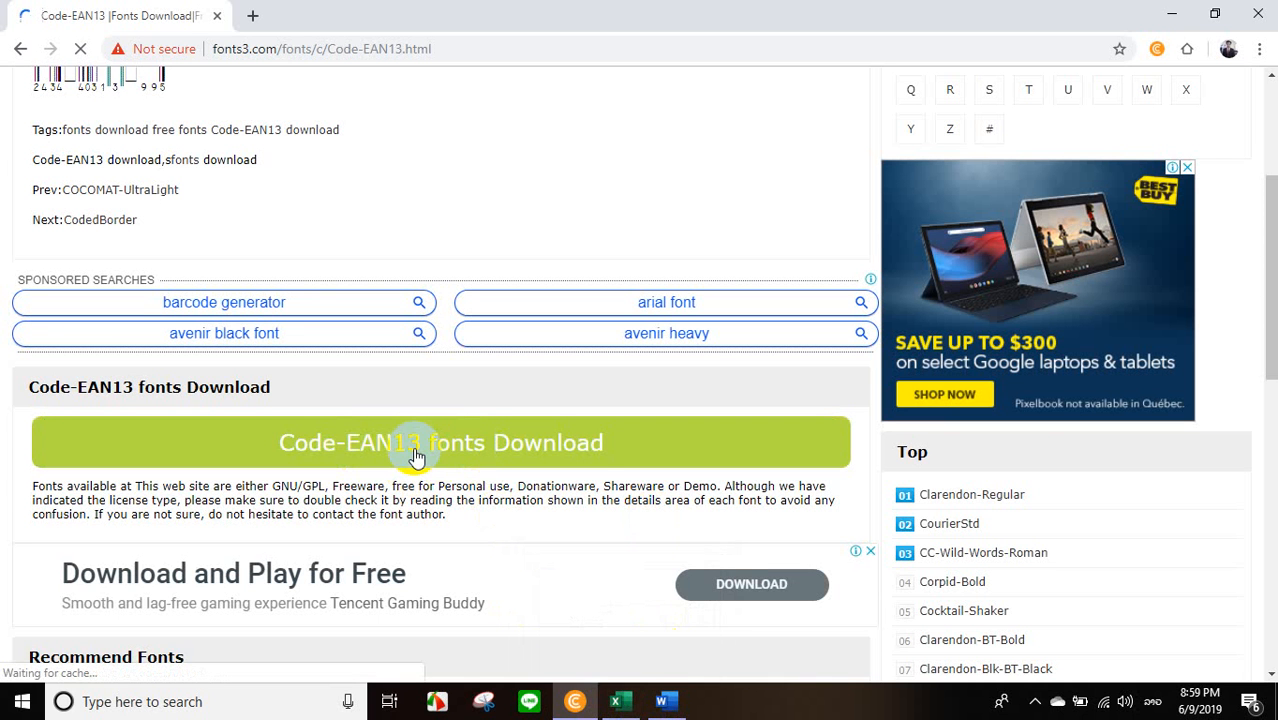
click(624, 704)
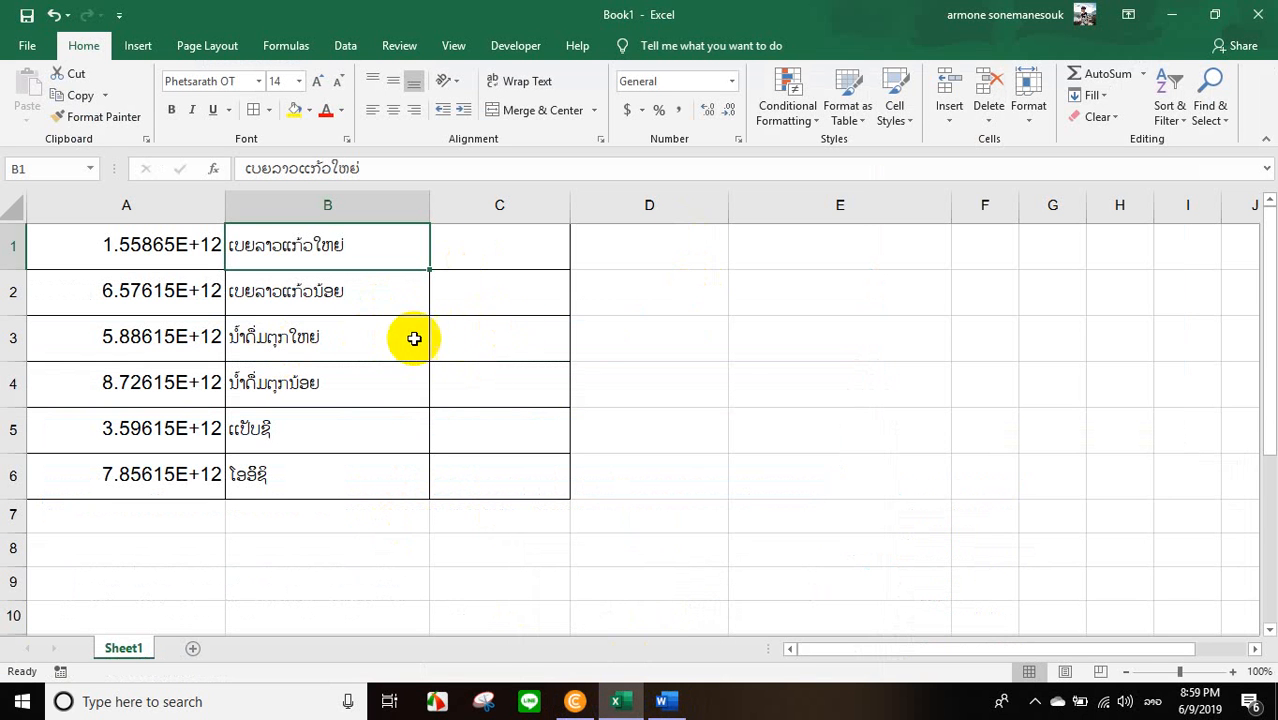
Check the full 13-digit product codes behind the numbers in cells A1 and A2.
click(691, 406)
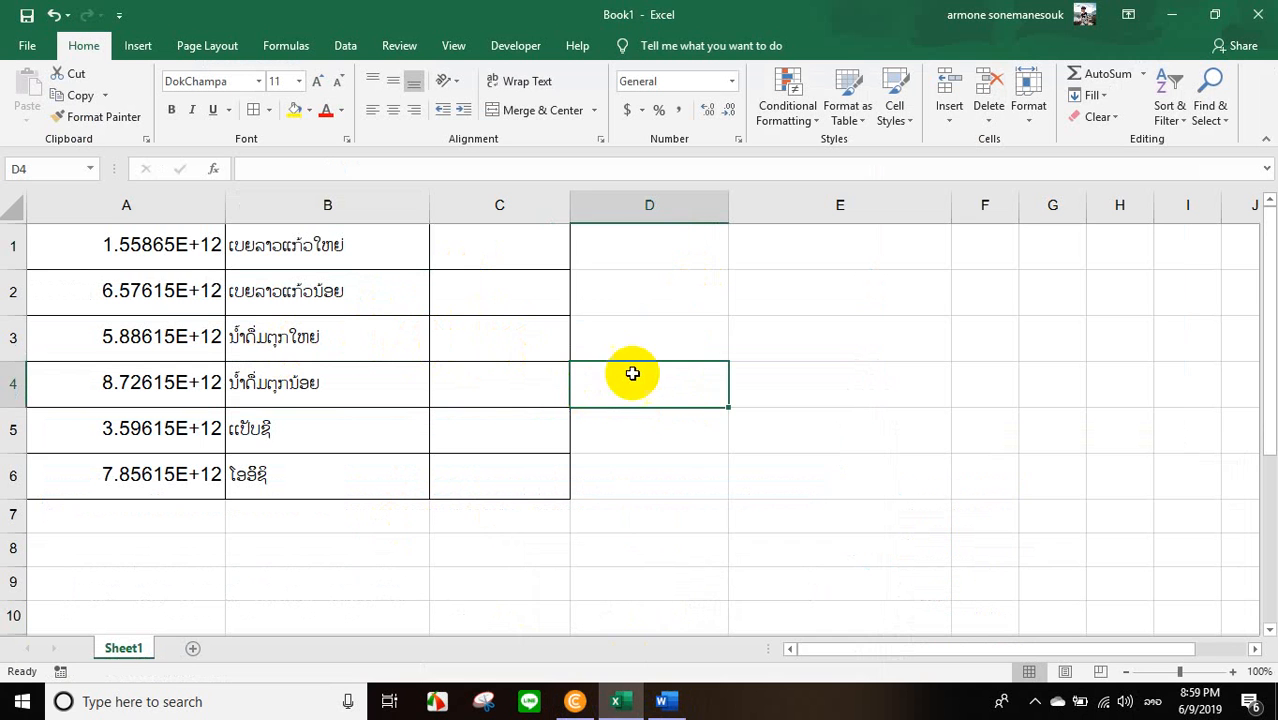
double_click(140, 250)
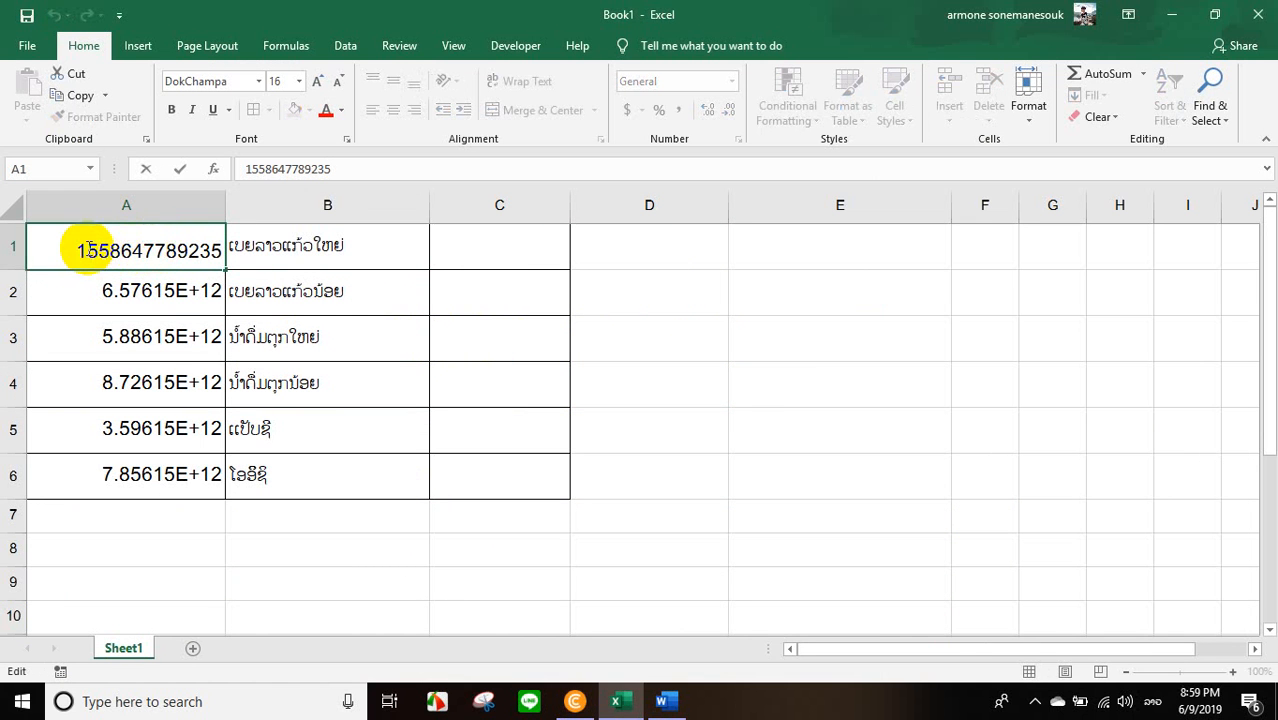
double_click(100, 293)
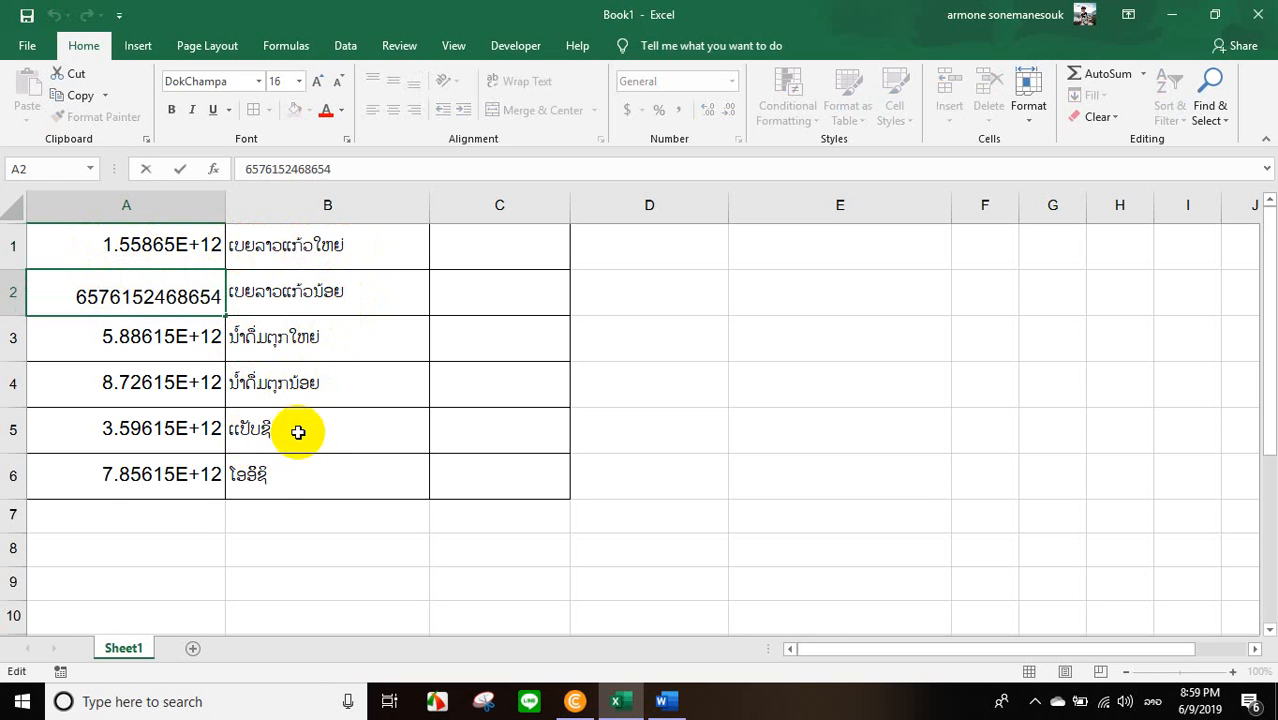
click(162, 240)
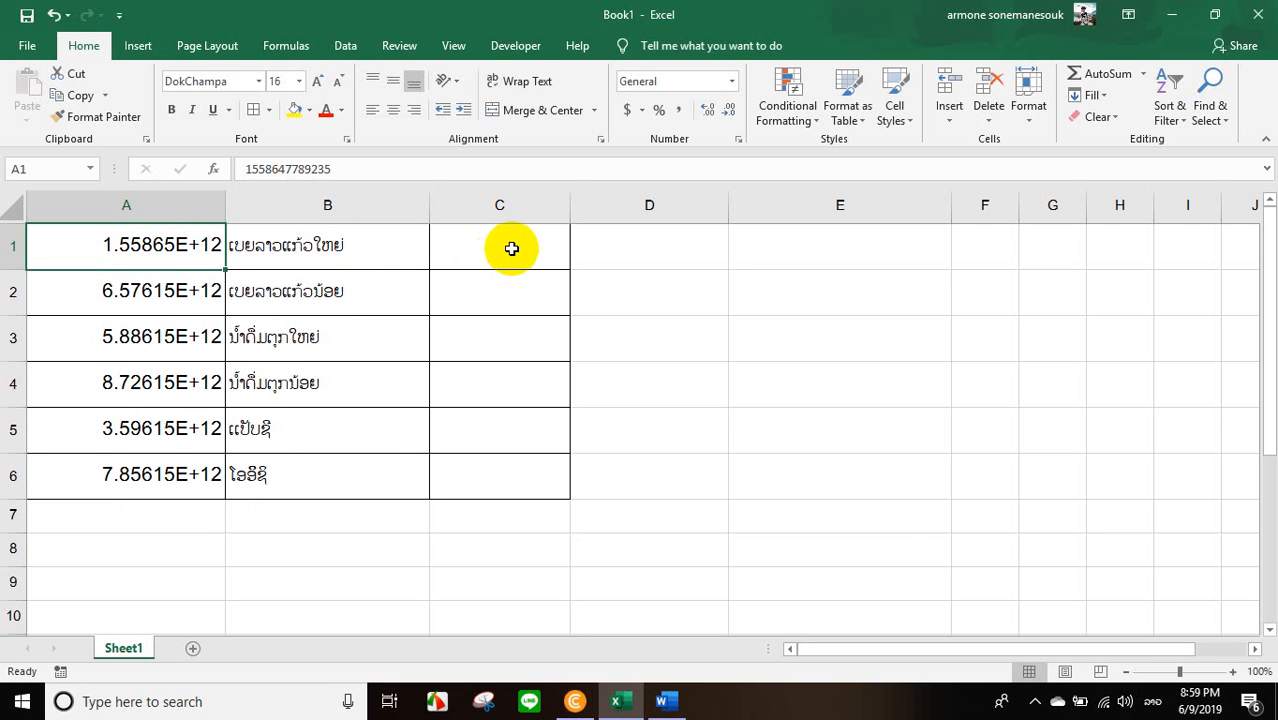
Launch the Code EAN13 barcode generator from the desktop and place it over the blank columns of the Book1 workbook.
click(1172, 14)
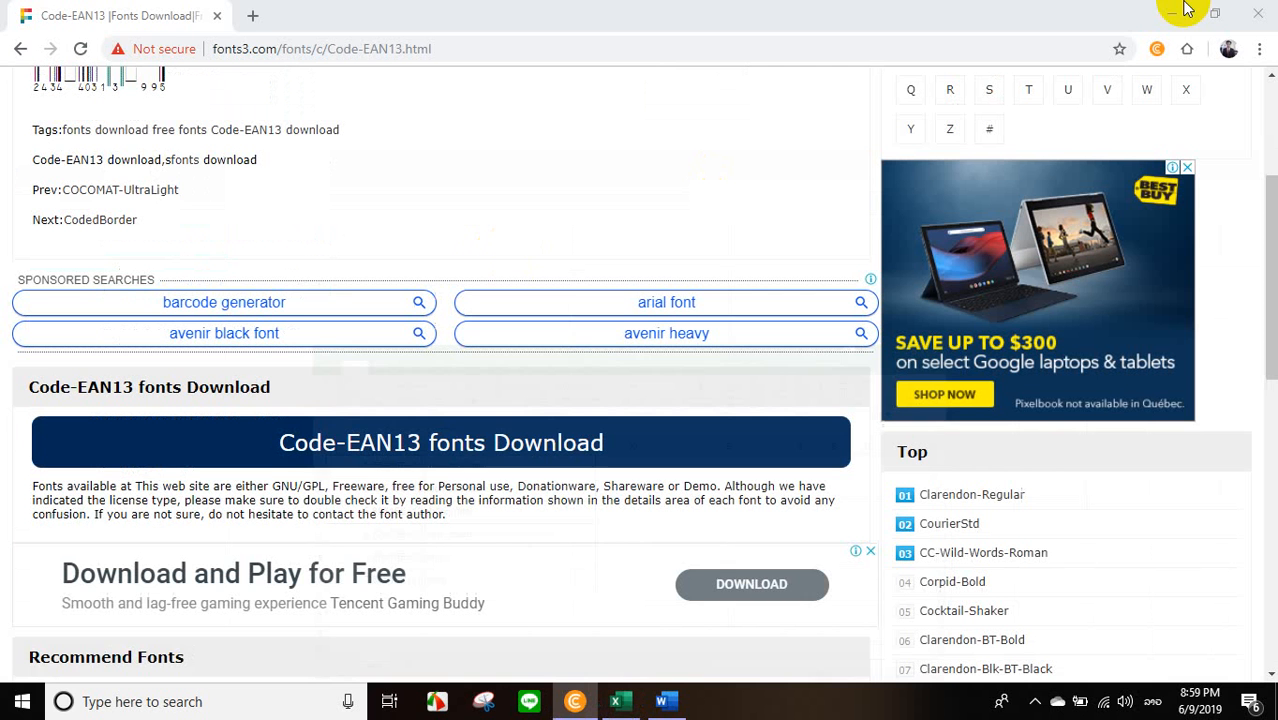
click(1172, 14)
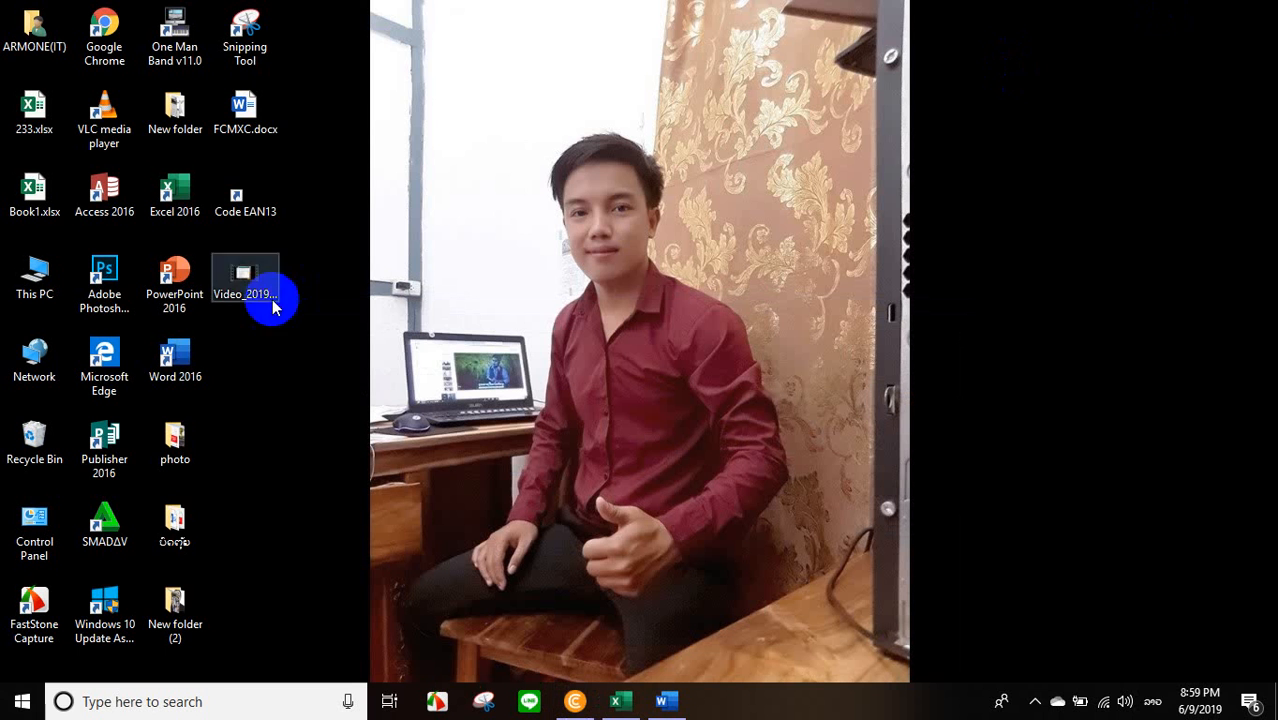
click(245, 210)
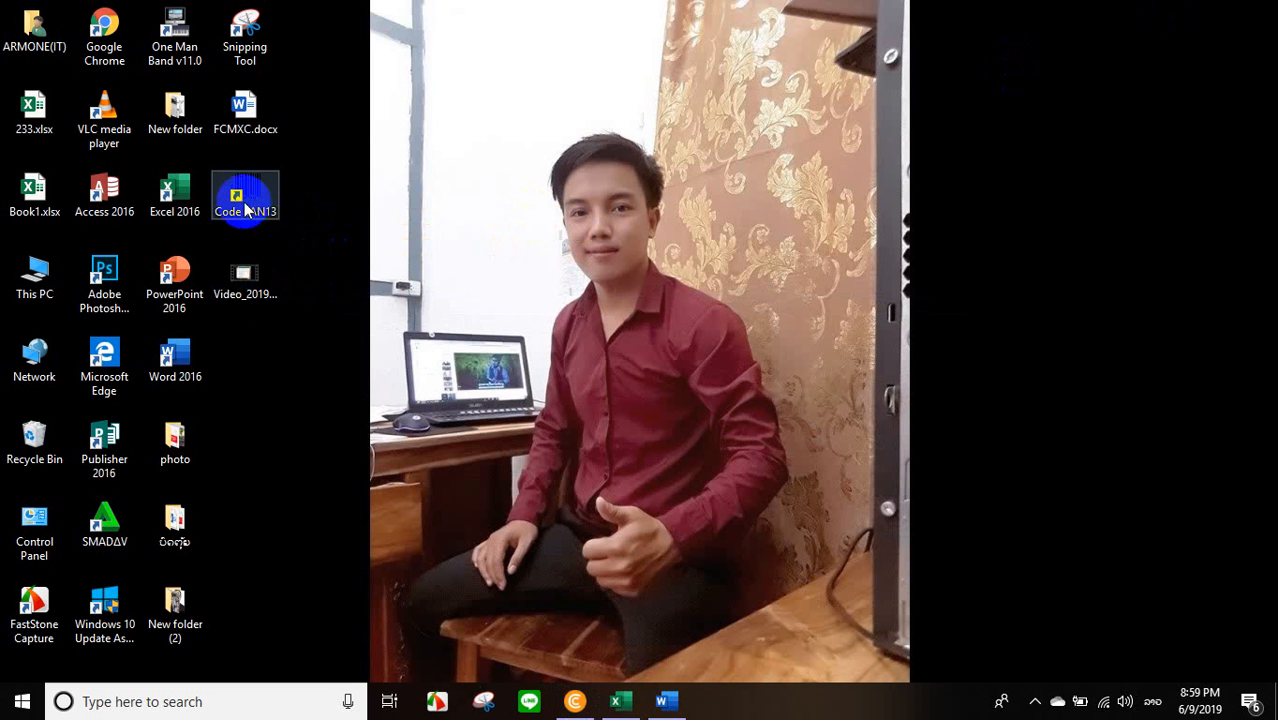
click(254, 192)
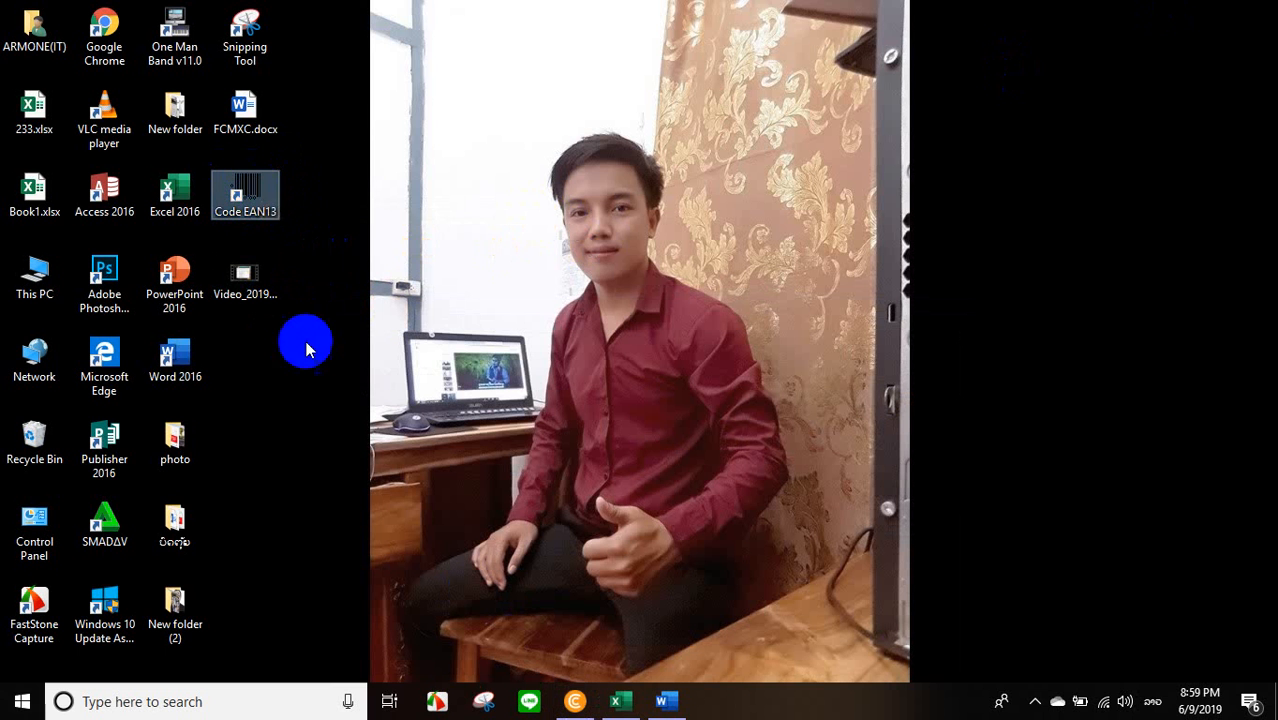
click(256, 190)
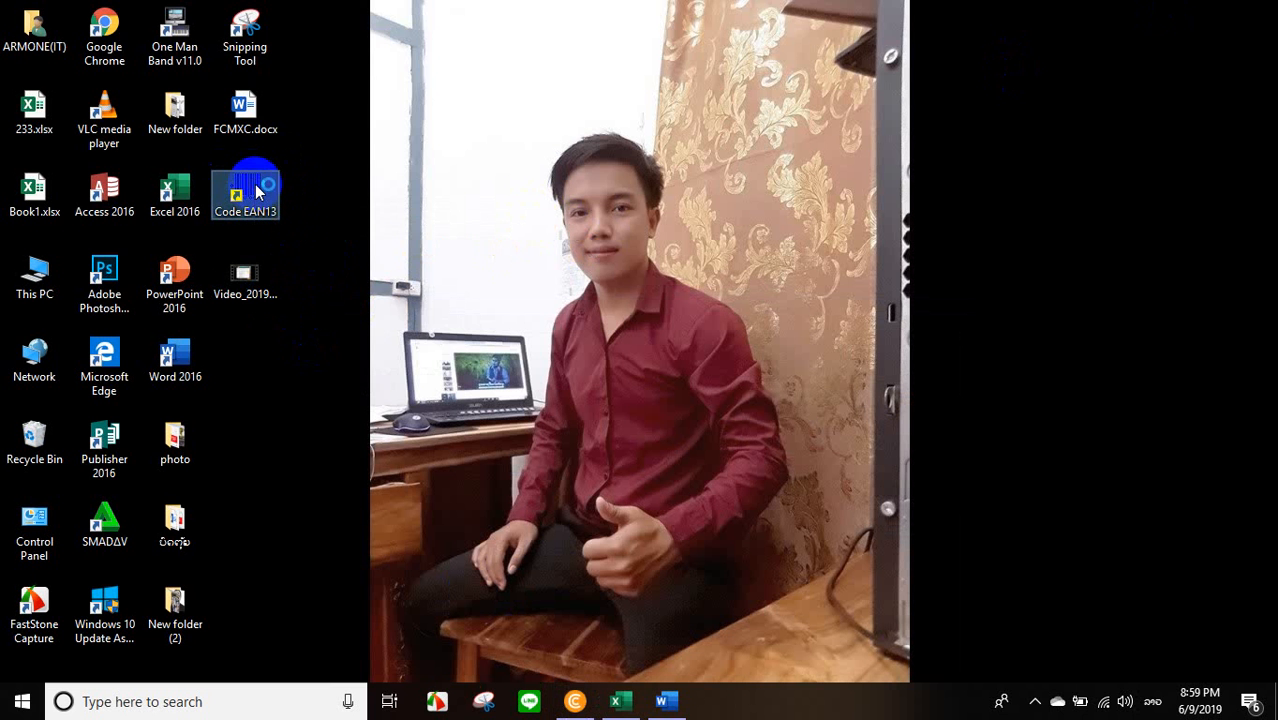
double_click(256, 190)
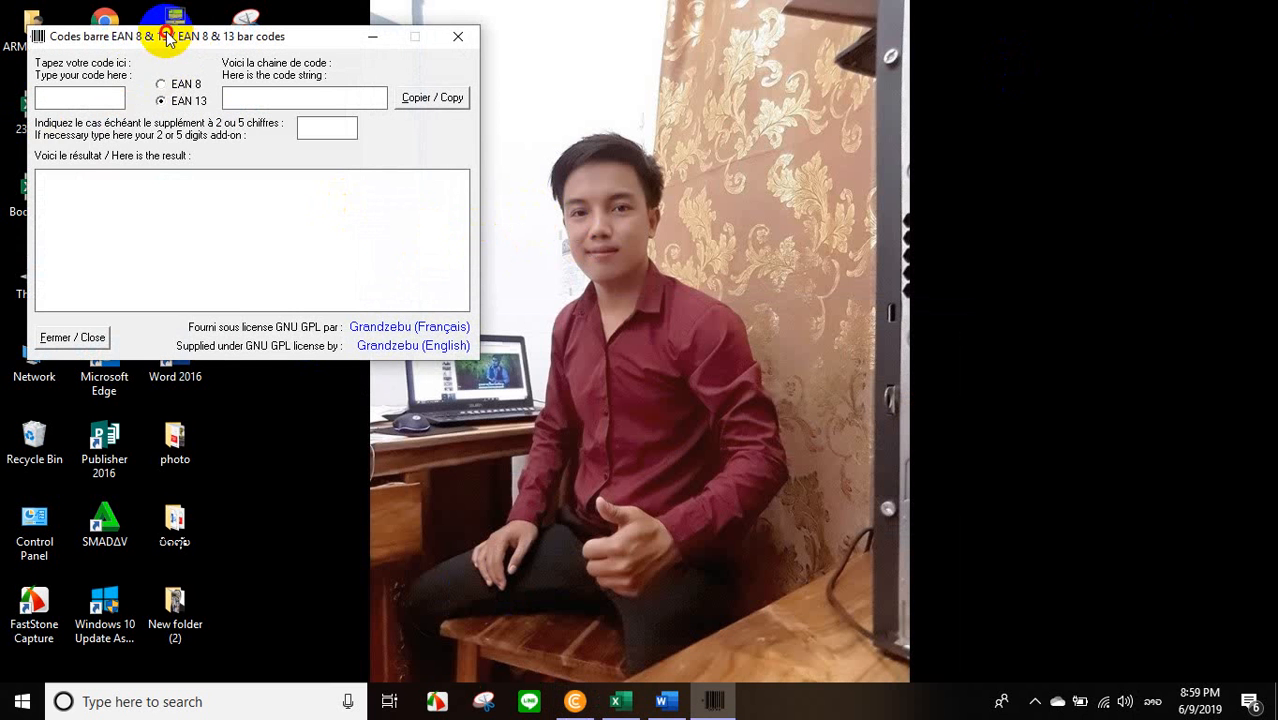
drag(167, 38, 892, 210)
mouse_move(675, 705)
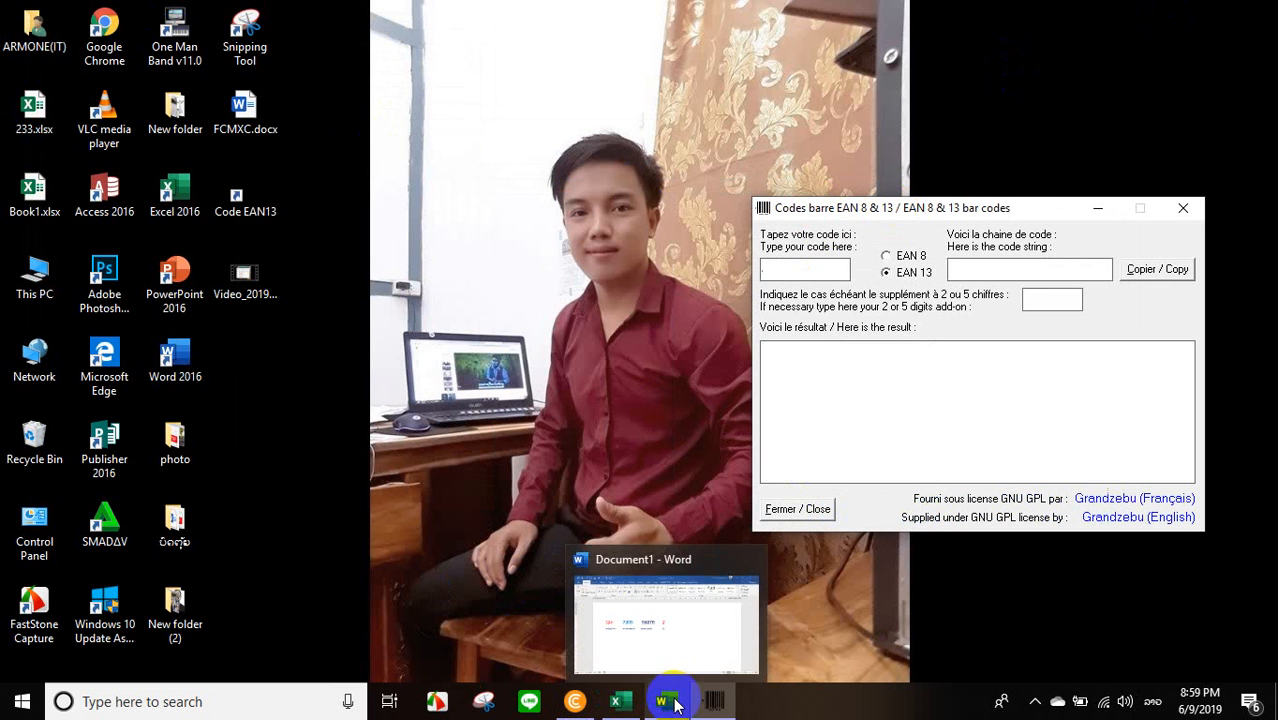
click(619, 701)
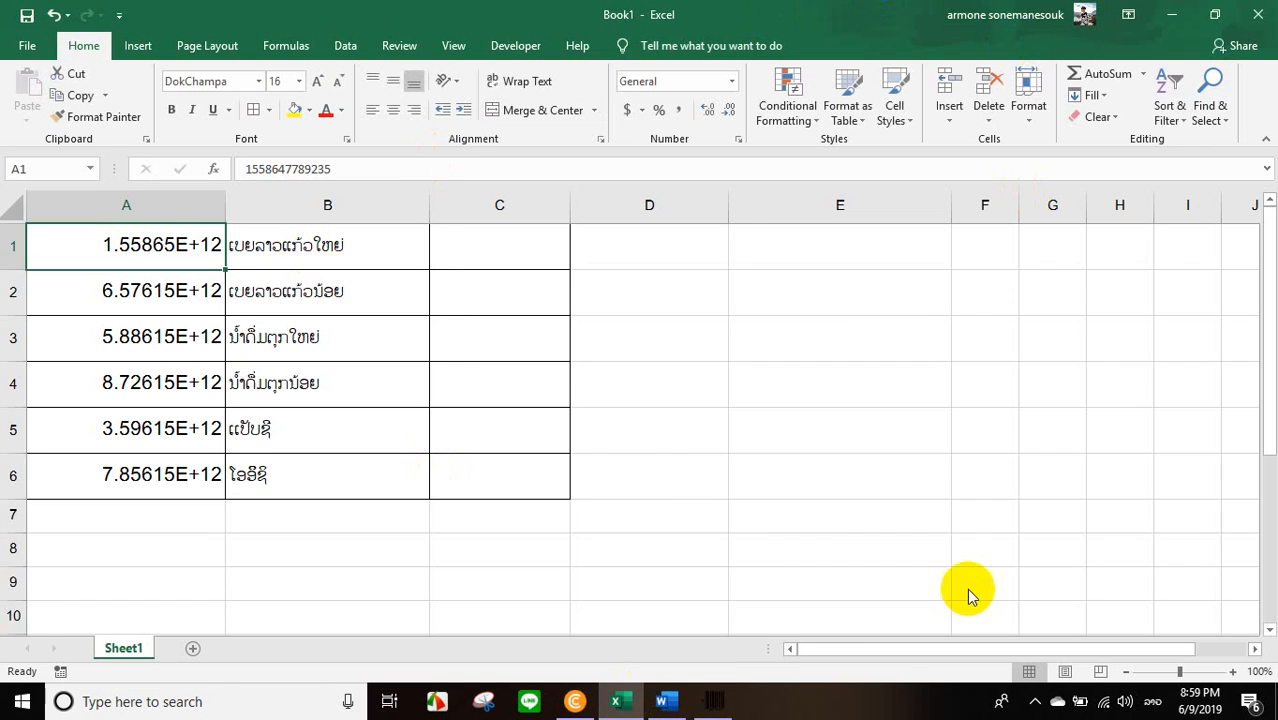
click(713, 701)
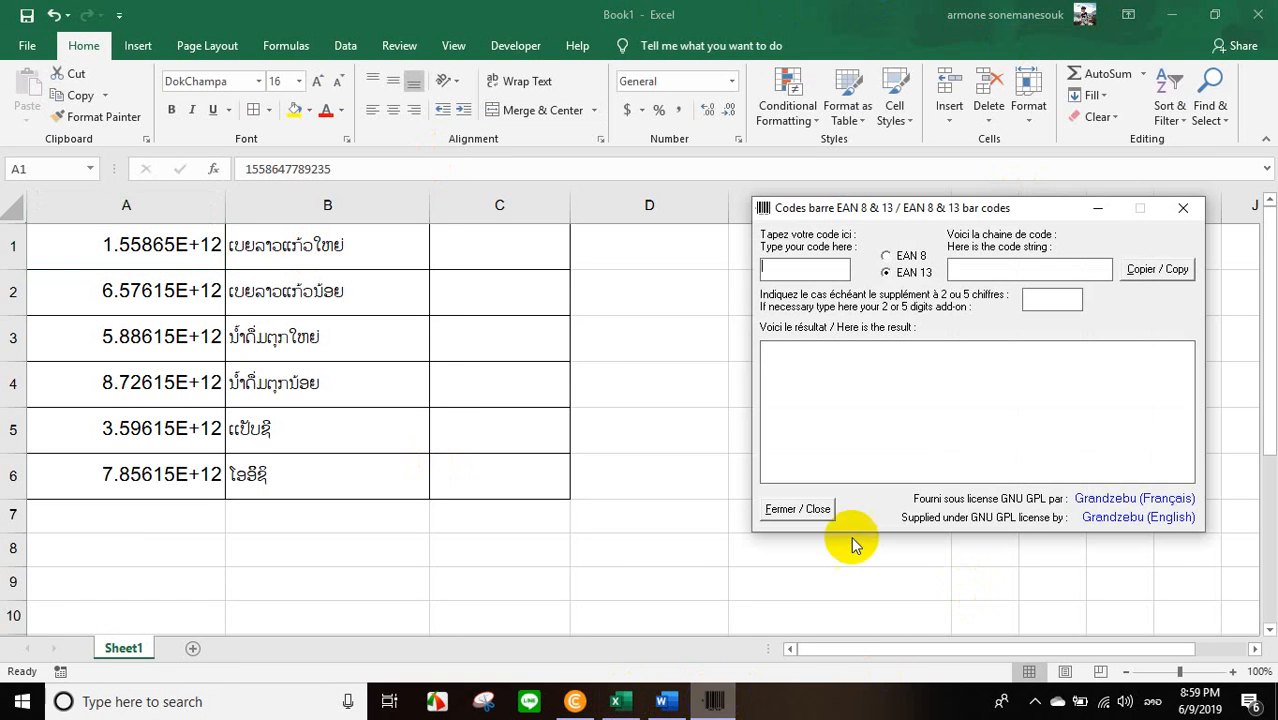
click(180, 246)
double_click(180, 246)
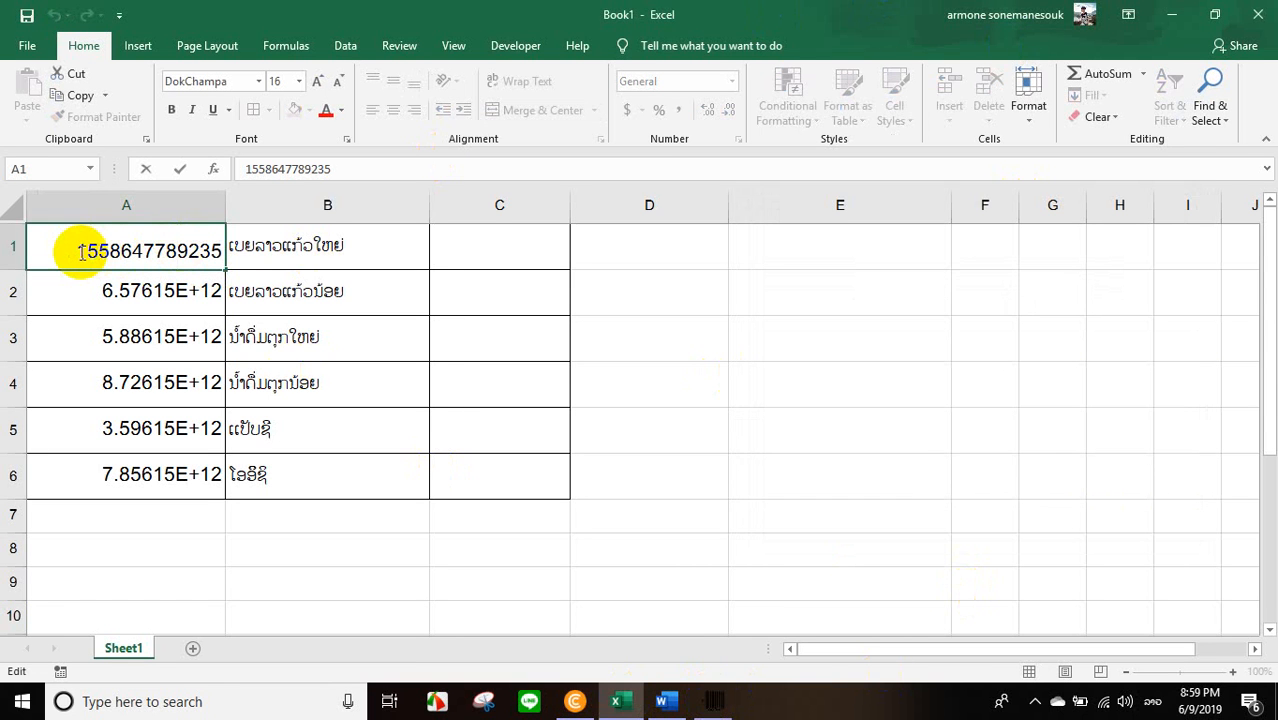
drag(77, 250, 222, 255)
key(ctrl+c)
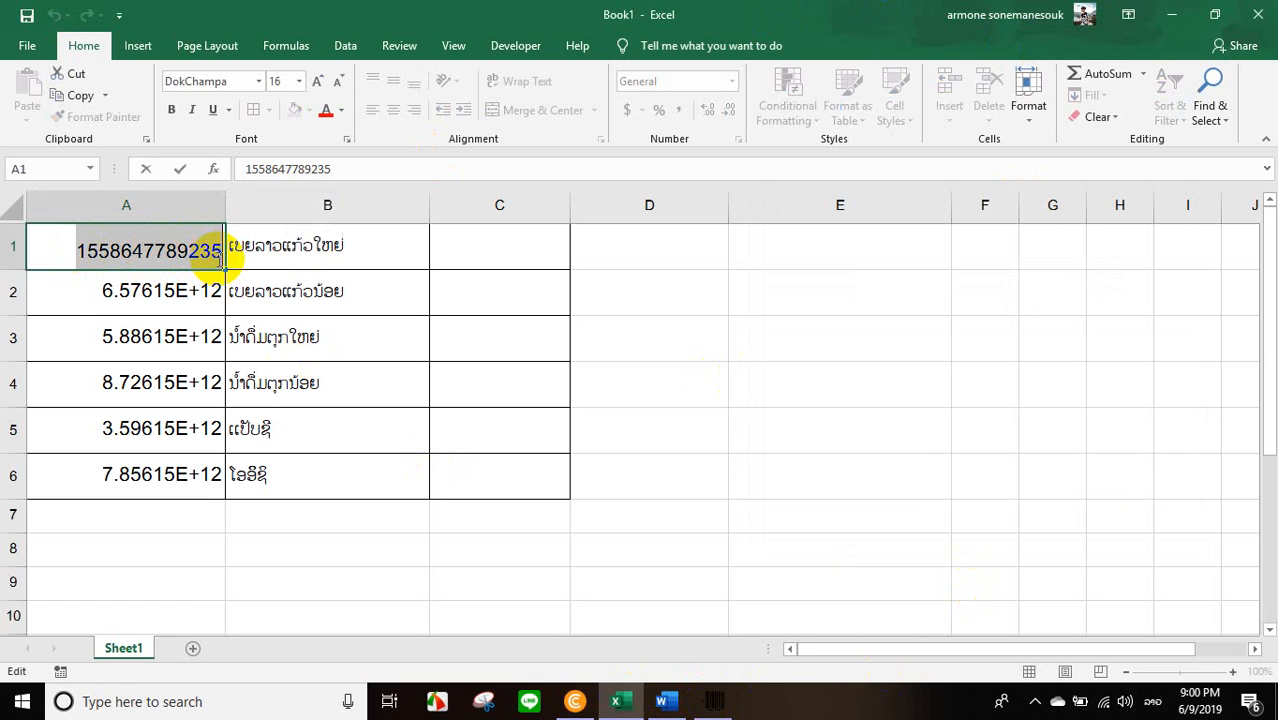
click(714, 701)
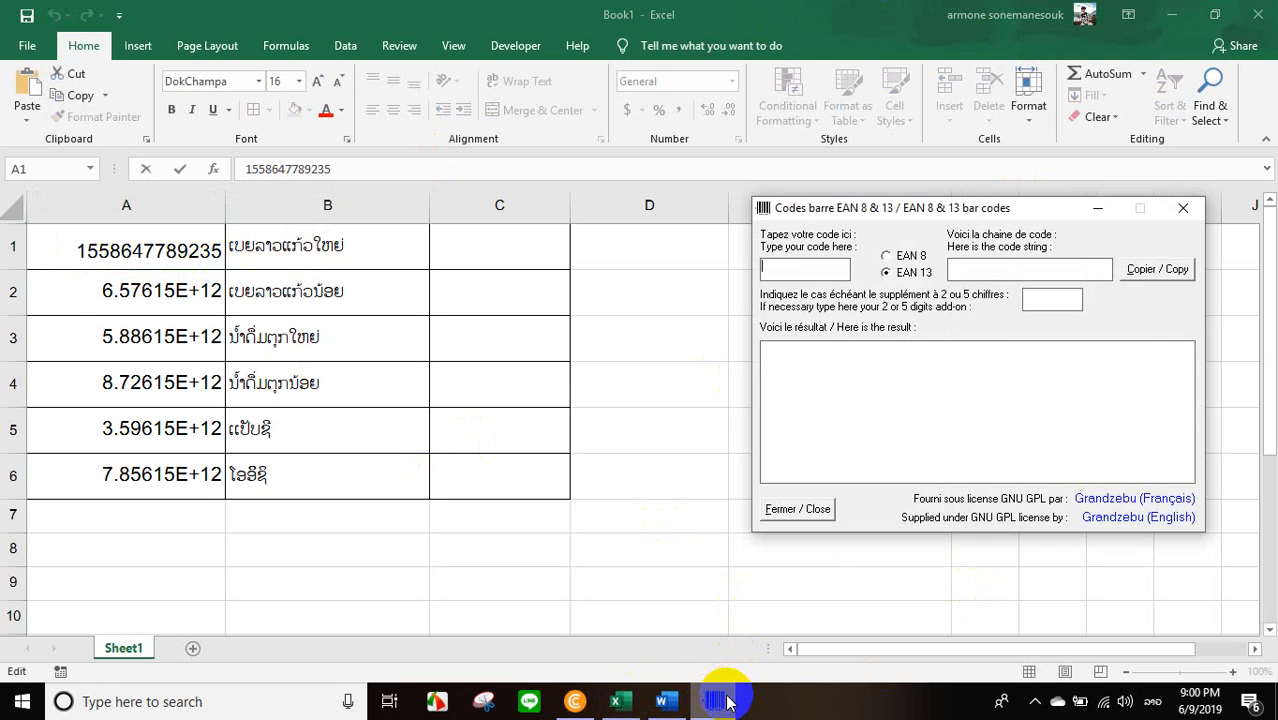
click(781, 270)
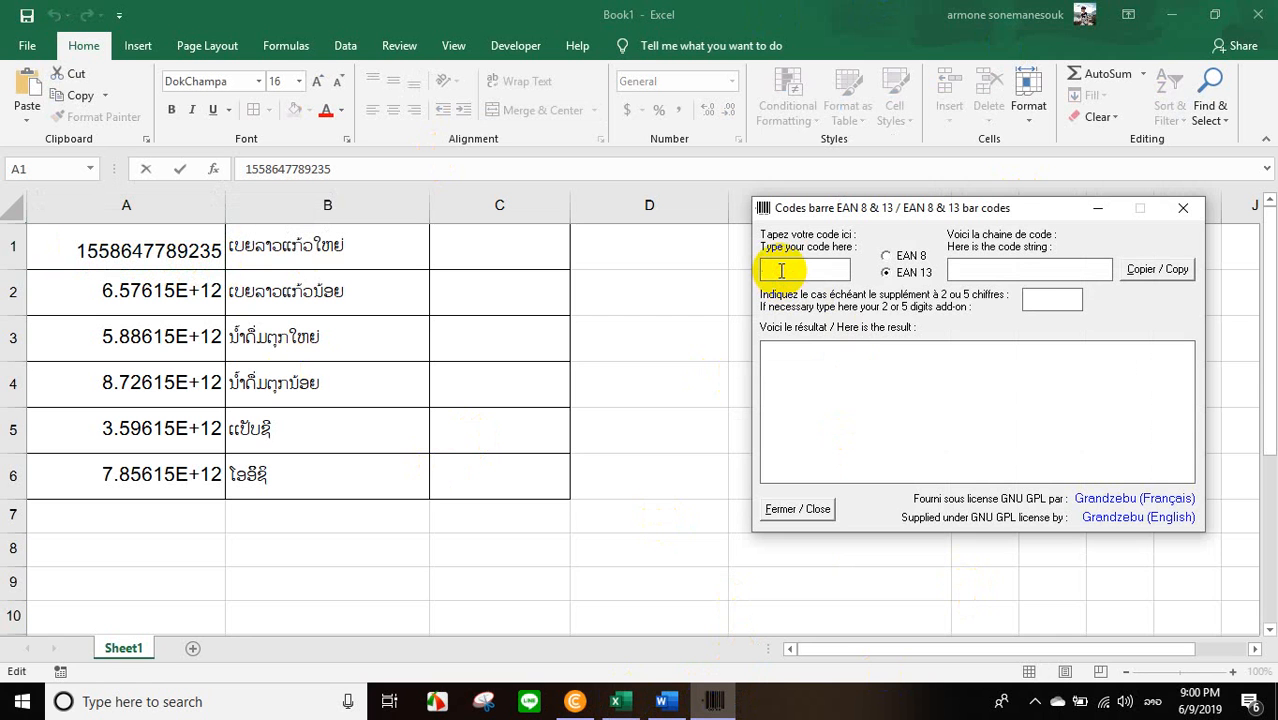
key(ctrl+v)
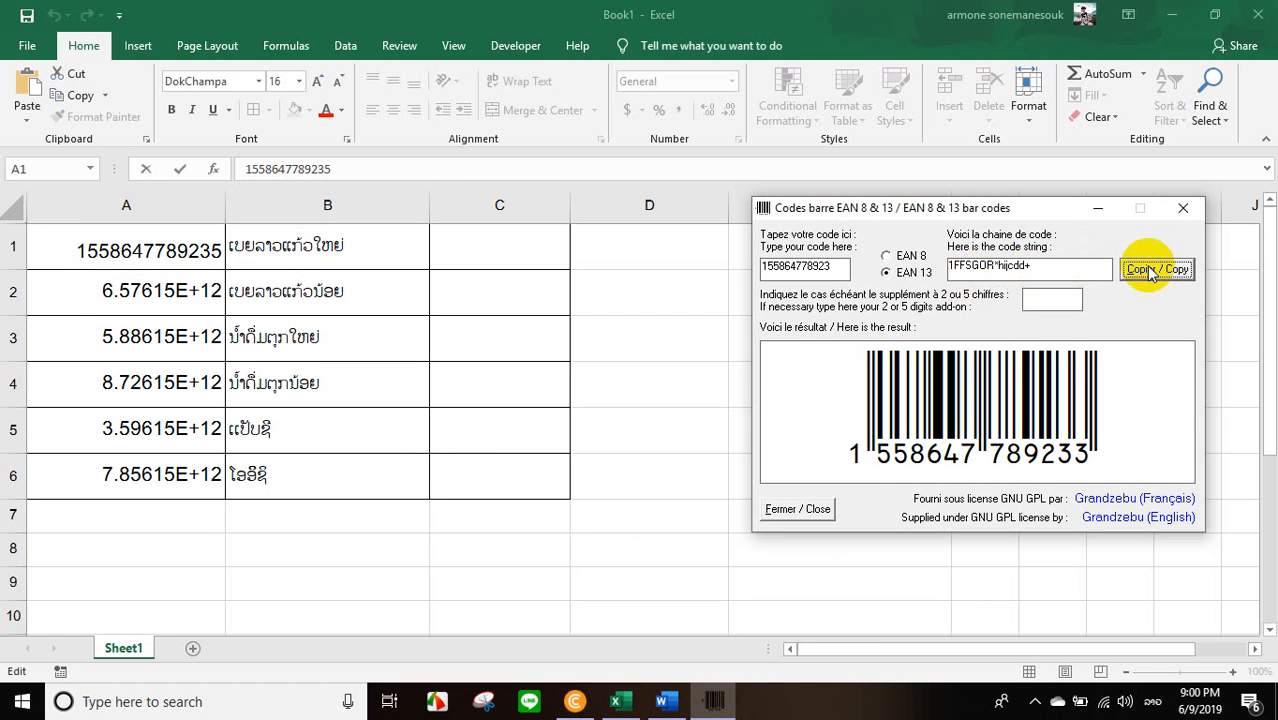
Paste the generated code string 1FFSGOR*hijcdd+ into cell C1 and set its font to Code EAN13.
click(494, 248)
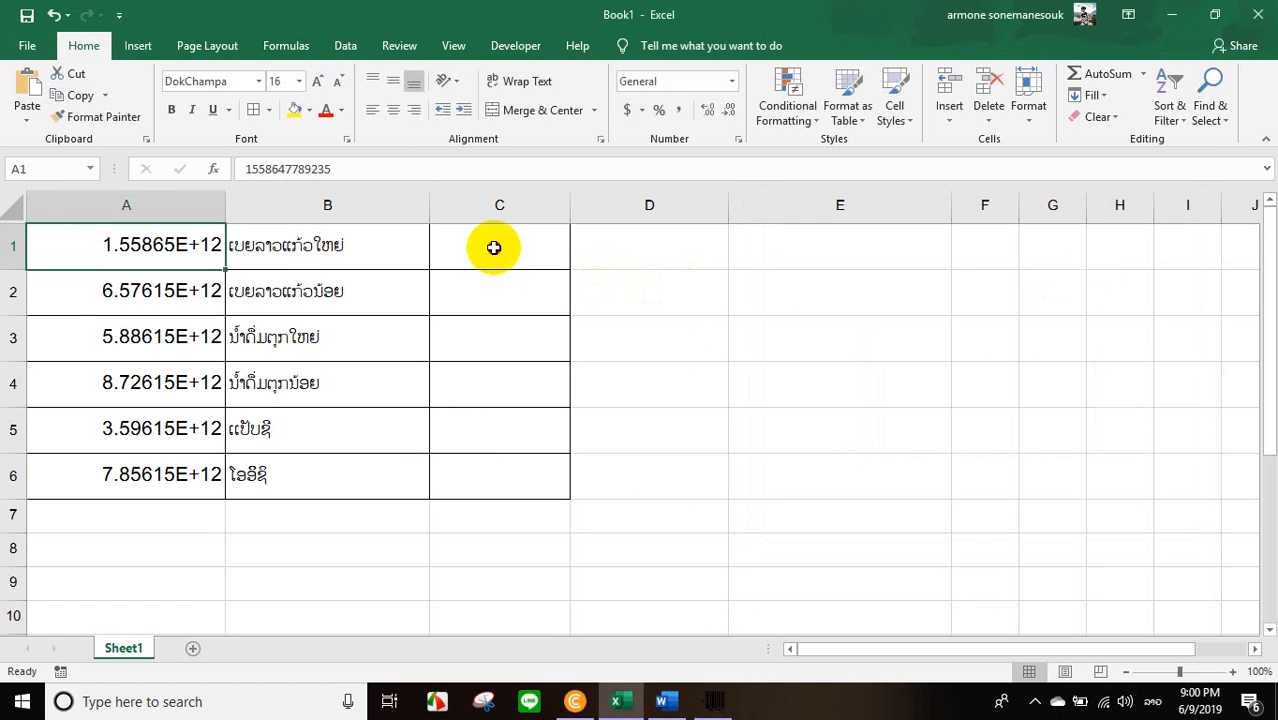
double_click(494, 248)
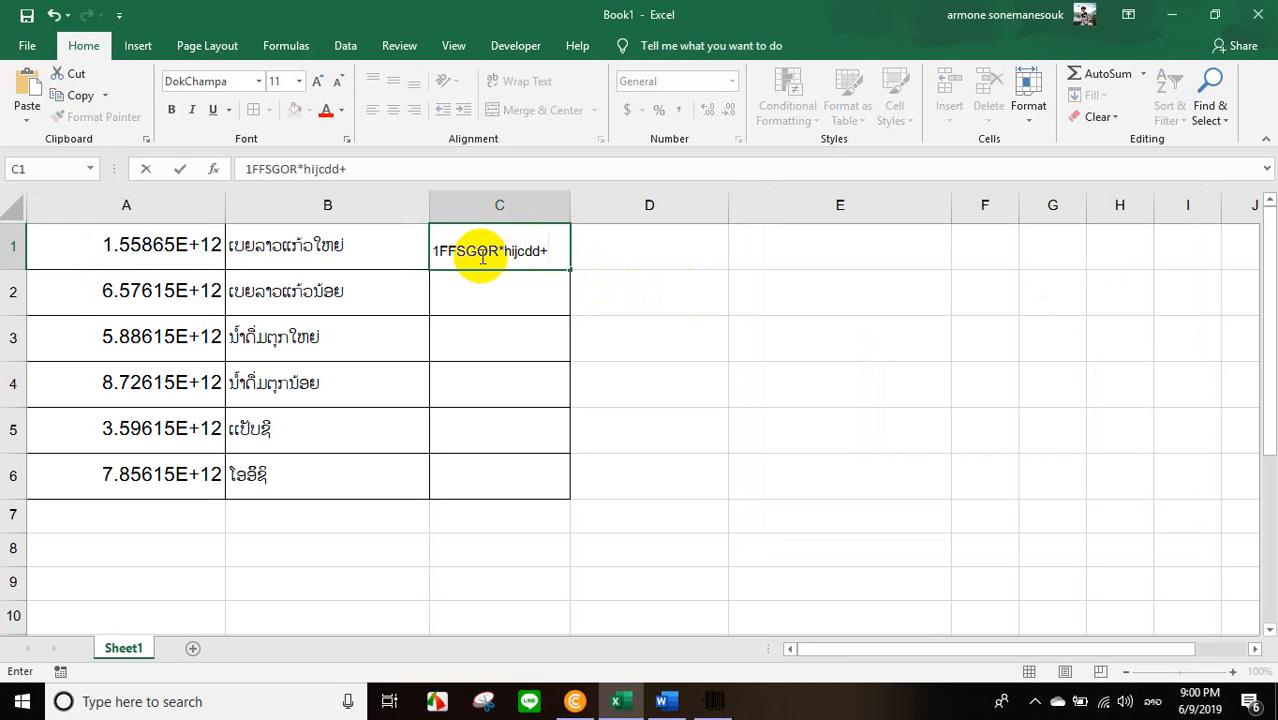
drag(556, 249, 421, 246)
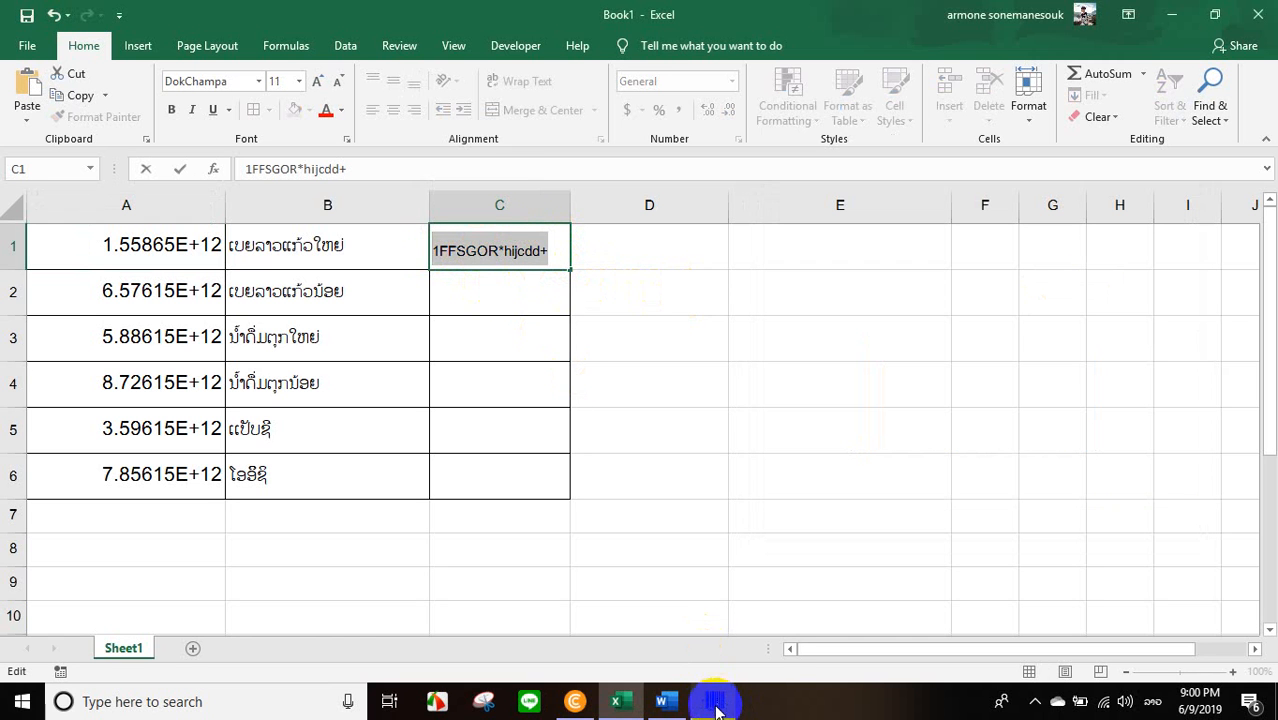
mouse_move(713, 708)
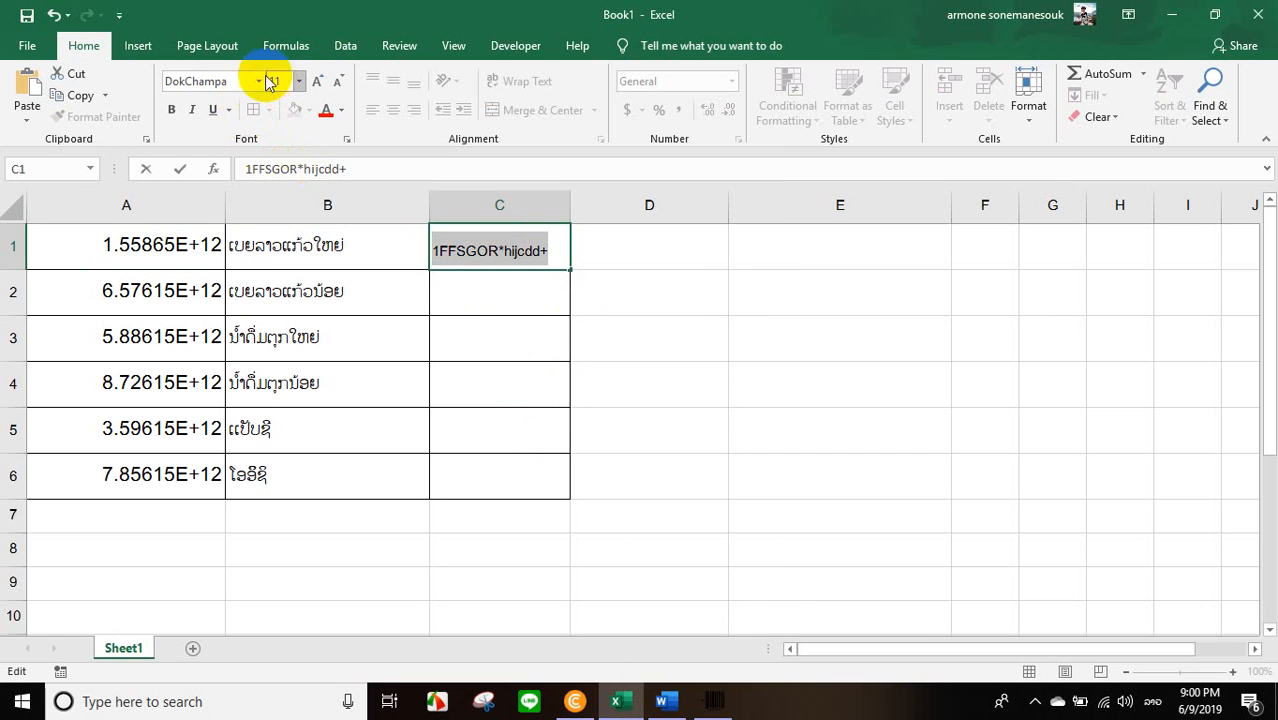
click(225, 83)
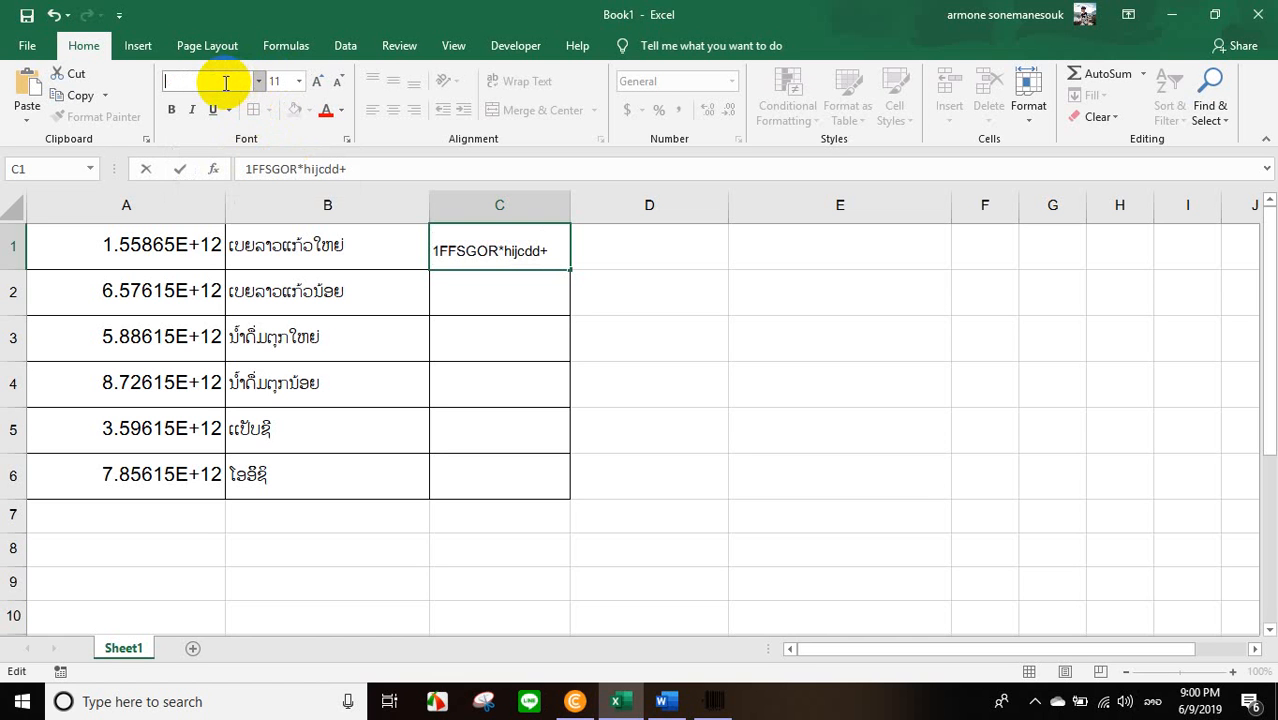
key(super+space)
key(super+space)
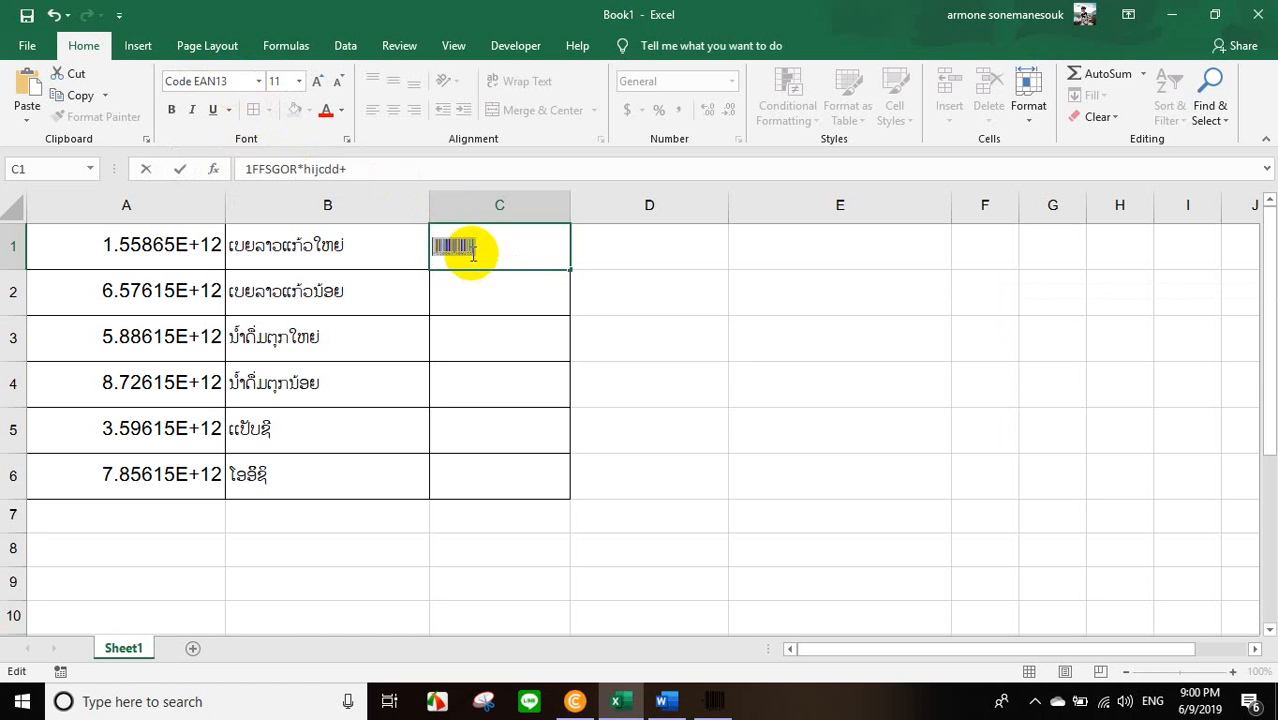
Enlarge the barcode text in cell C1 to font size 36 and commit the cell.
click(317, 83)
click(317, 83)
click(317, 83)
click(317, 83)
click(317, 83)
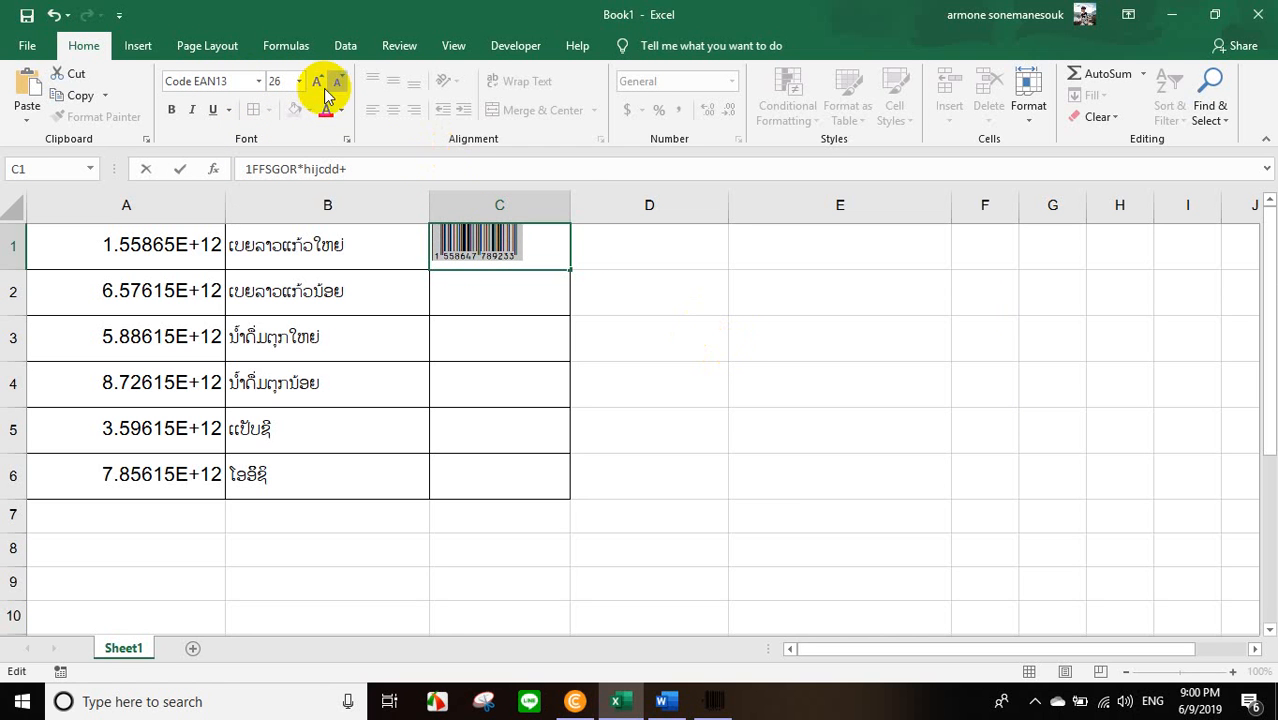
click(318, 83)
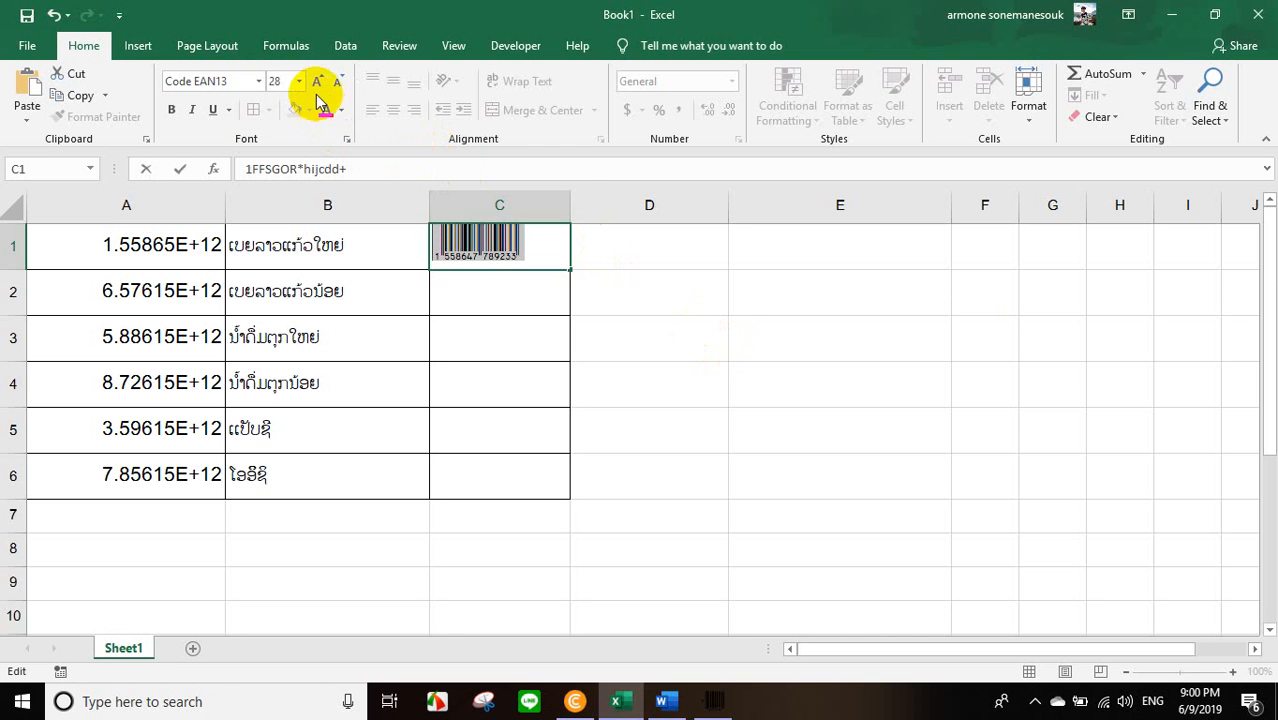
click(317, 83)
click(690, 295)
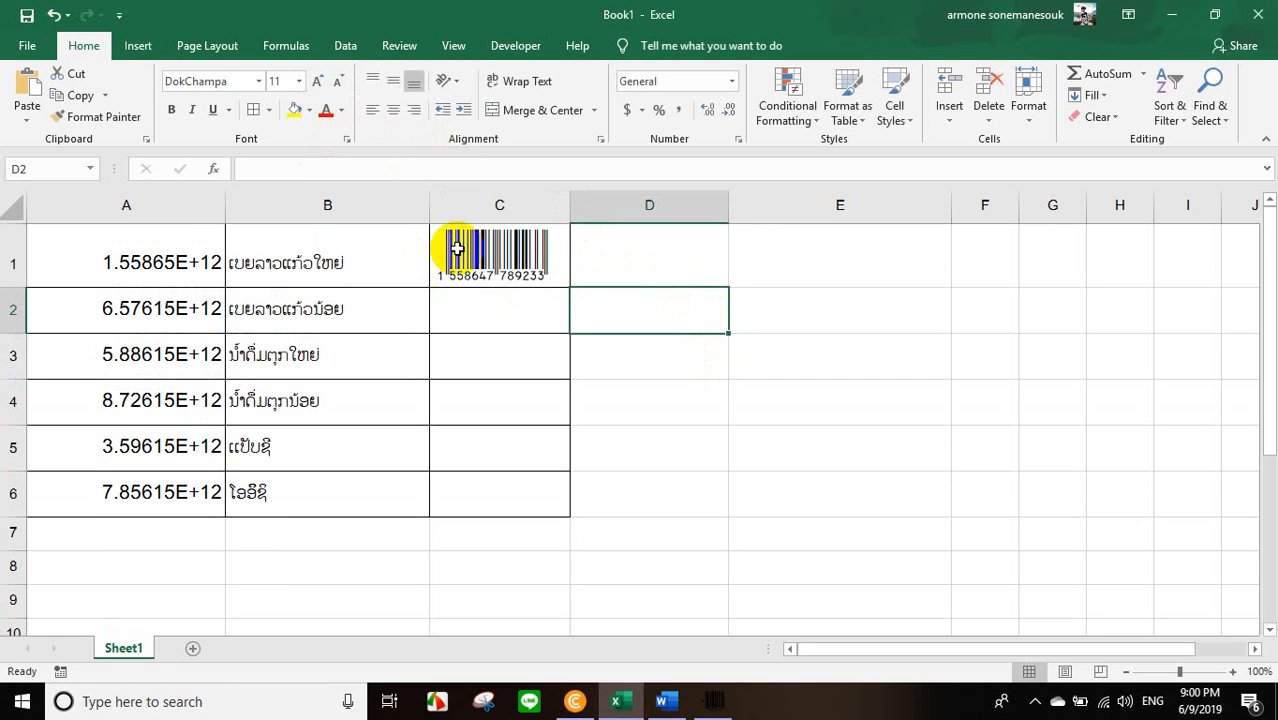
Apply the Code EAN13 font to the barcode cells C1 through C6.
click(514, 274)
drag(514, 274, 477, 477)
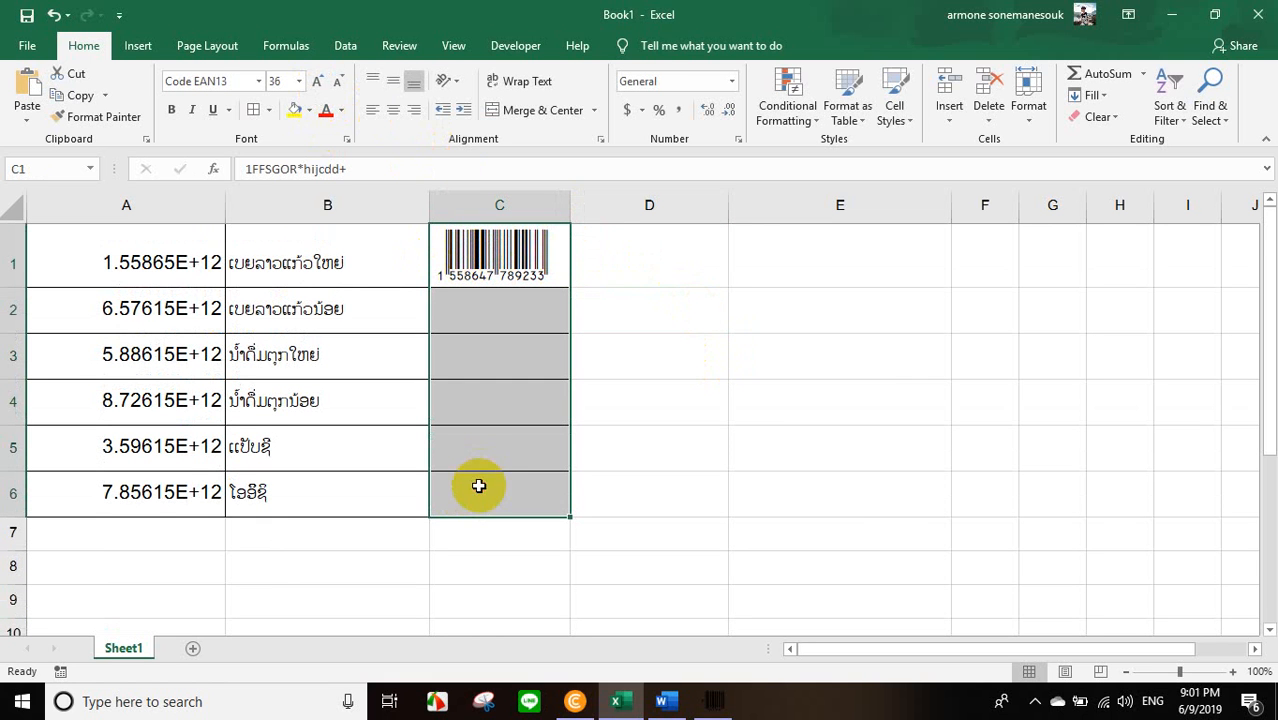
click(259, 81)
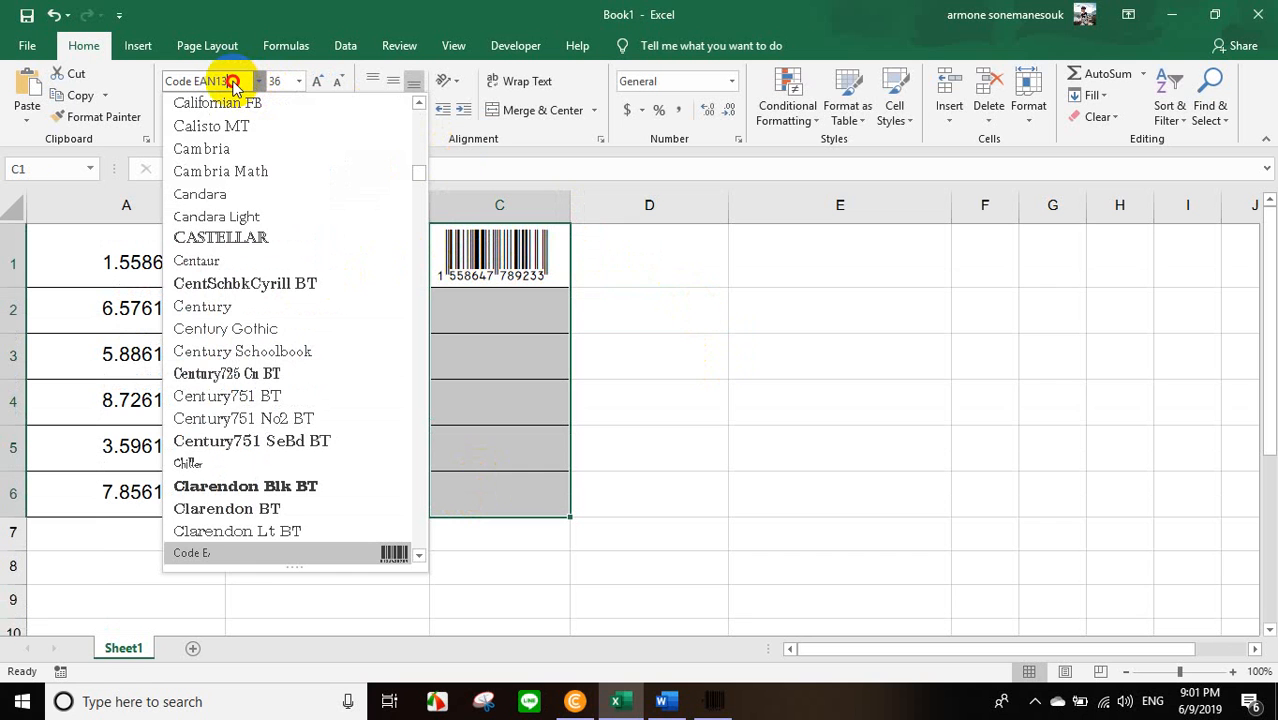
click(252, 81)
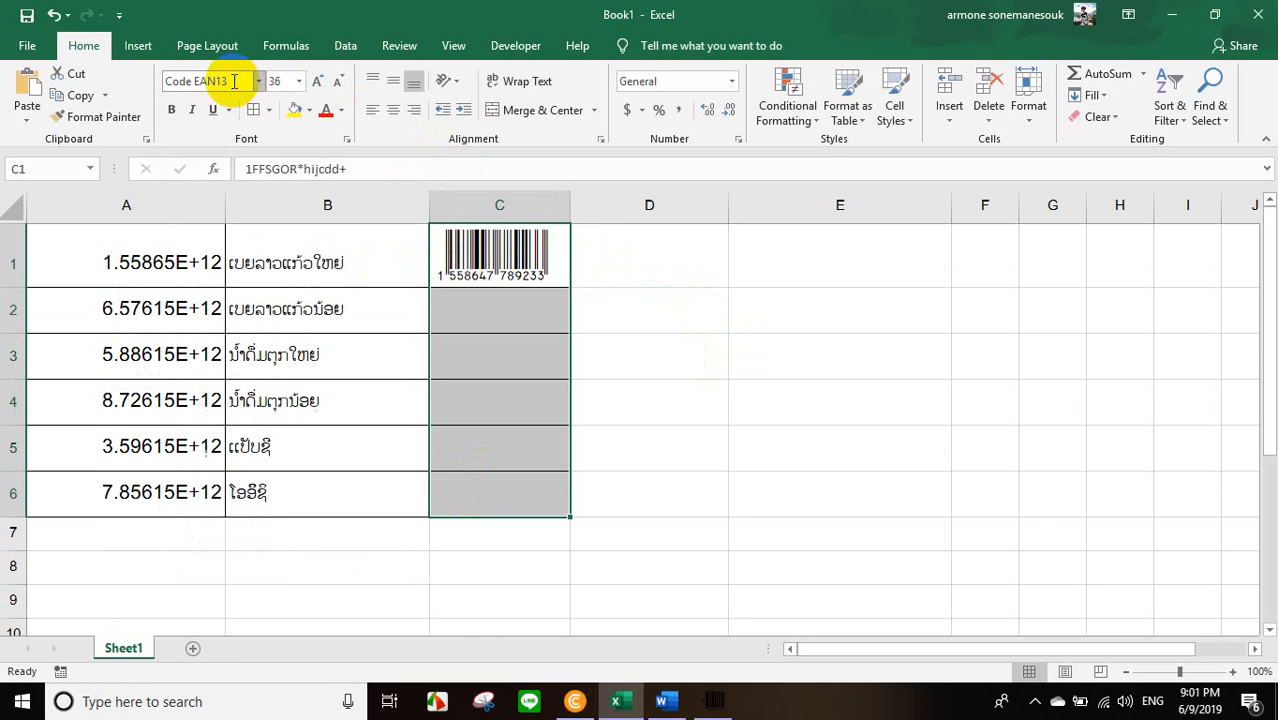
click(459, 309)
double_click(110, 309)
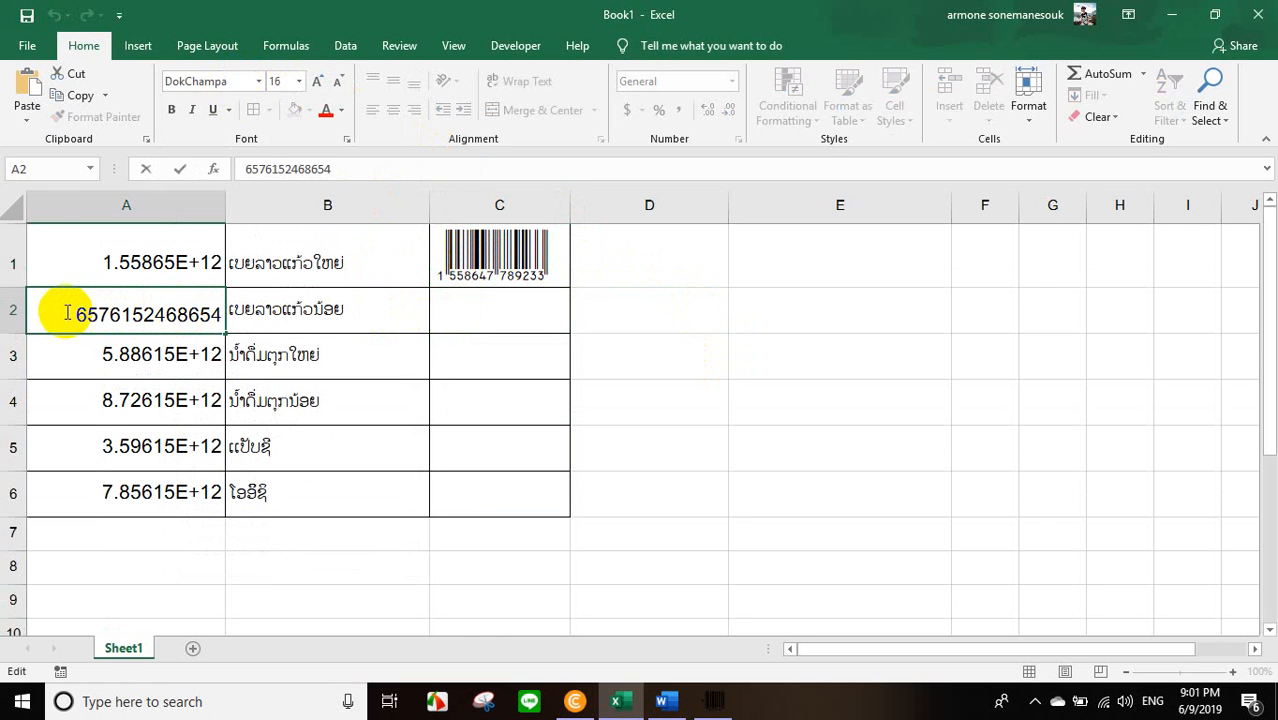
drag(118, 313, 219, 322)
key(ctrl+c)
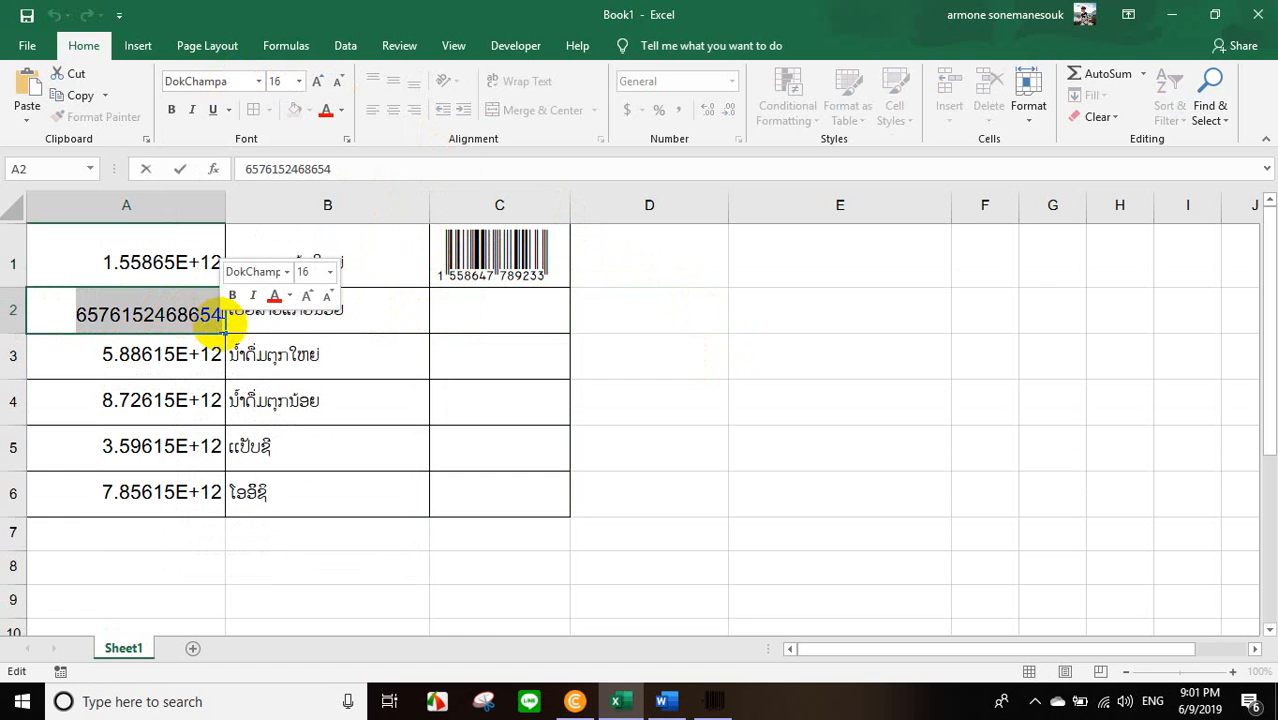
click(713, 701)
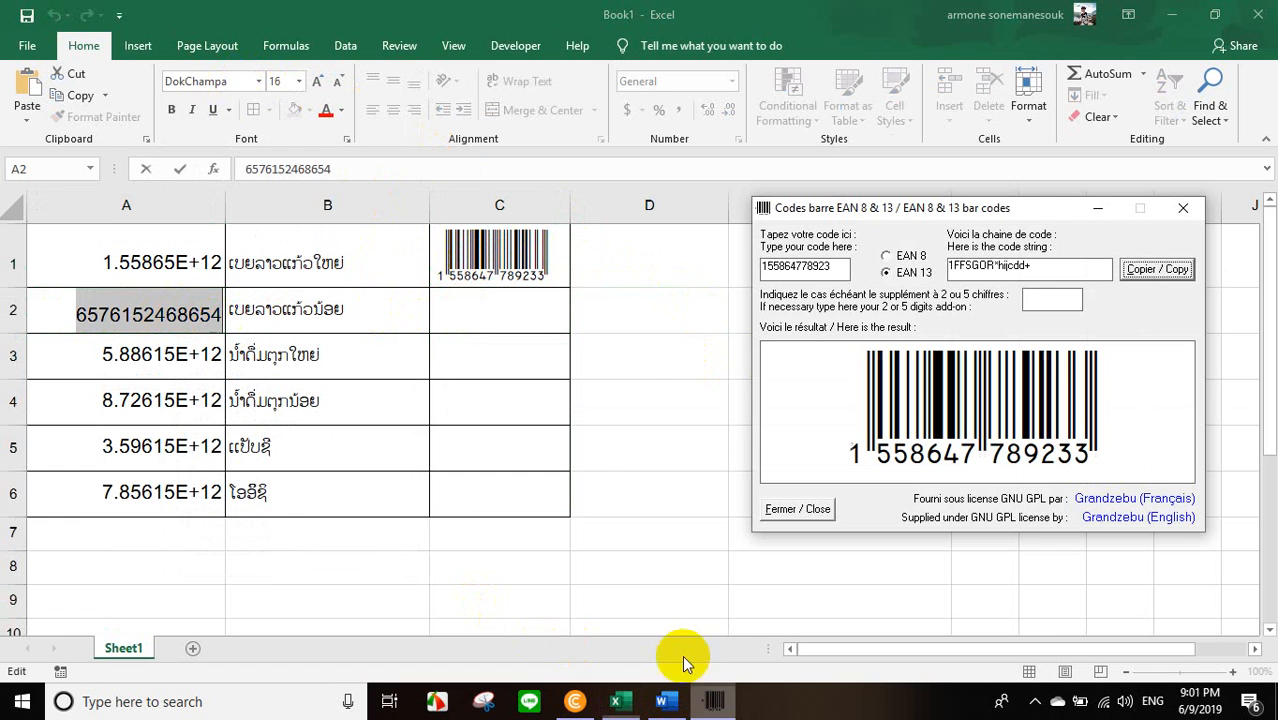
drag(840, 266, 724, 284)
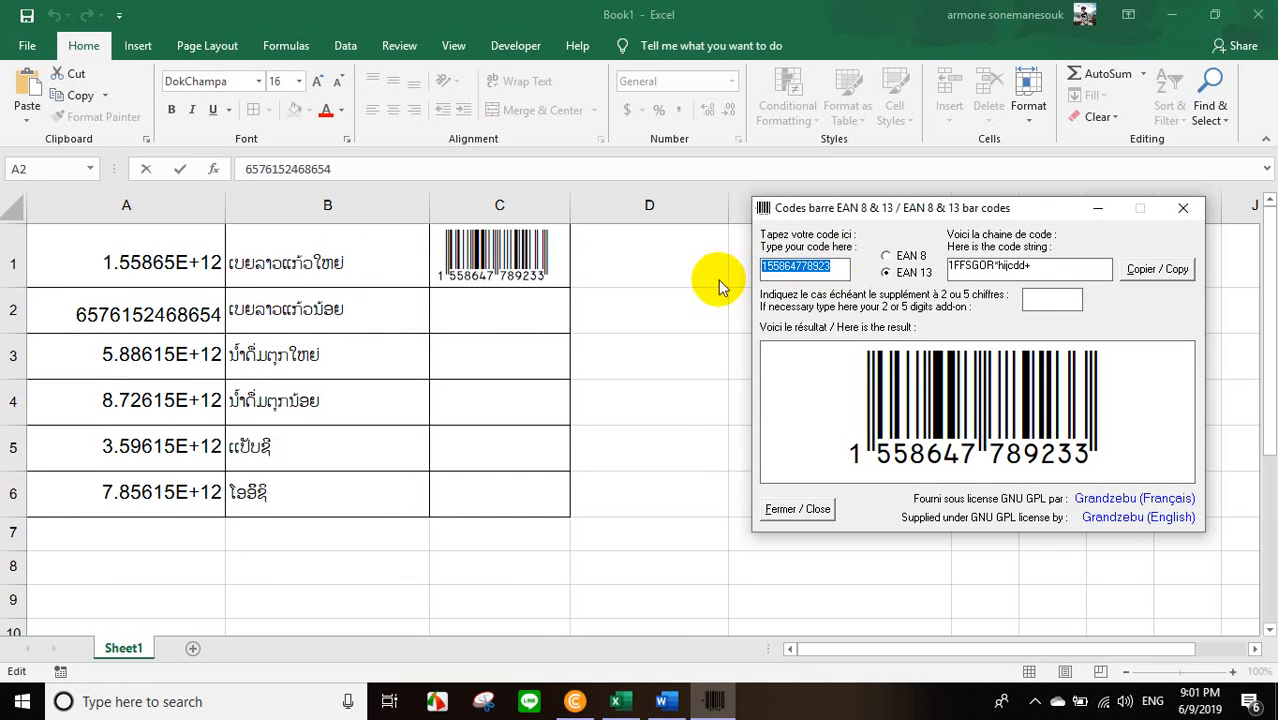
key(ctrl+v)
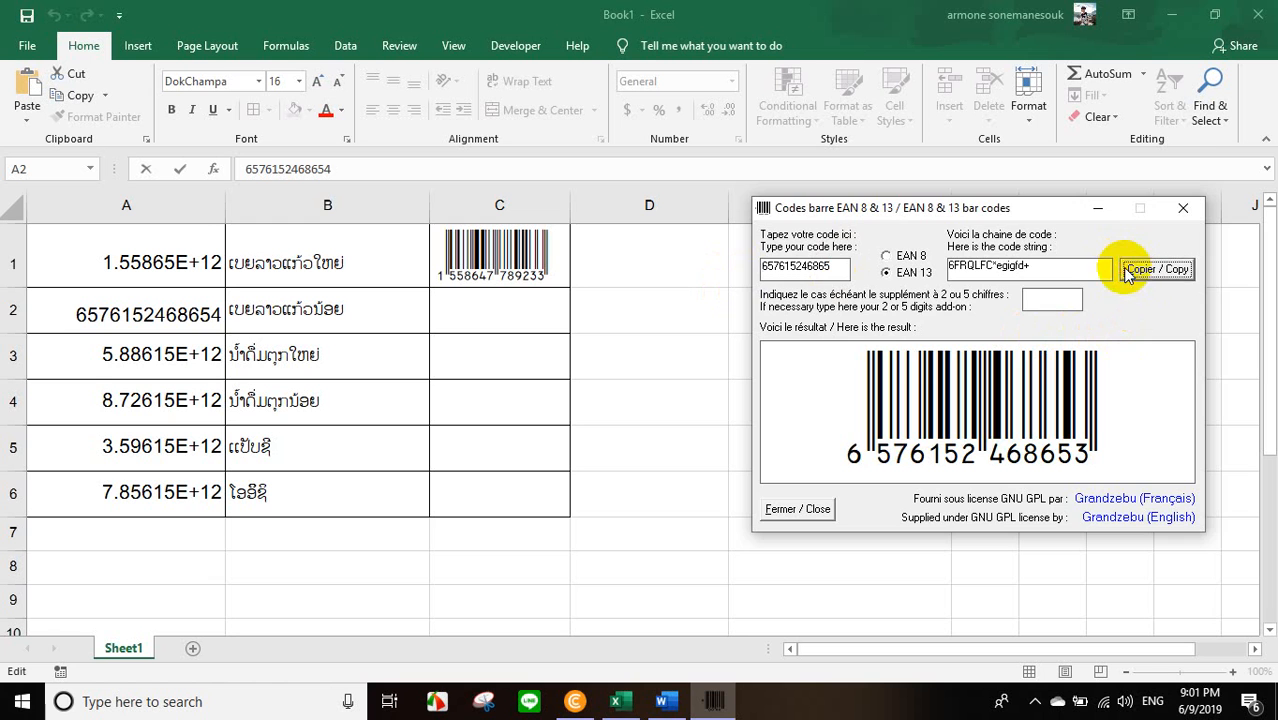
click(479, 319)
double_click(483, 319)
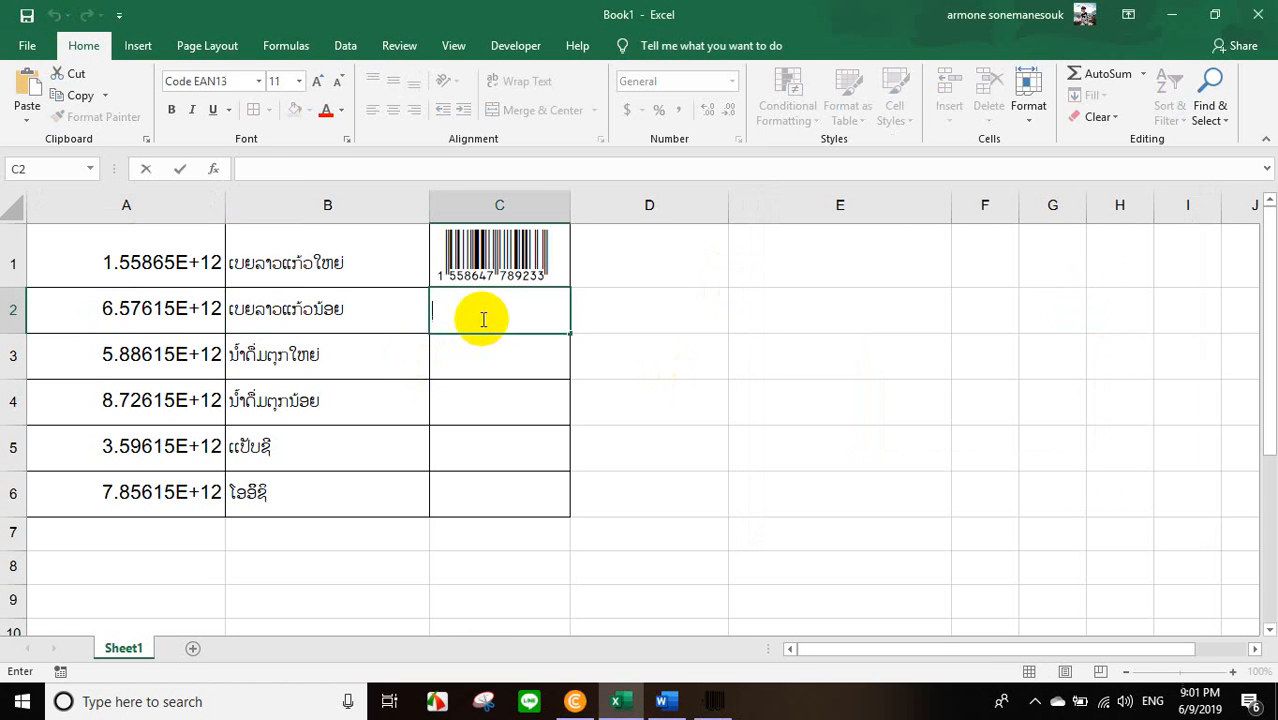
click(477, 357)
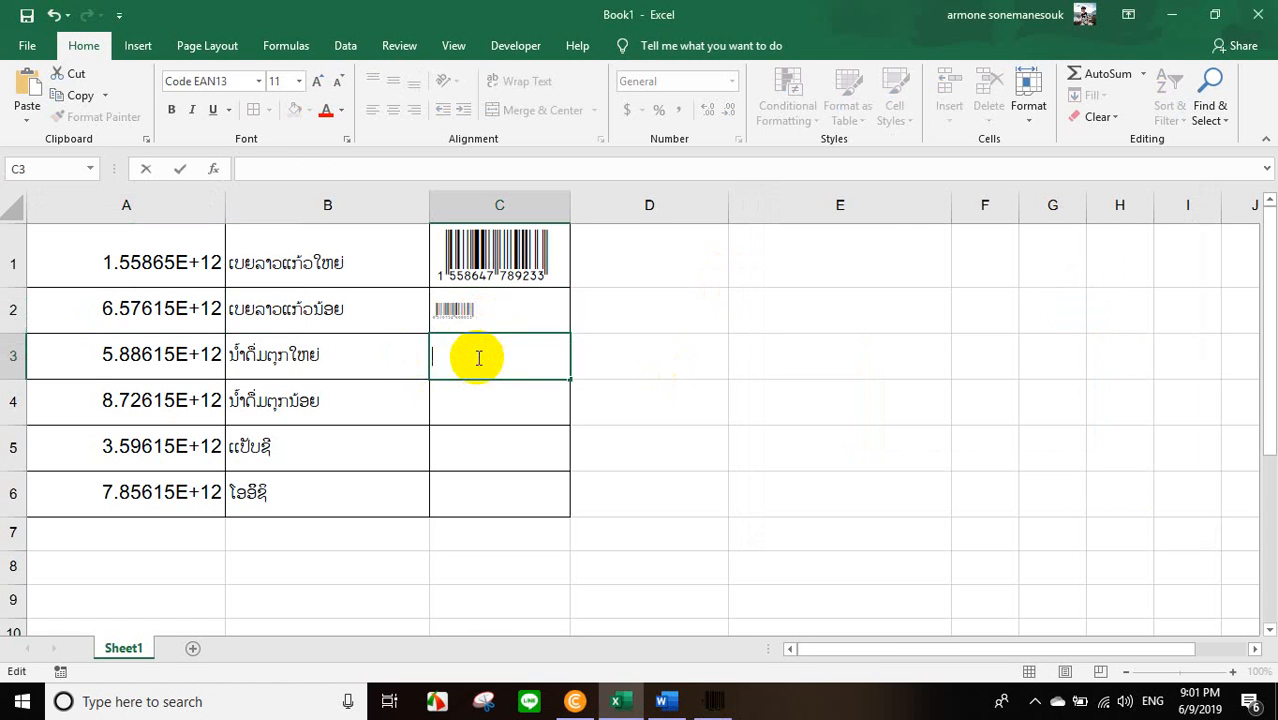
double_click(190, 358)
drag(78, 360, 238, 363)
key(ctrl+c)
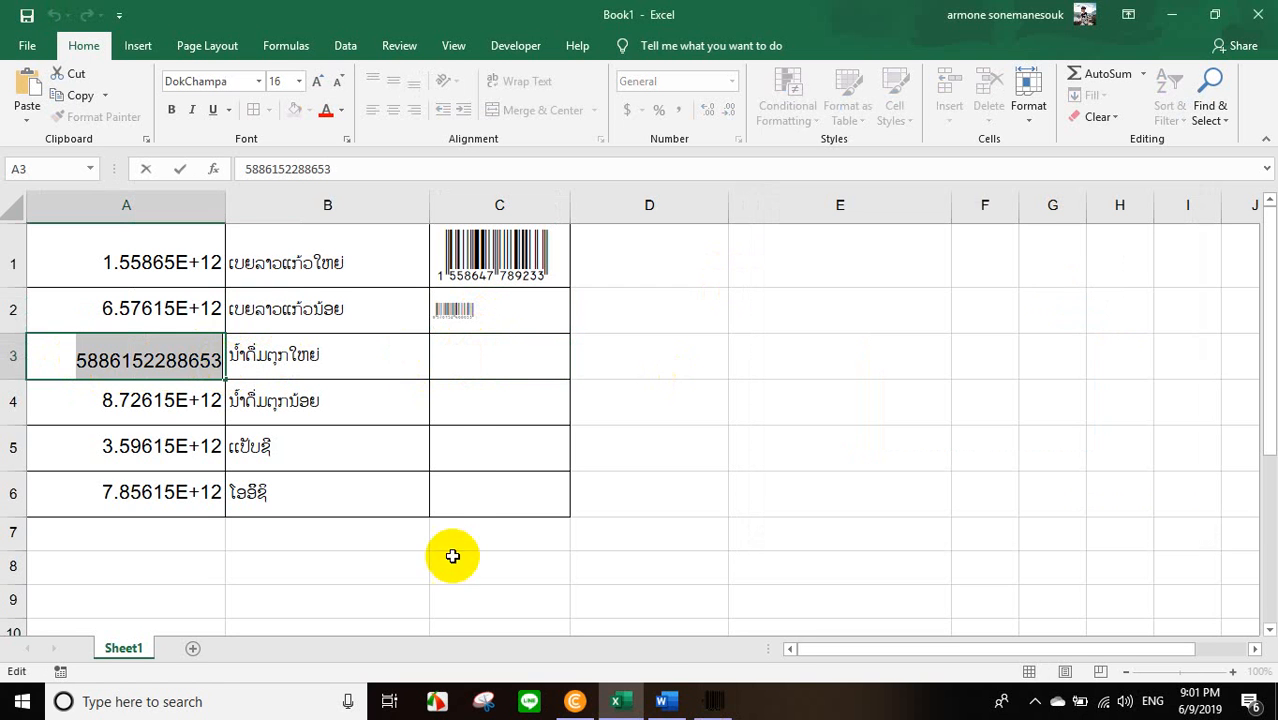
click(713, 701)
drag(832, 267, 717, 275)
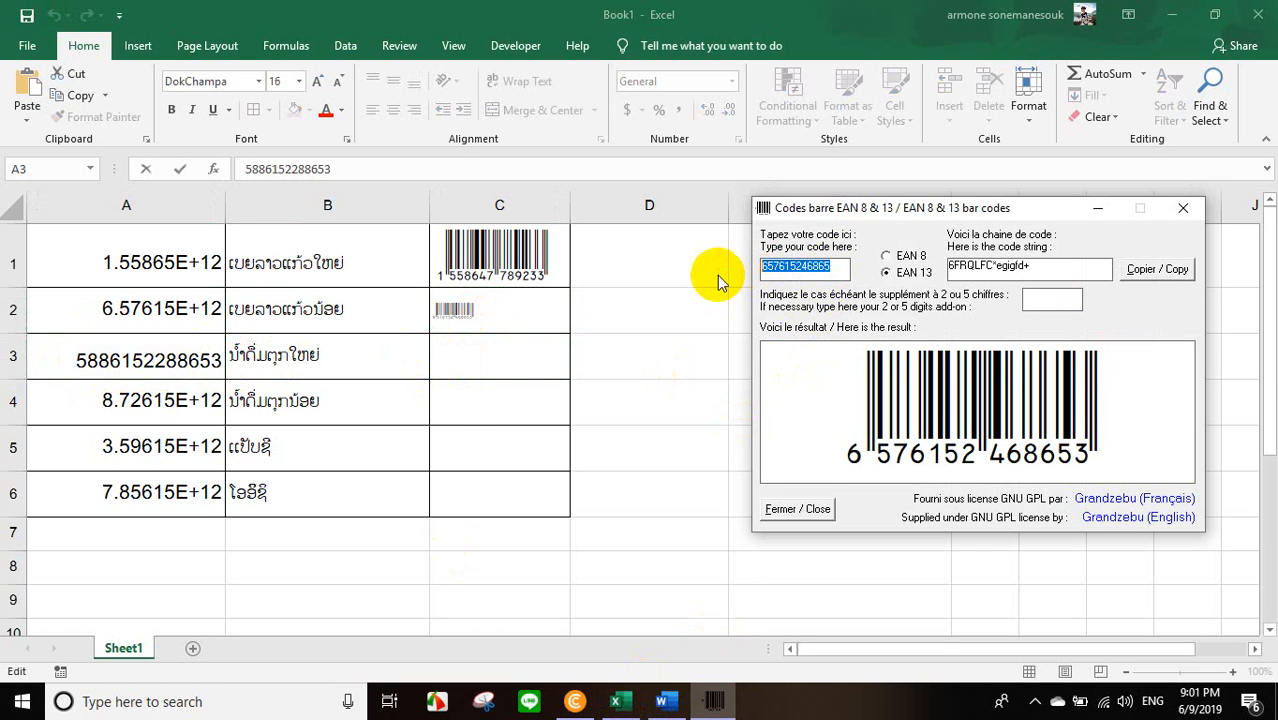
key(ctrl+v)
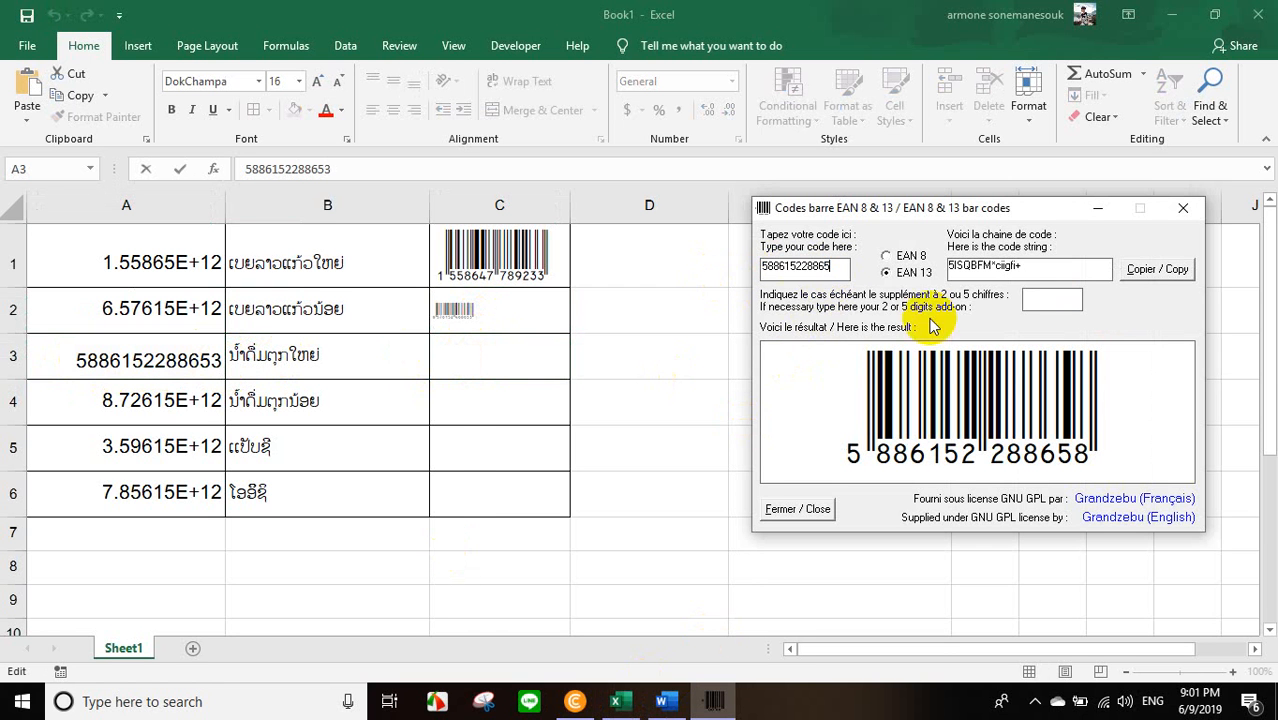
click(1156, 272)
click(456, 360)
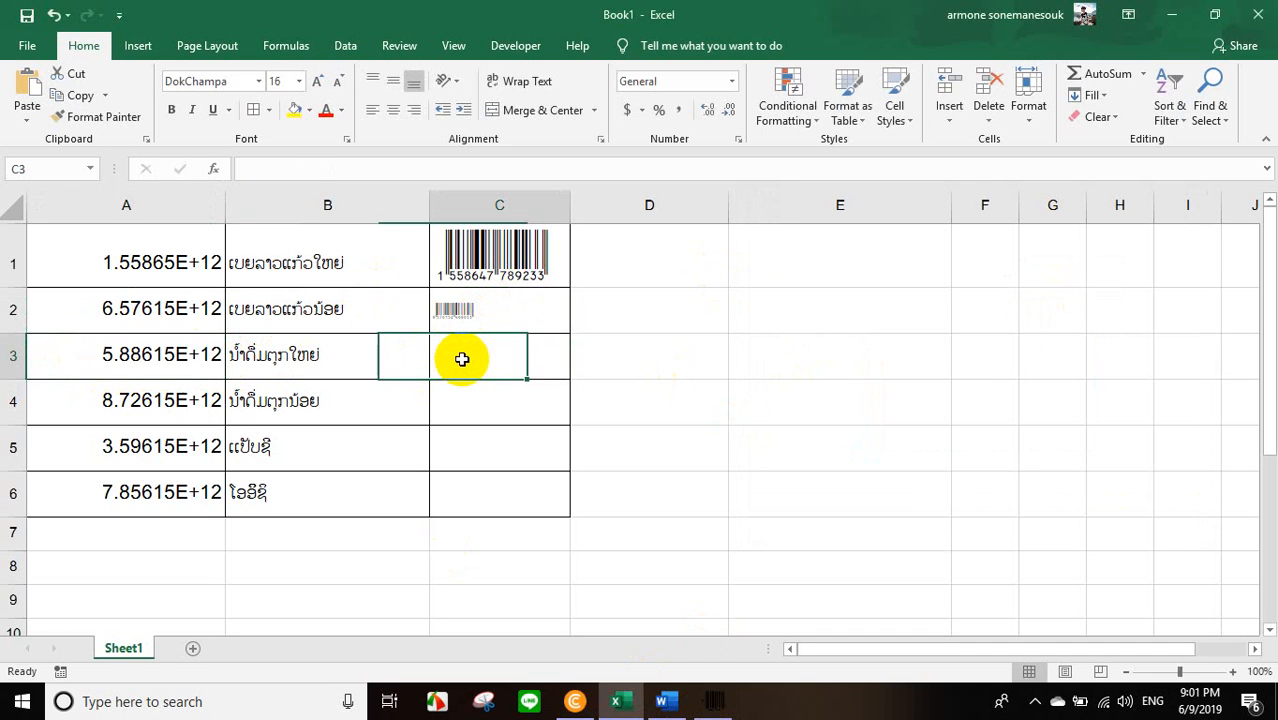
double_click(463, 360)
key(ctrl+v)
double_click(170, 357)
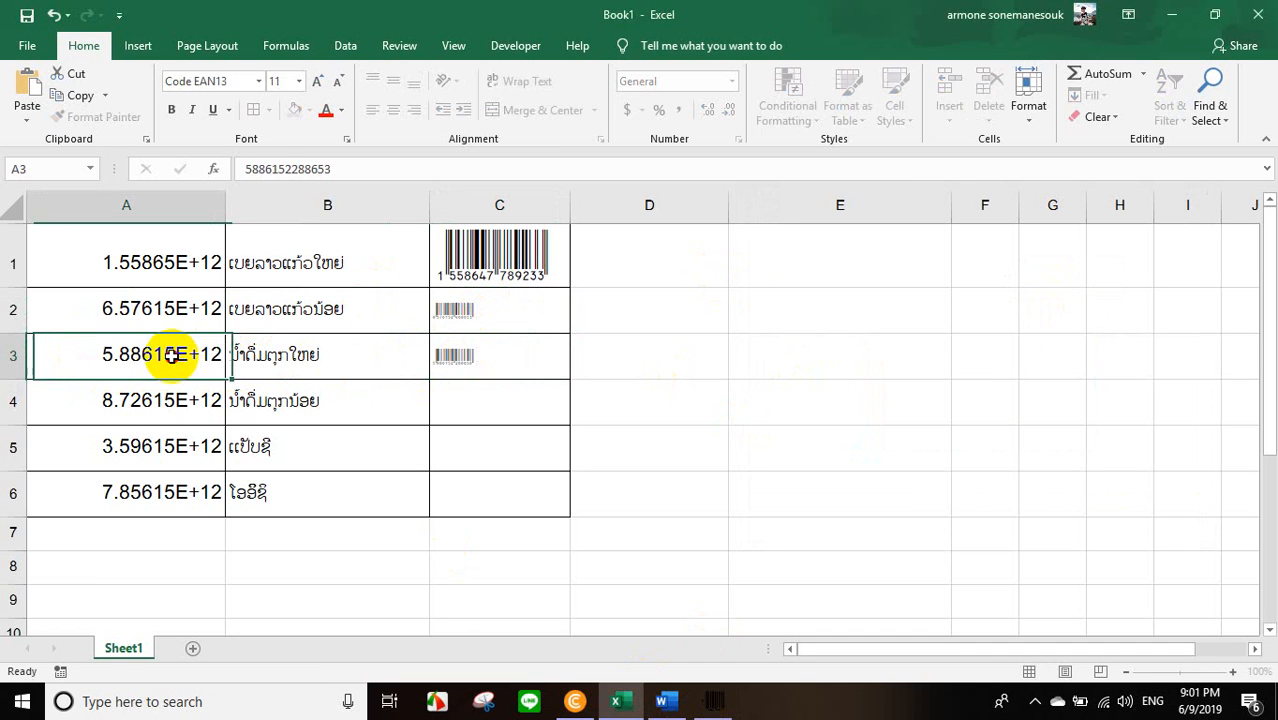
double_click(150, 400)
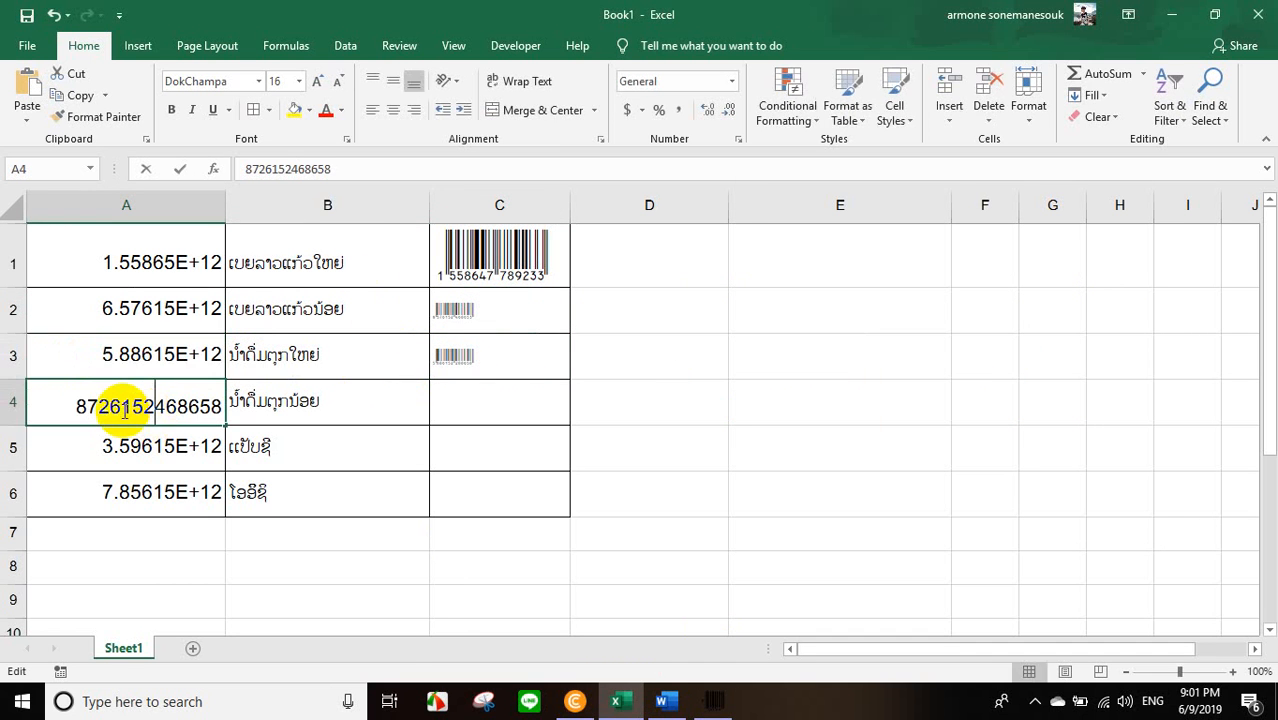
drag(58, 405, 262, 415)
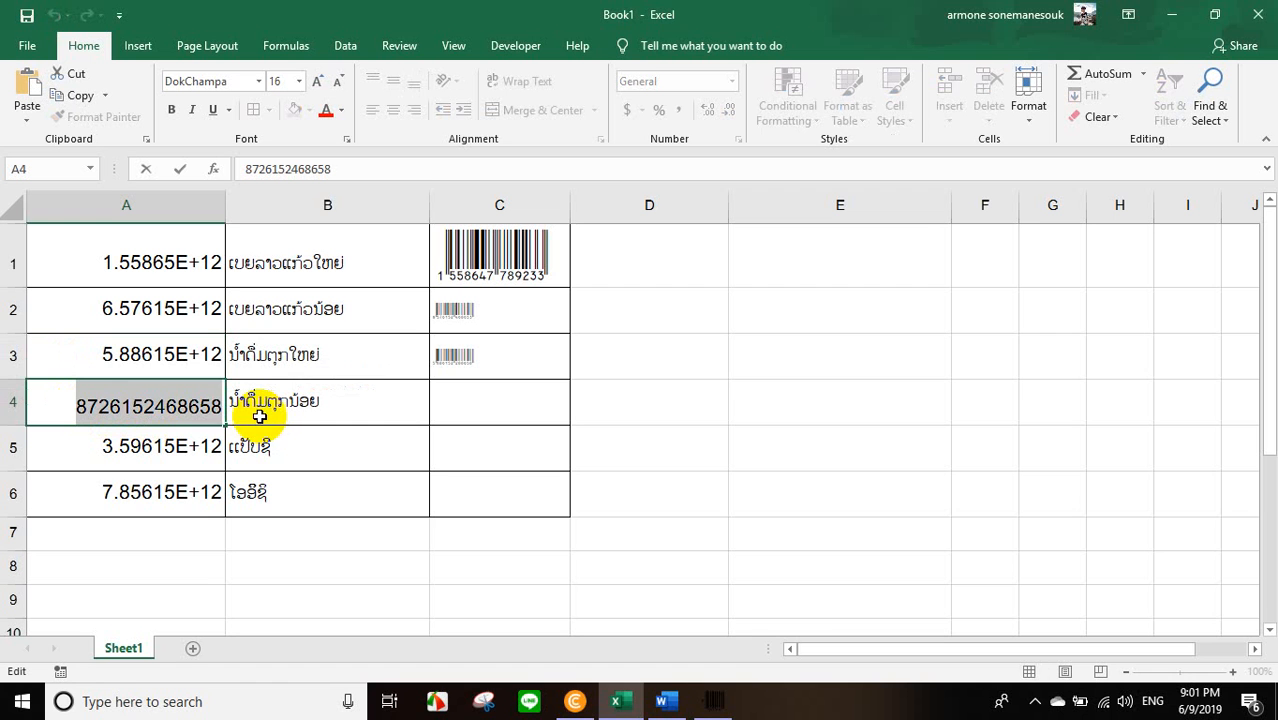
click(713, 700)
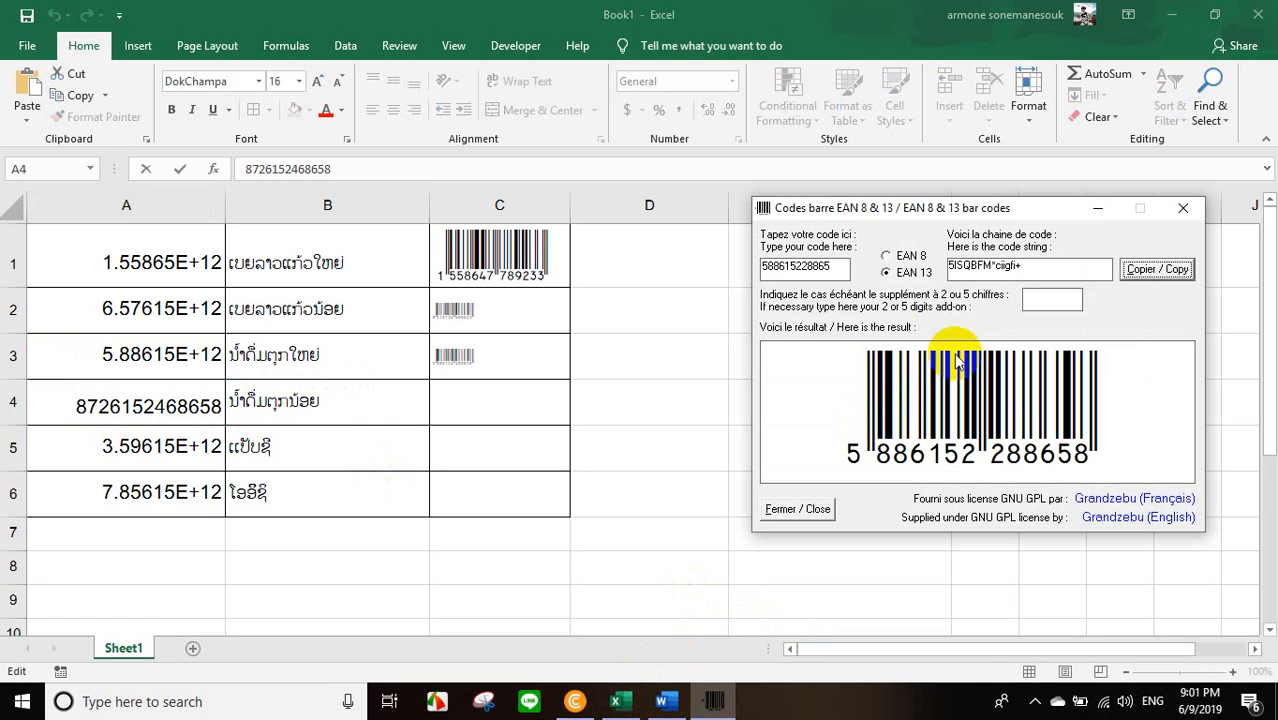
double_click(832, 266)
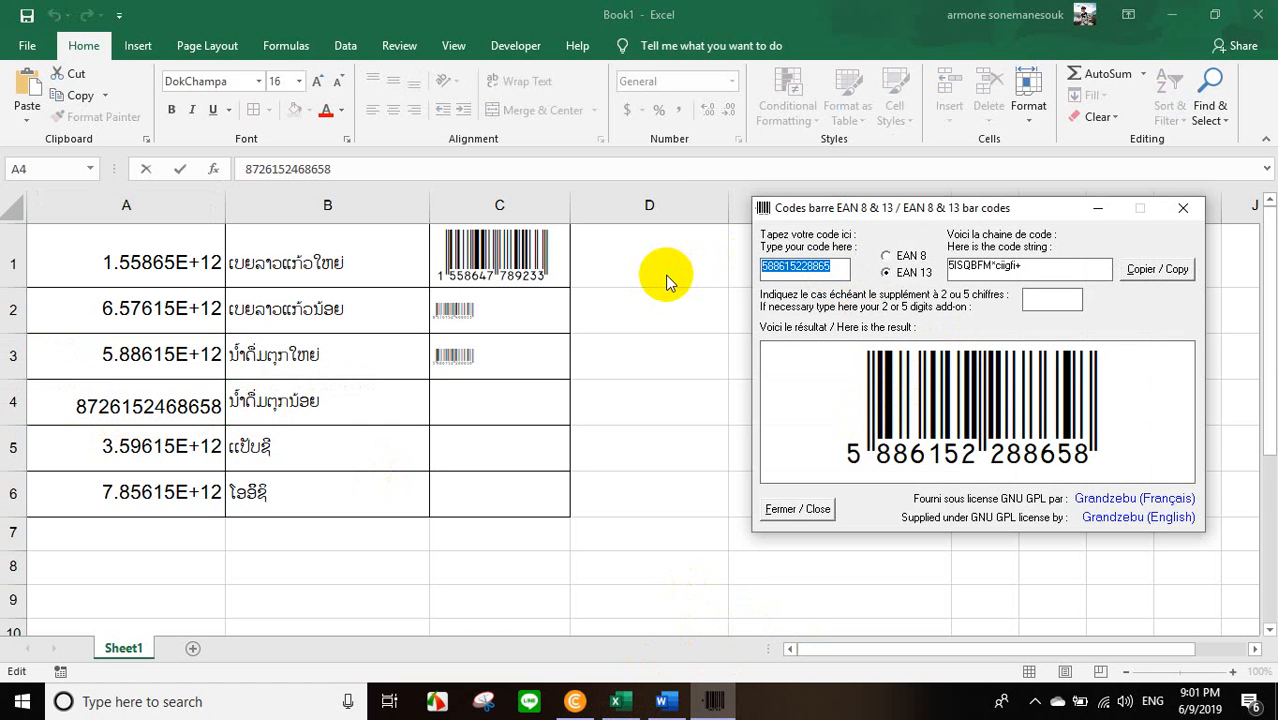
key(ctrl+v)
Copy the generated code string 8HMGLPC*egigfa+ and paste it into cell C4 in Excel.
click(1147, 271)
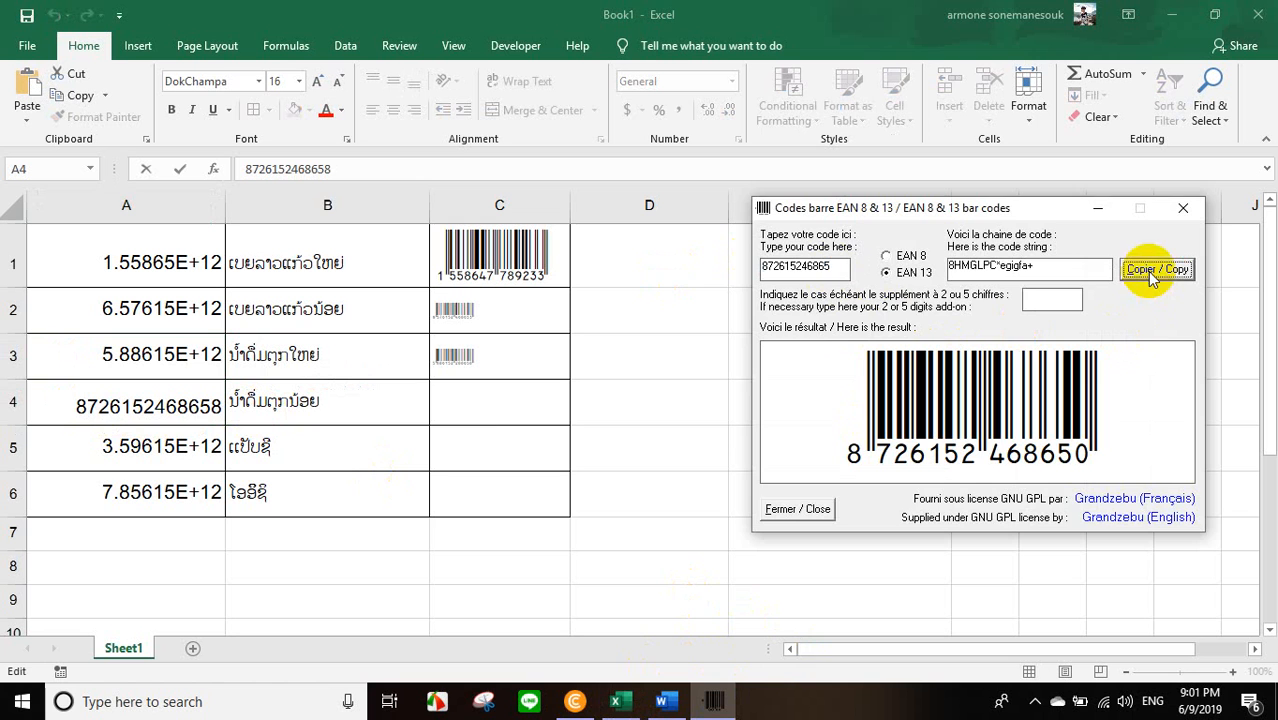
click(475, 401)
double_click(477, 403)
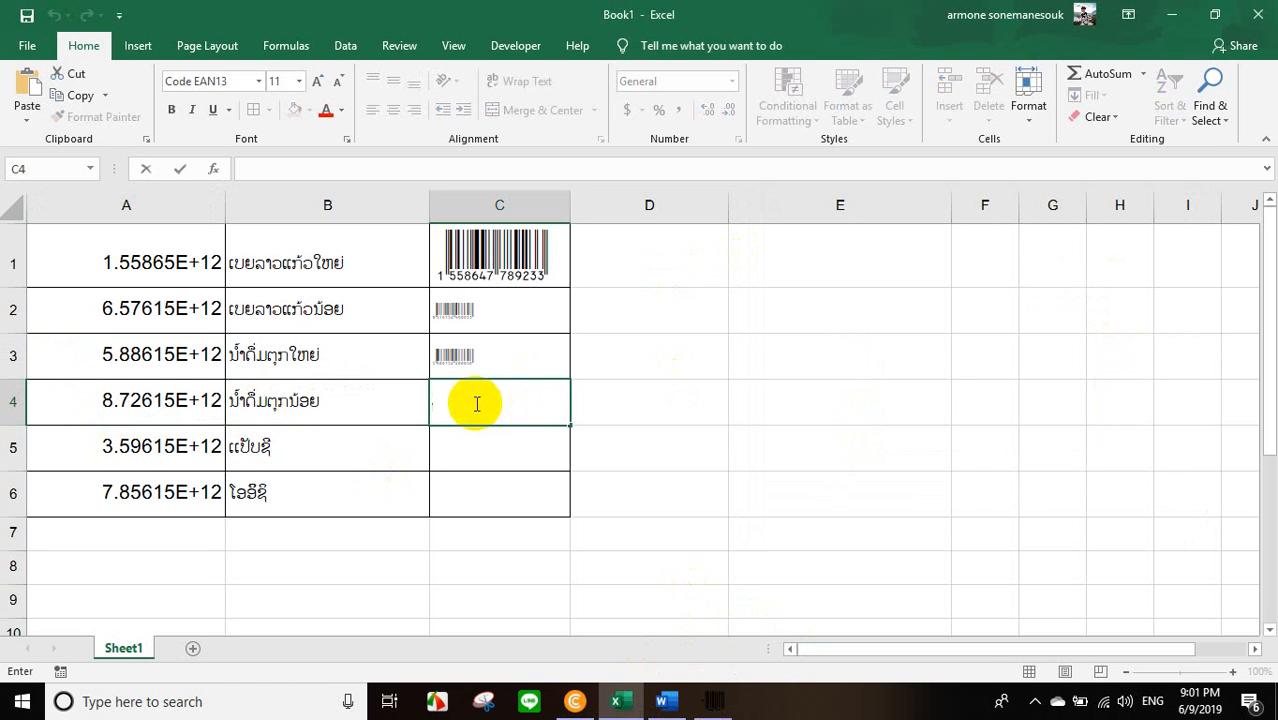
click(210, 450)
double_click(215, 450)
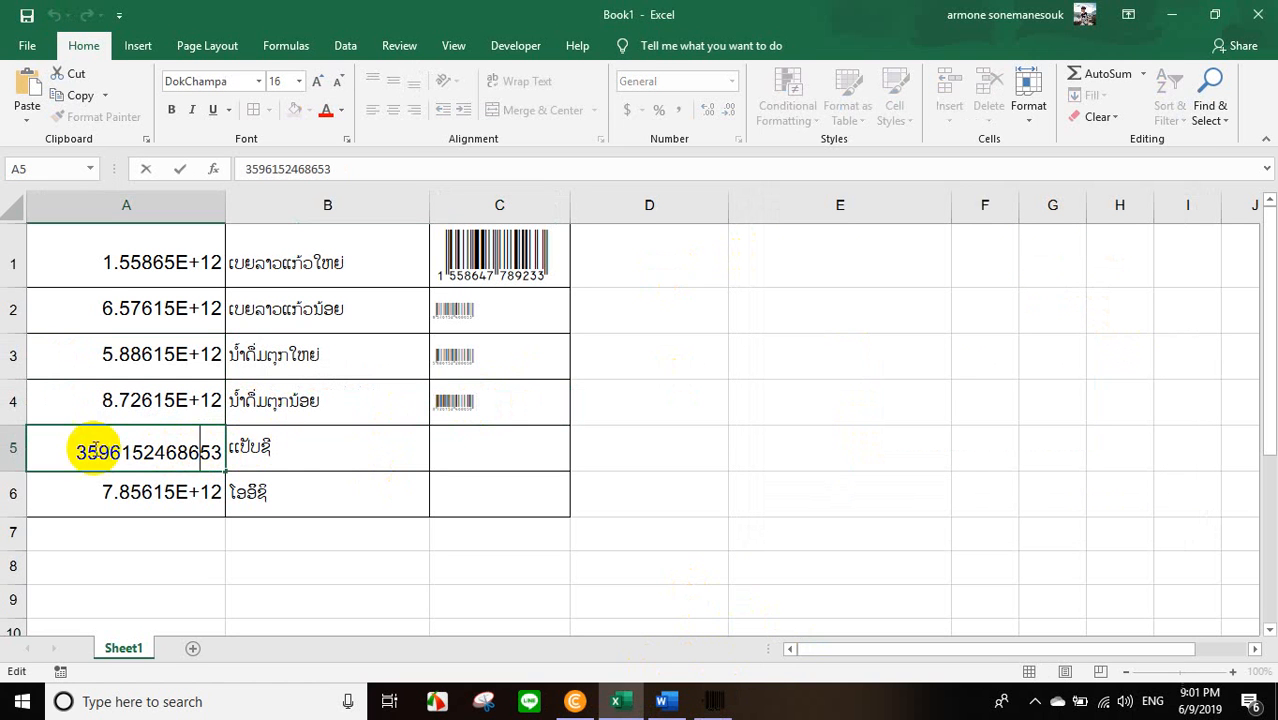
drag(72, 446, 281, 448)
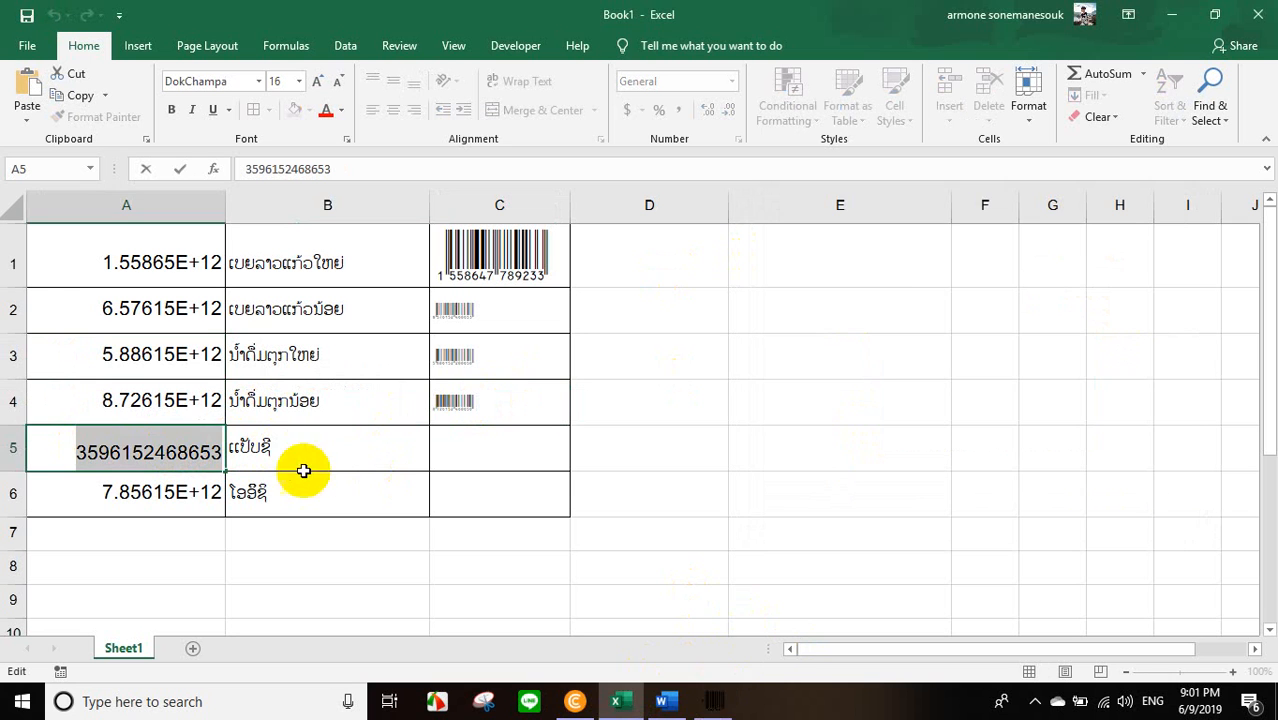
click(716, 699)
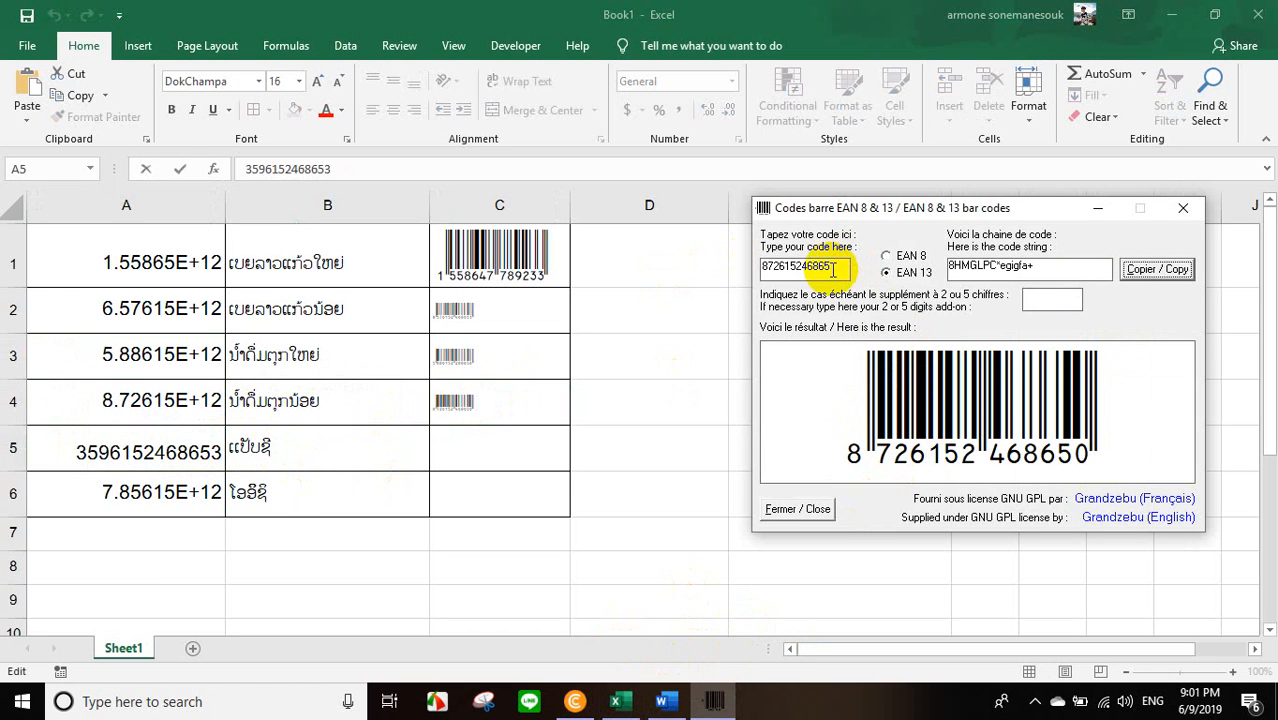
drag(833, 268, 738, 266)
key(ctrl+v)
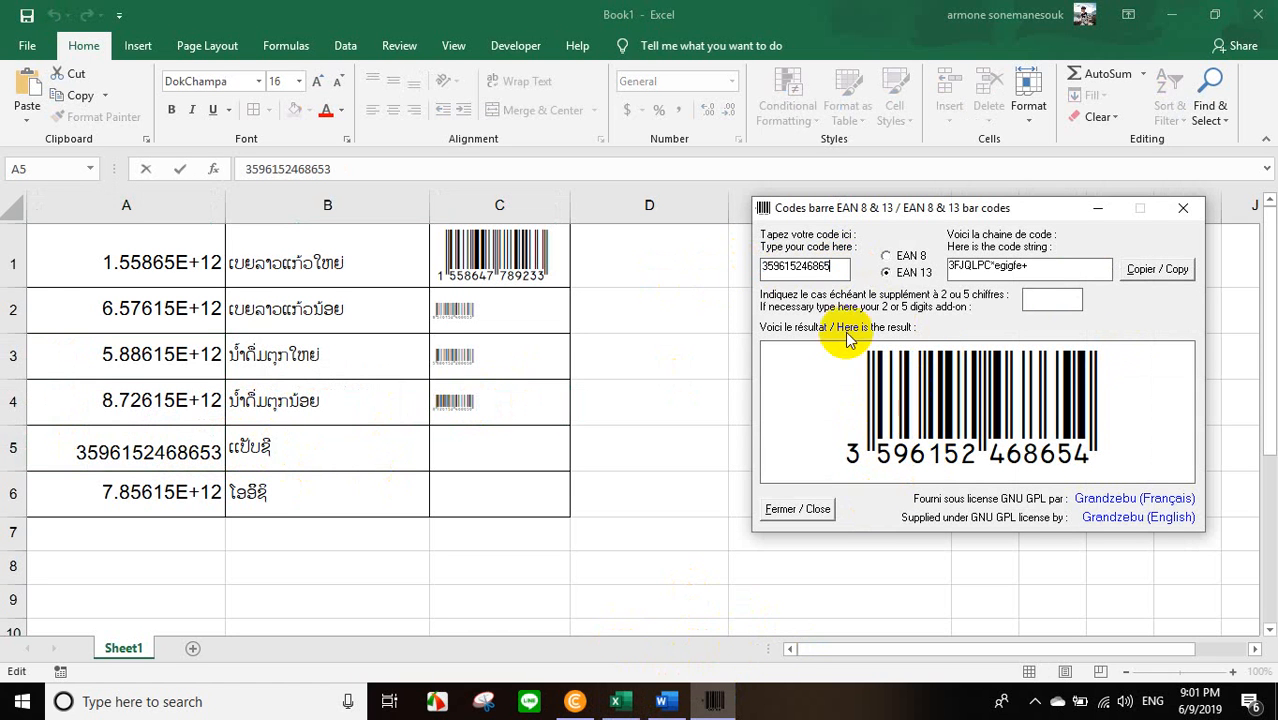
click(1135, 267)
click(456, 449)
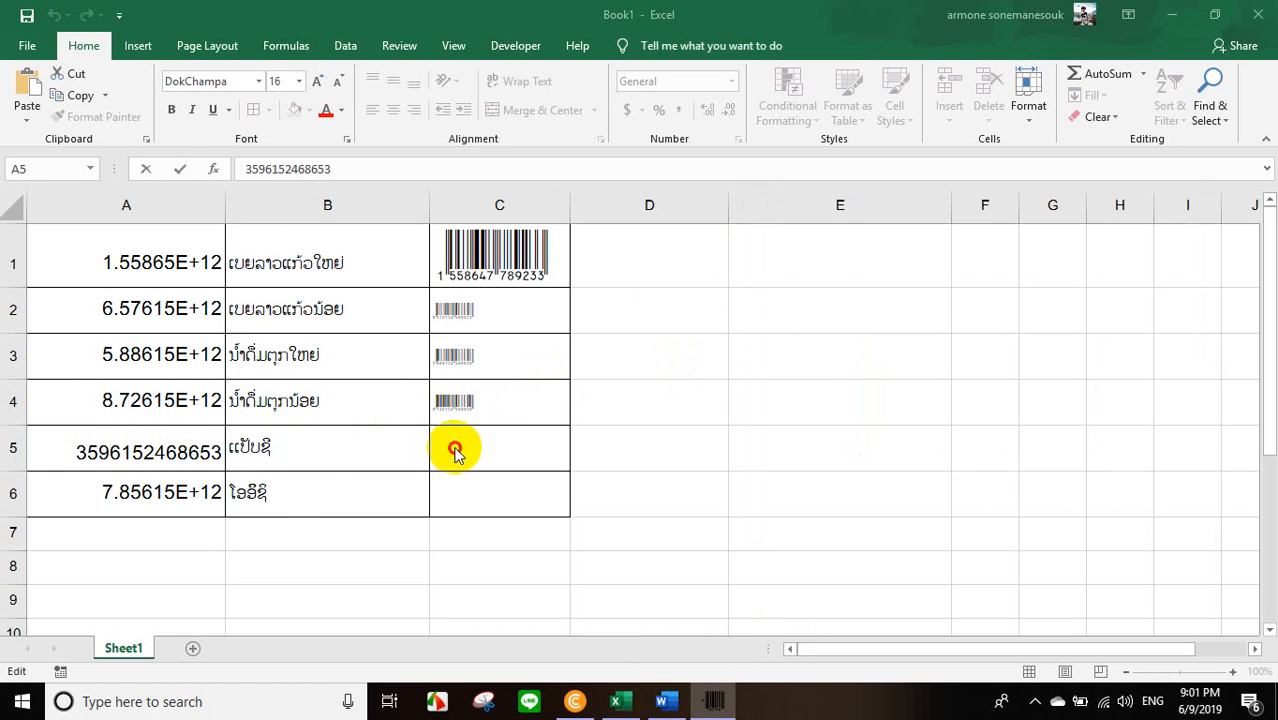
double_click(456, 448)
key(ctrl+v)
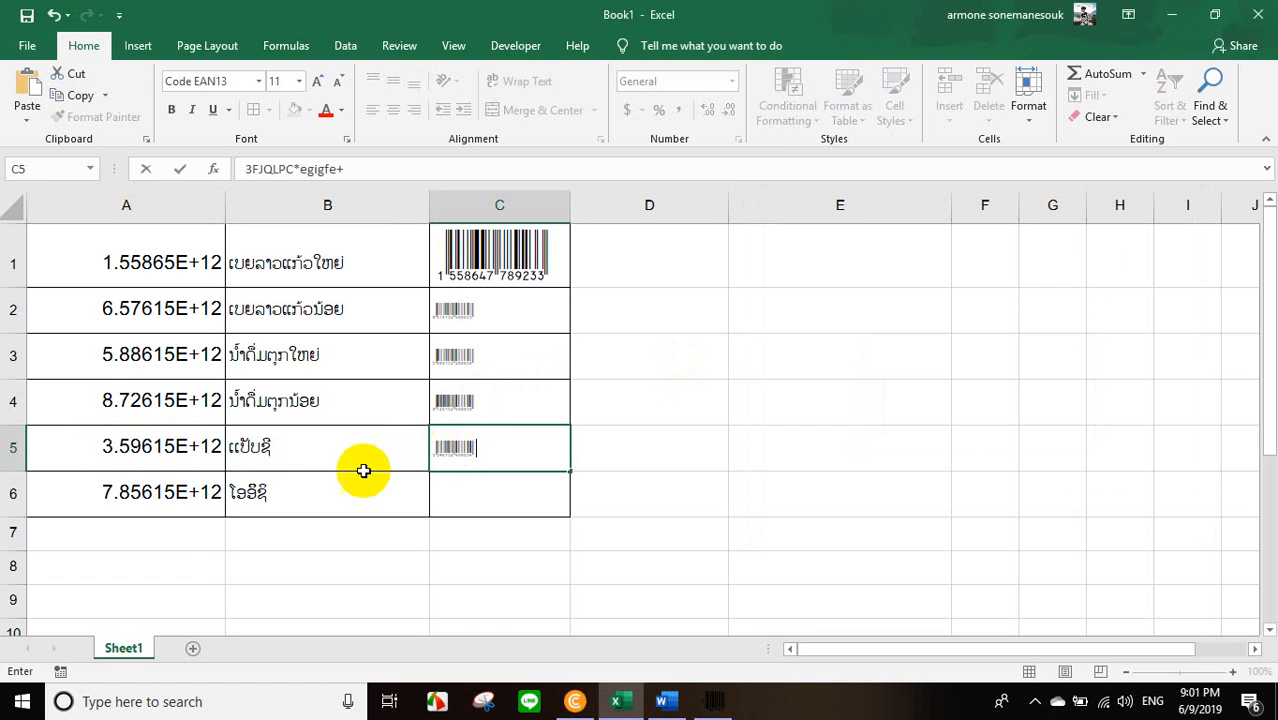
double_click(168, 497)
drag(68, 497, 299, 495)
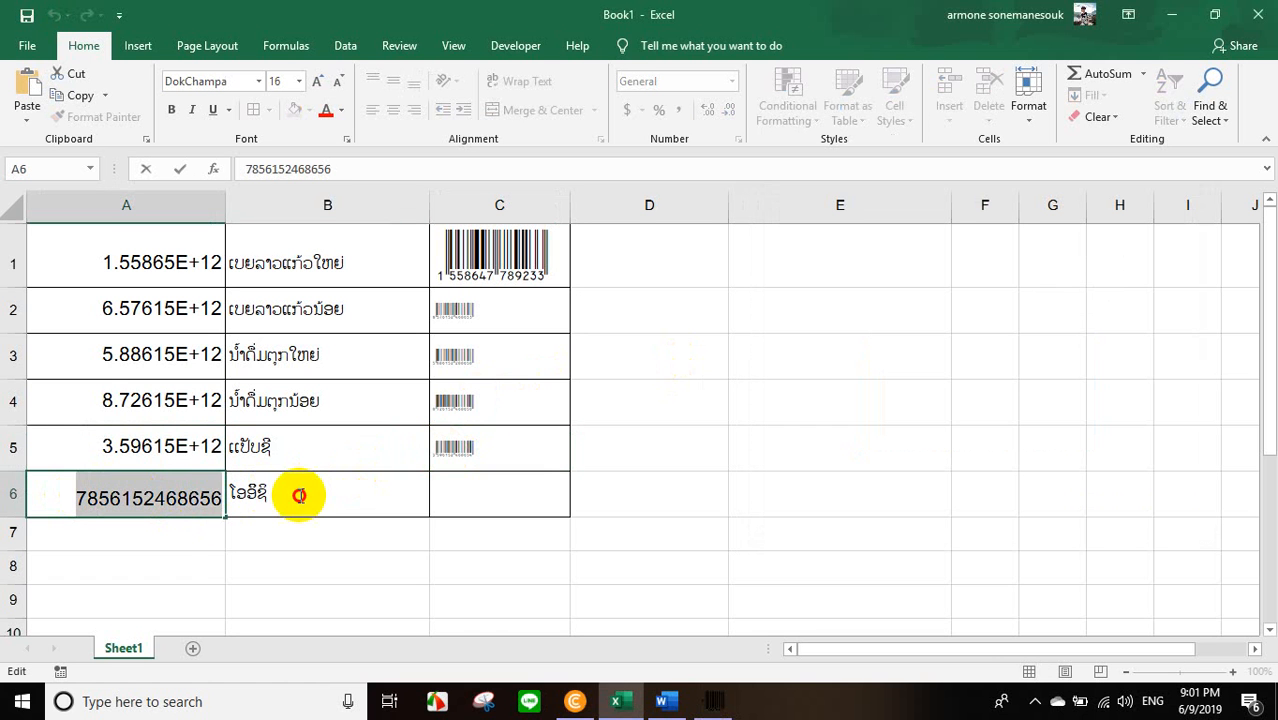
click(714, 701)
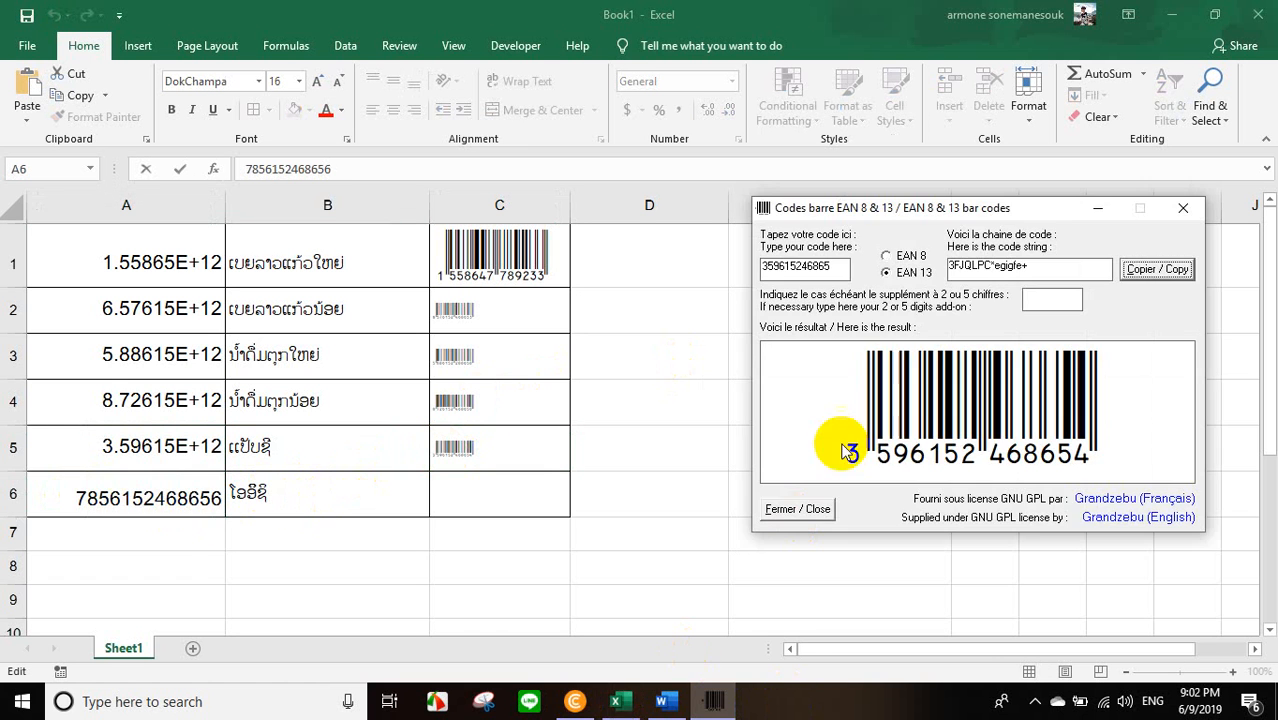
drag(841, 271, 679, 271)
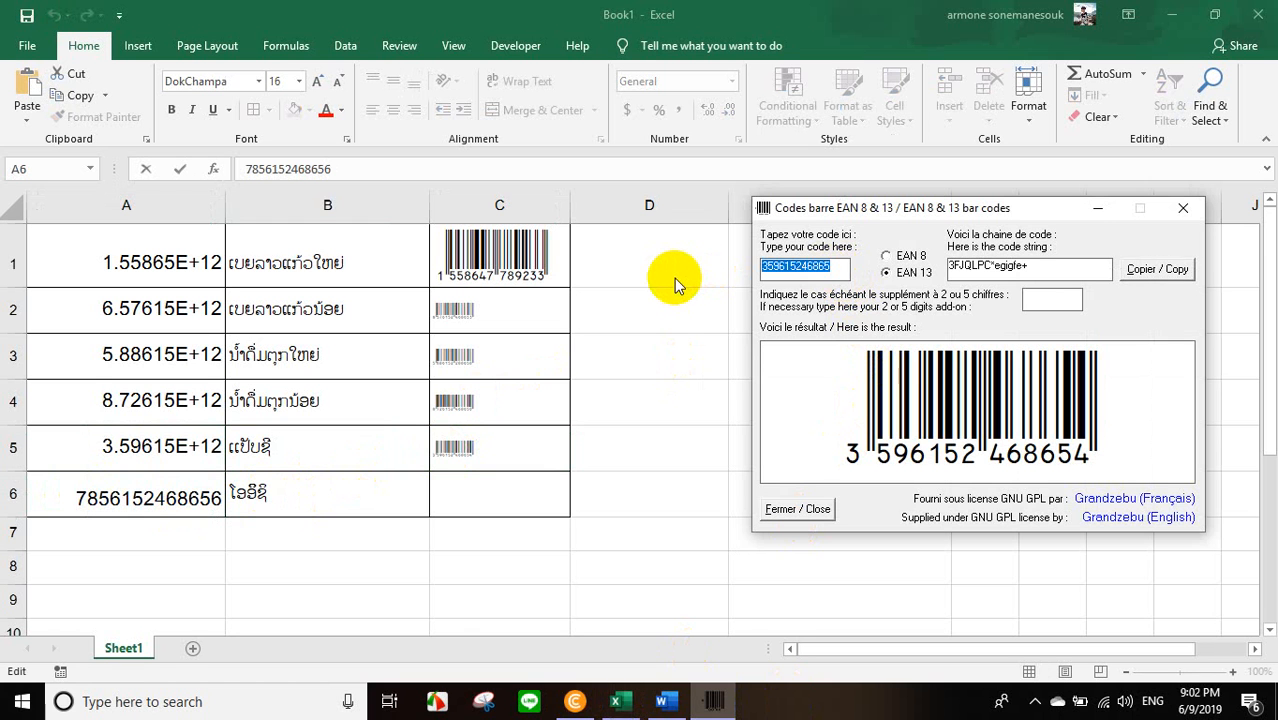
key(ctrl+v)
click(1157, 269)
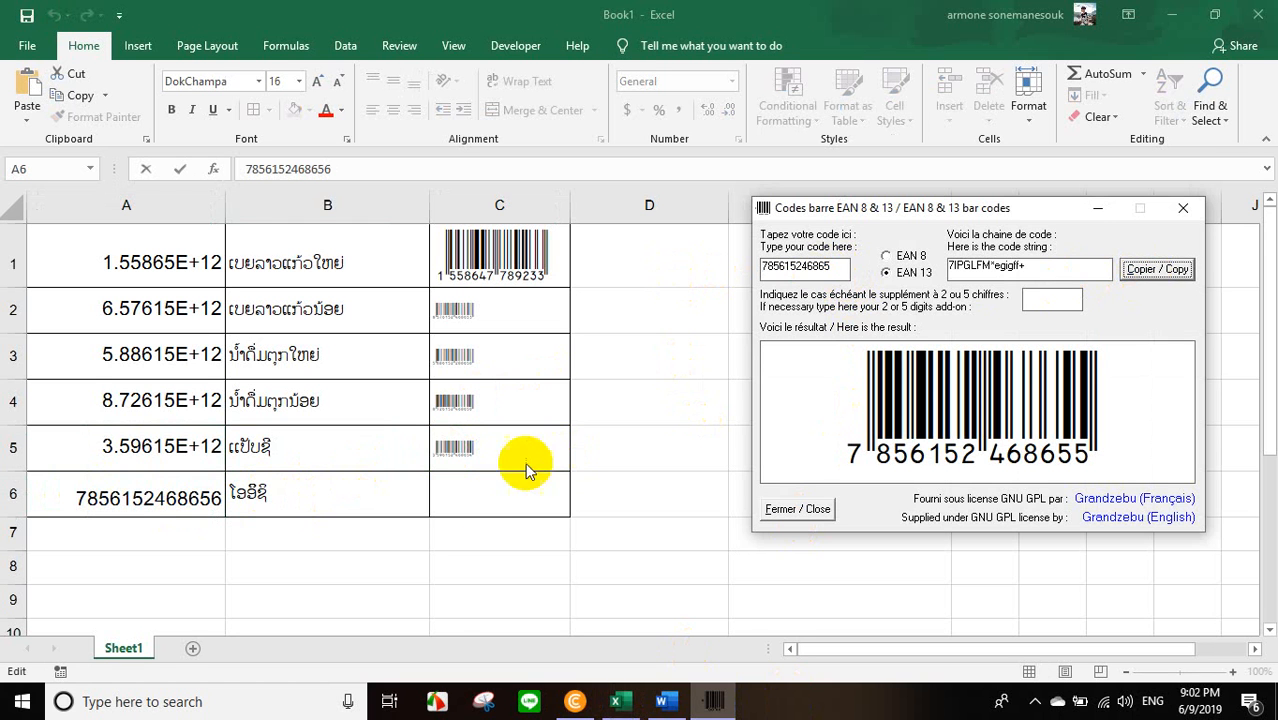
click(485, 508)
double_click(485, 497)
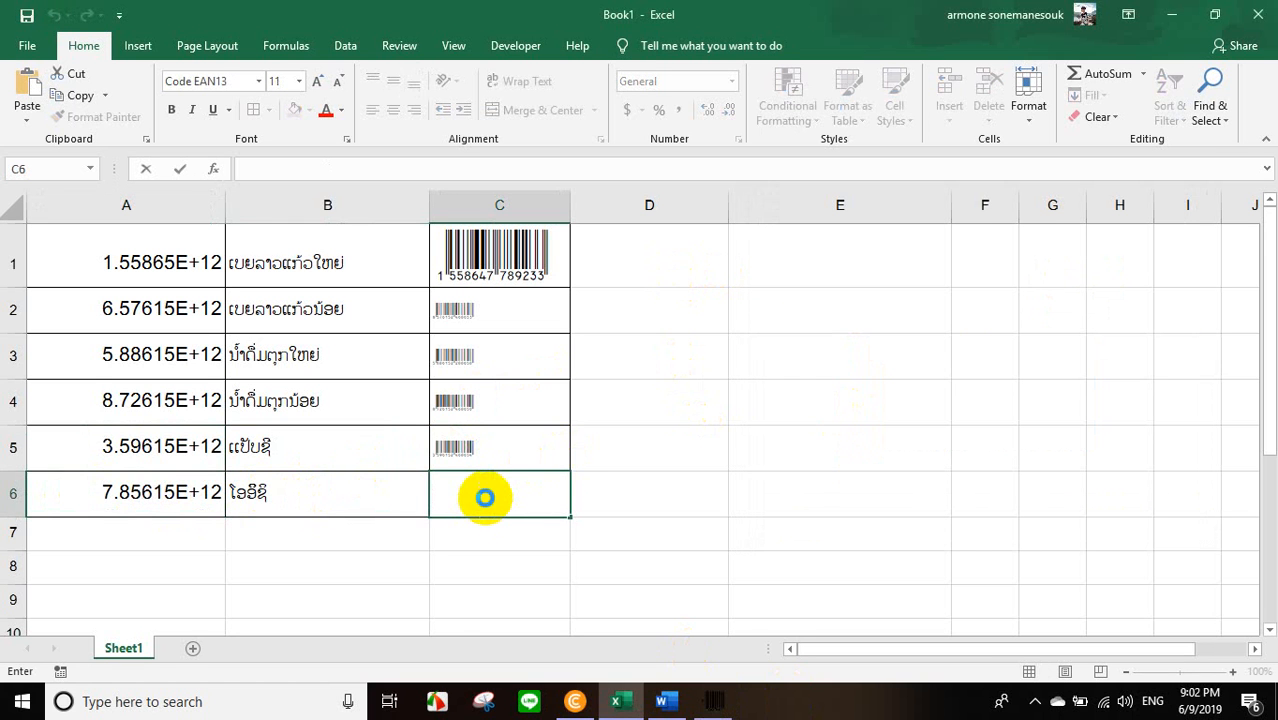
key(ctrl+v)
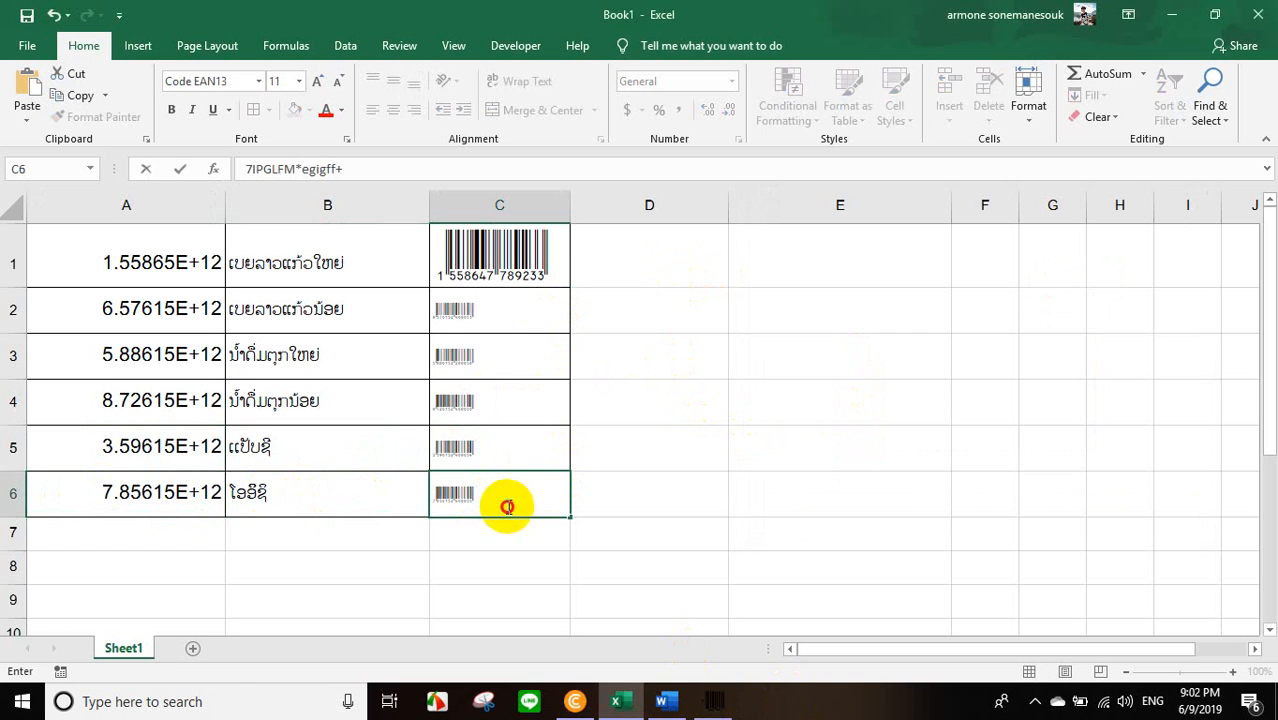
Set the font size of the barcode cells C1 through C6 to 36 and deselect them.
click(511, 306)
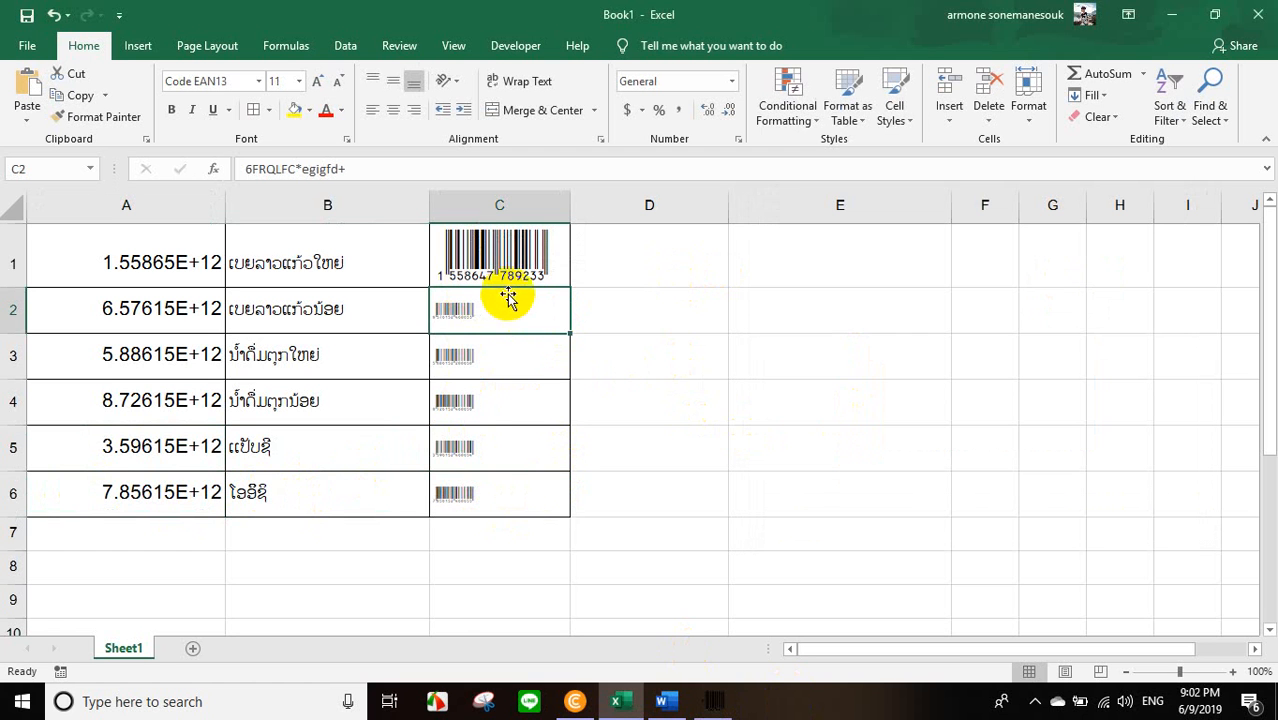
drag(465, 246, 462, 491)
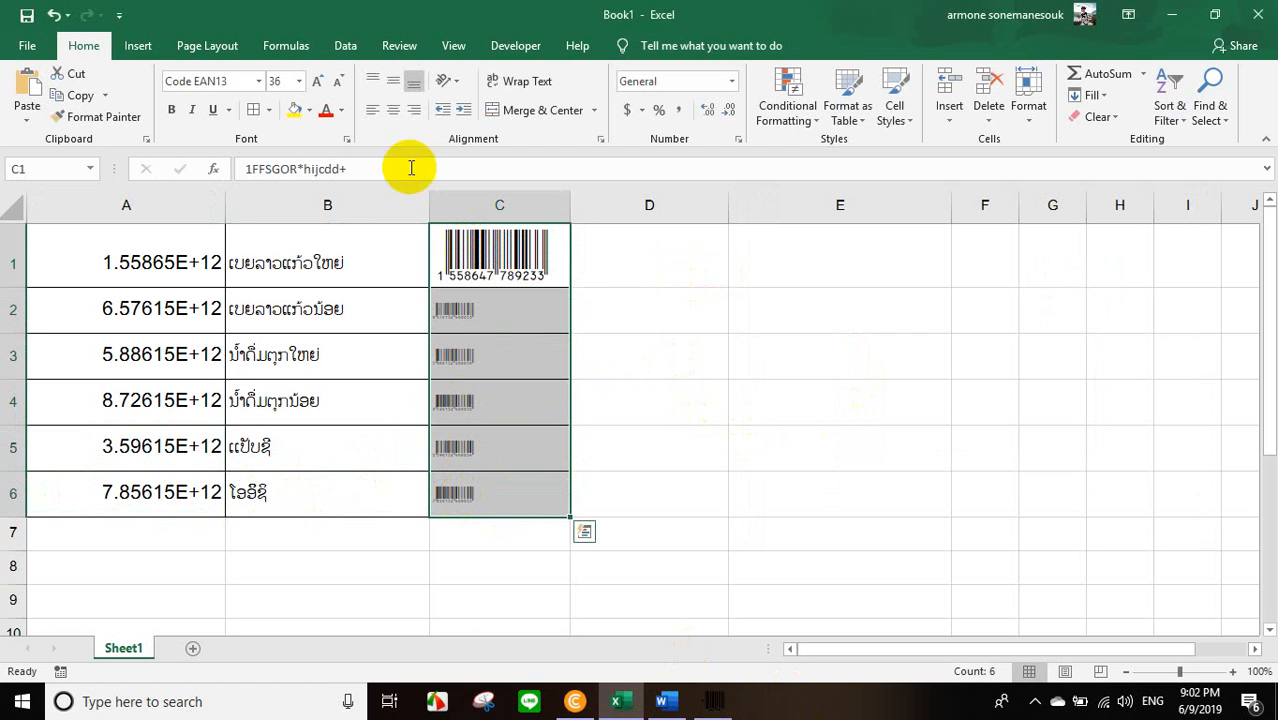
click(300, 82)
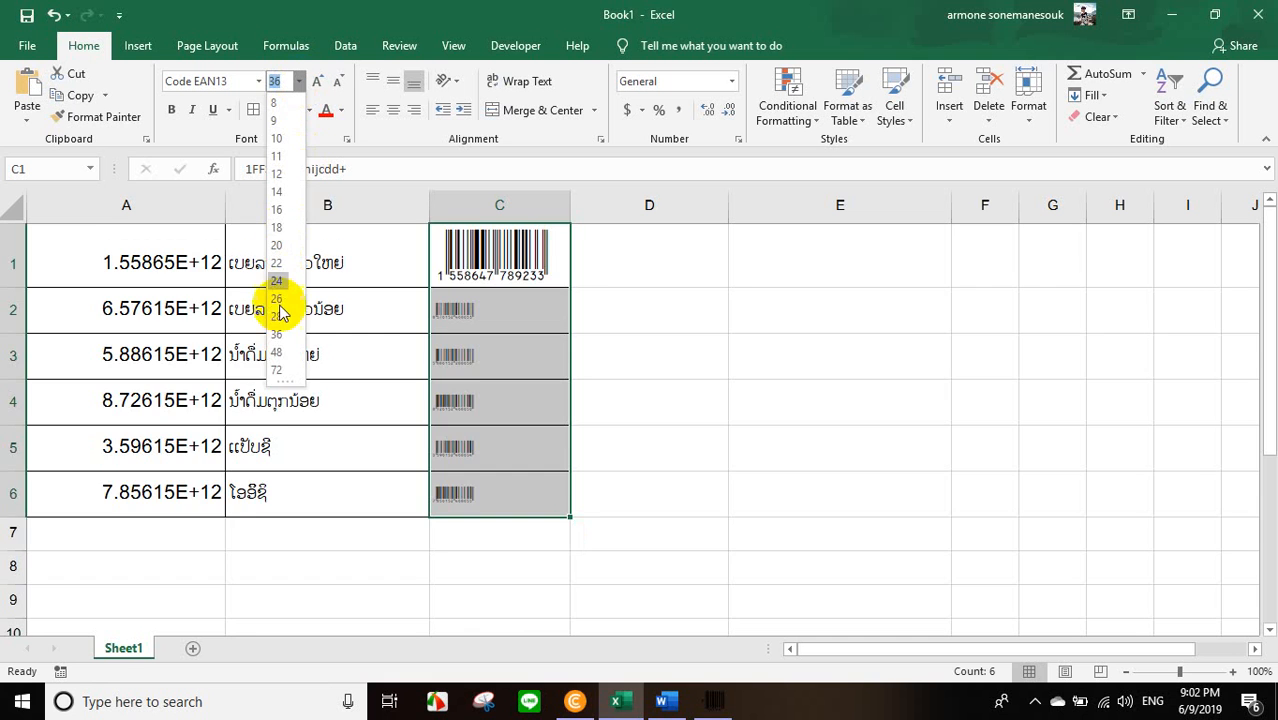
click(278, 336)
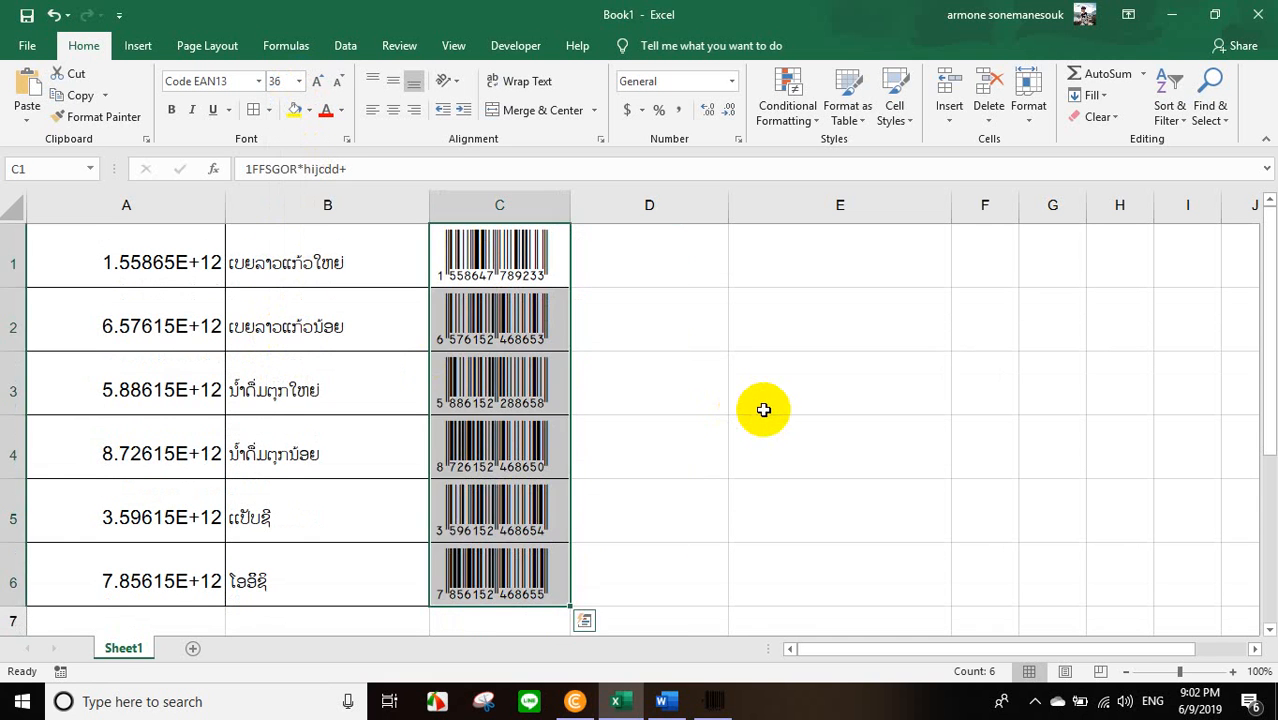
click(762, 406)
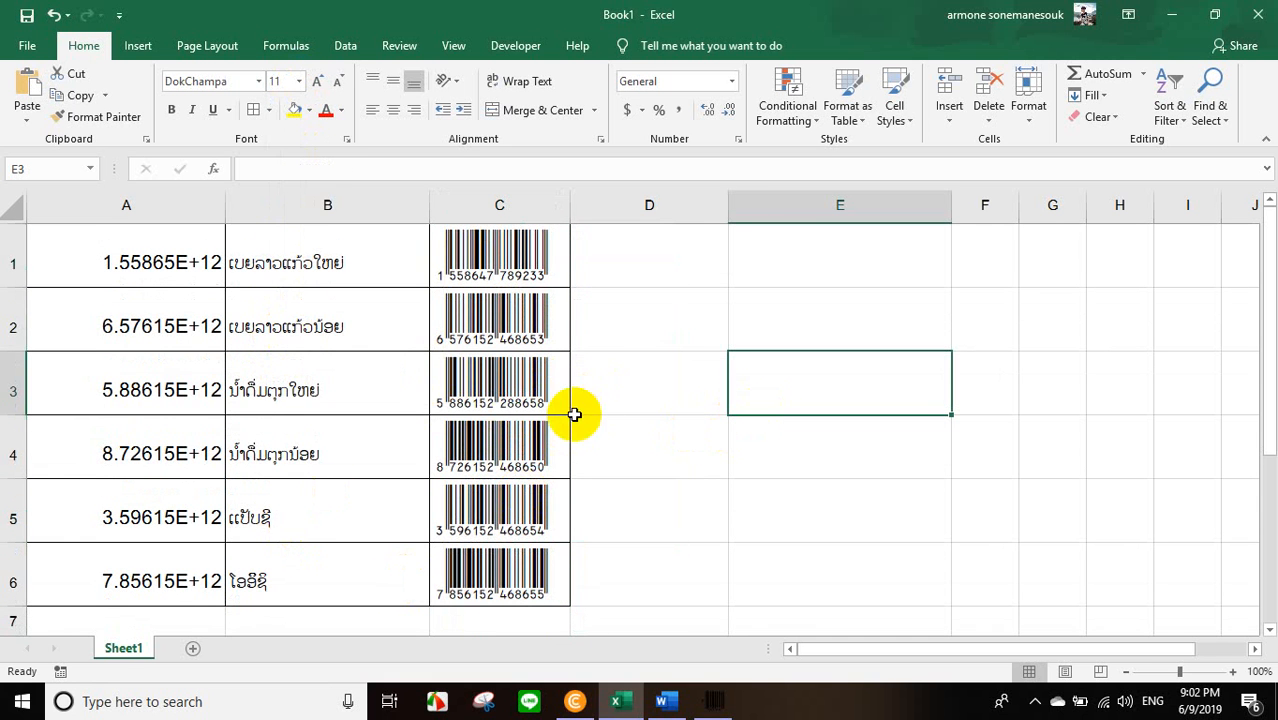
Review the finished barcode table and open its print preview.
scroll(649, 356, down, 1)
scroll(649, 356, up, 1)
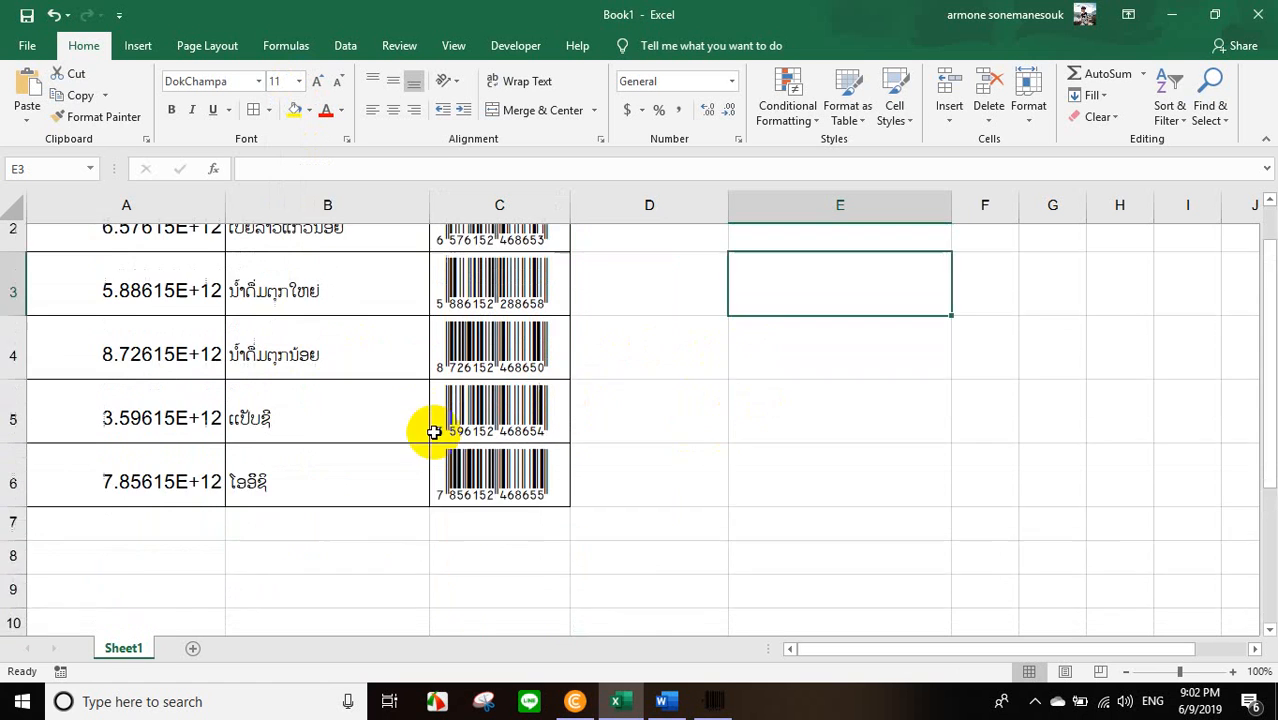
click(24, 52)
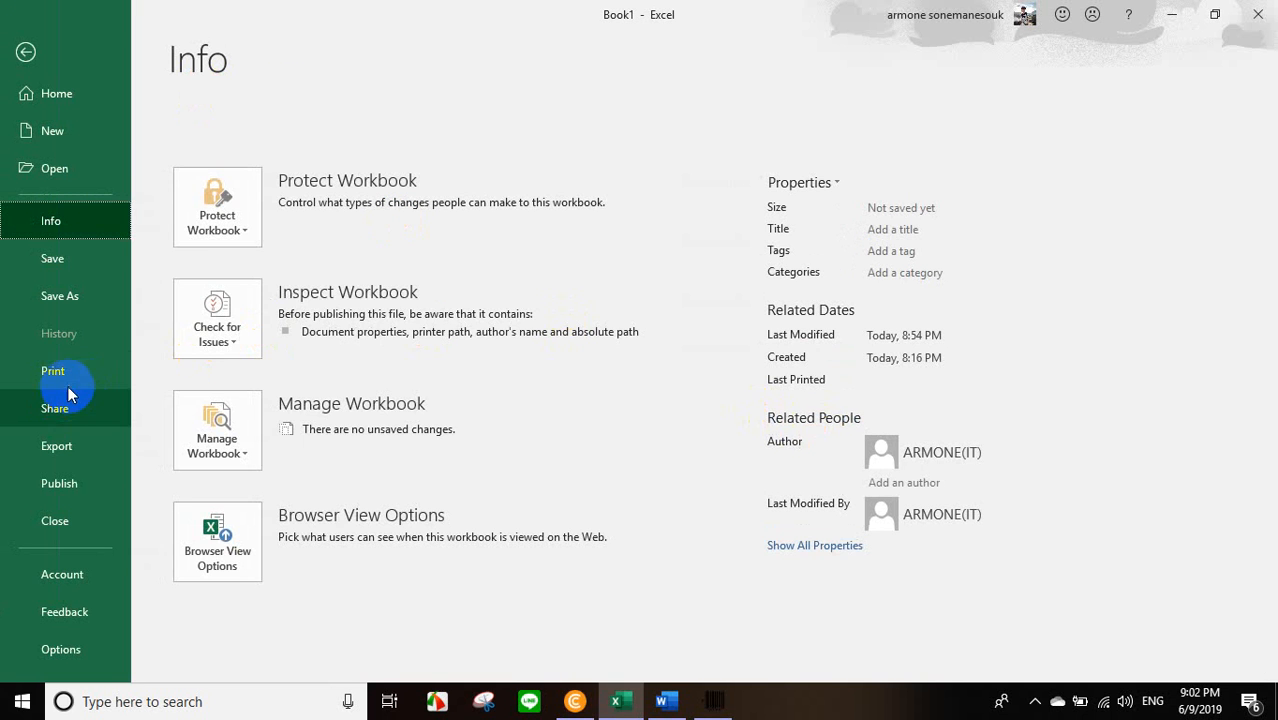
click(62, 373)
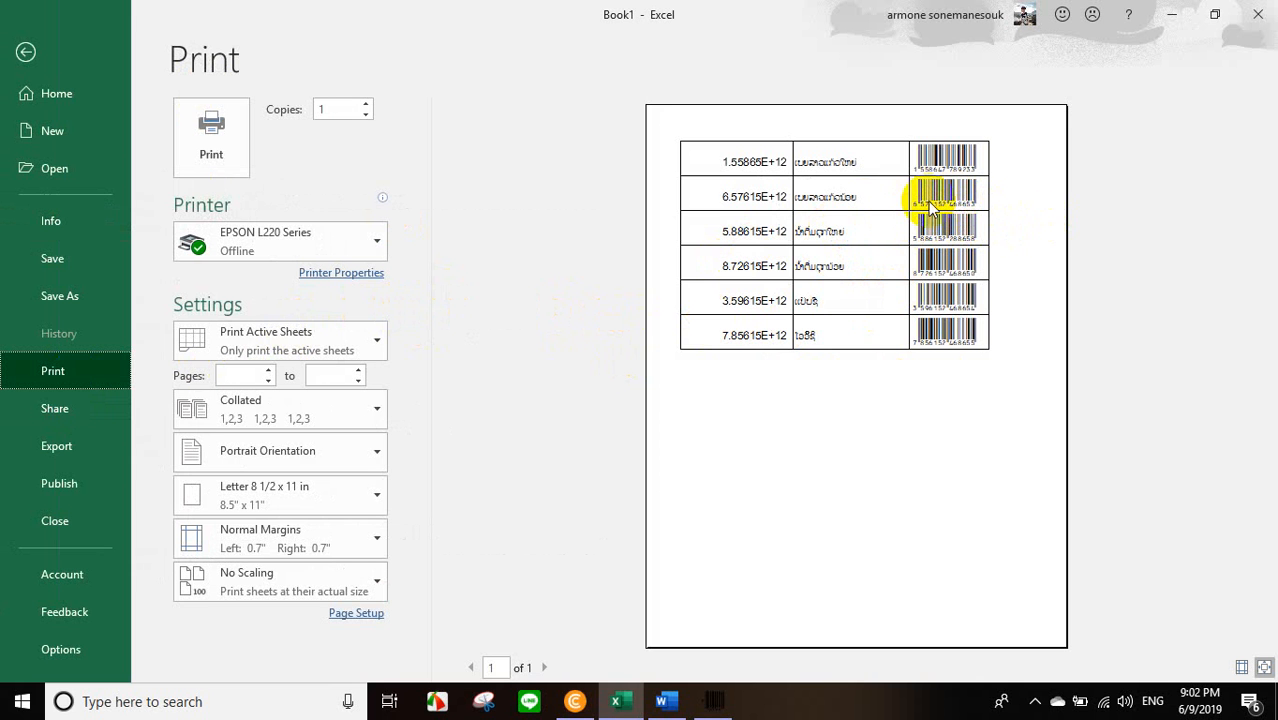
Restore the Excel window down to a smaller size over the desktop.
click(1215, 20)
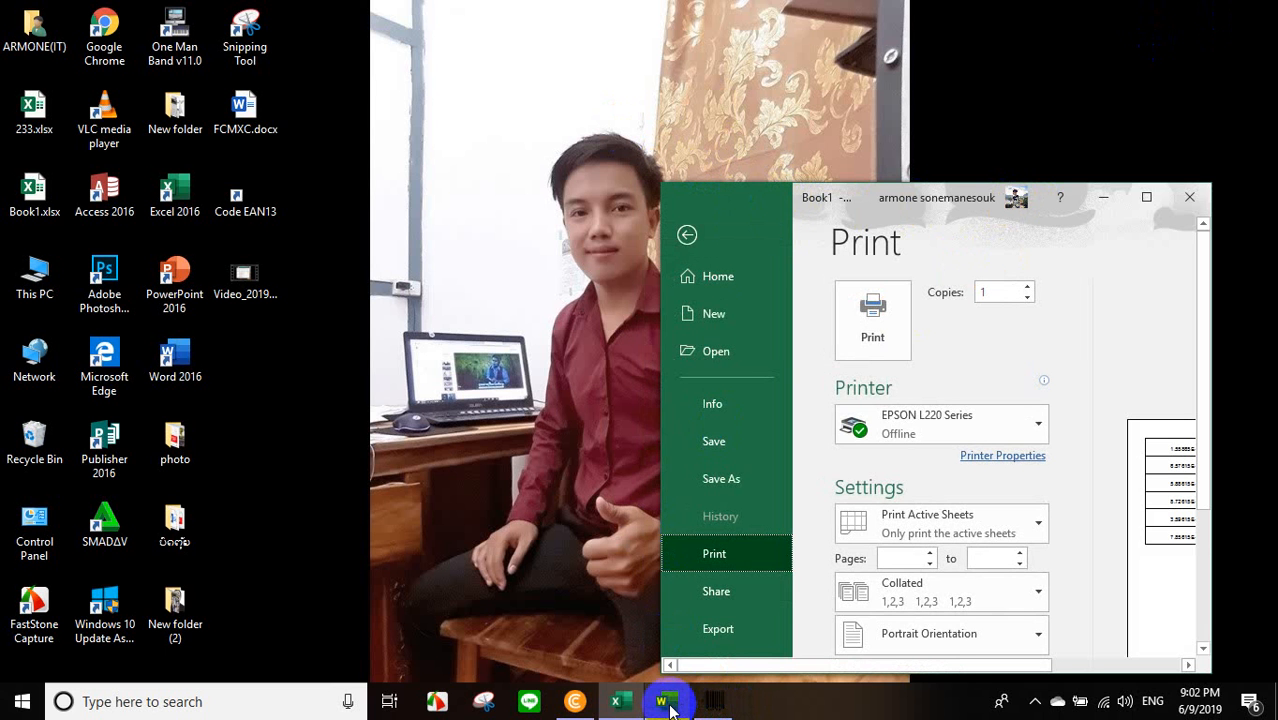
mouse_move(716, 708)
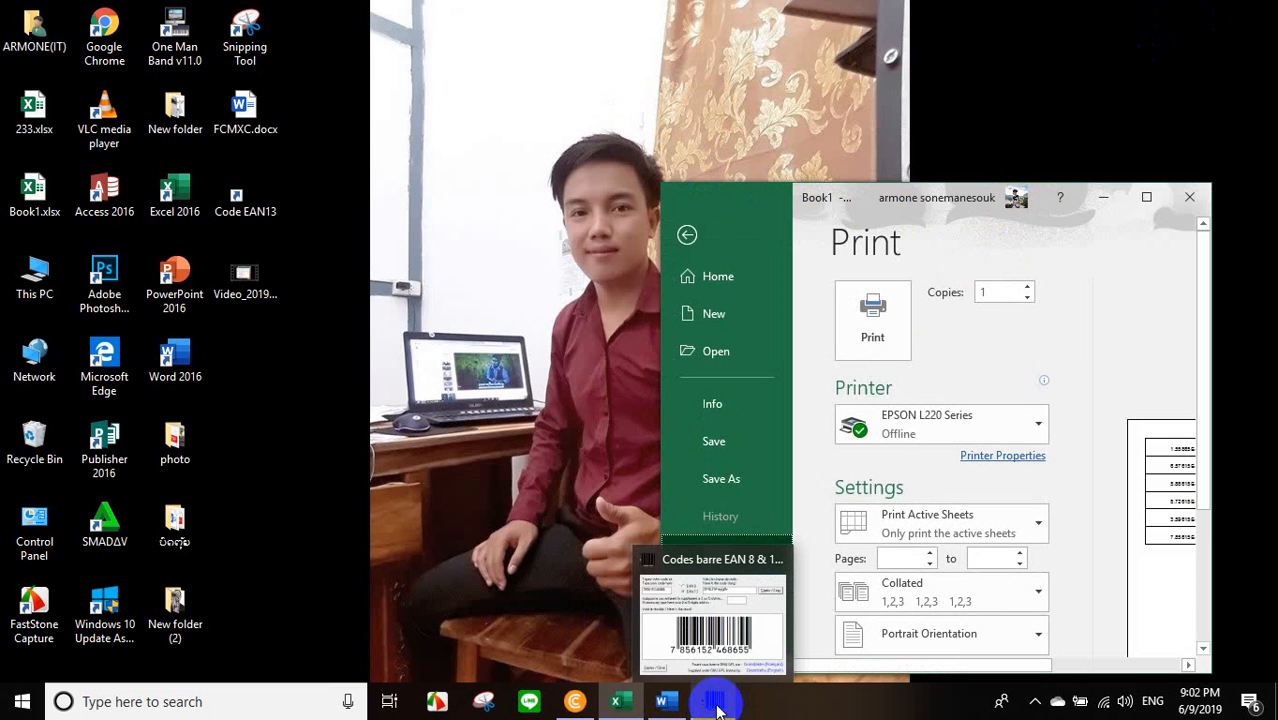
click(1044, 700)
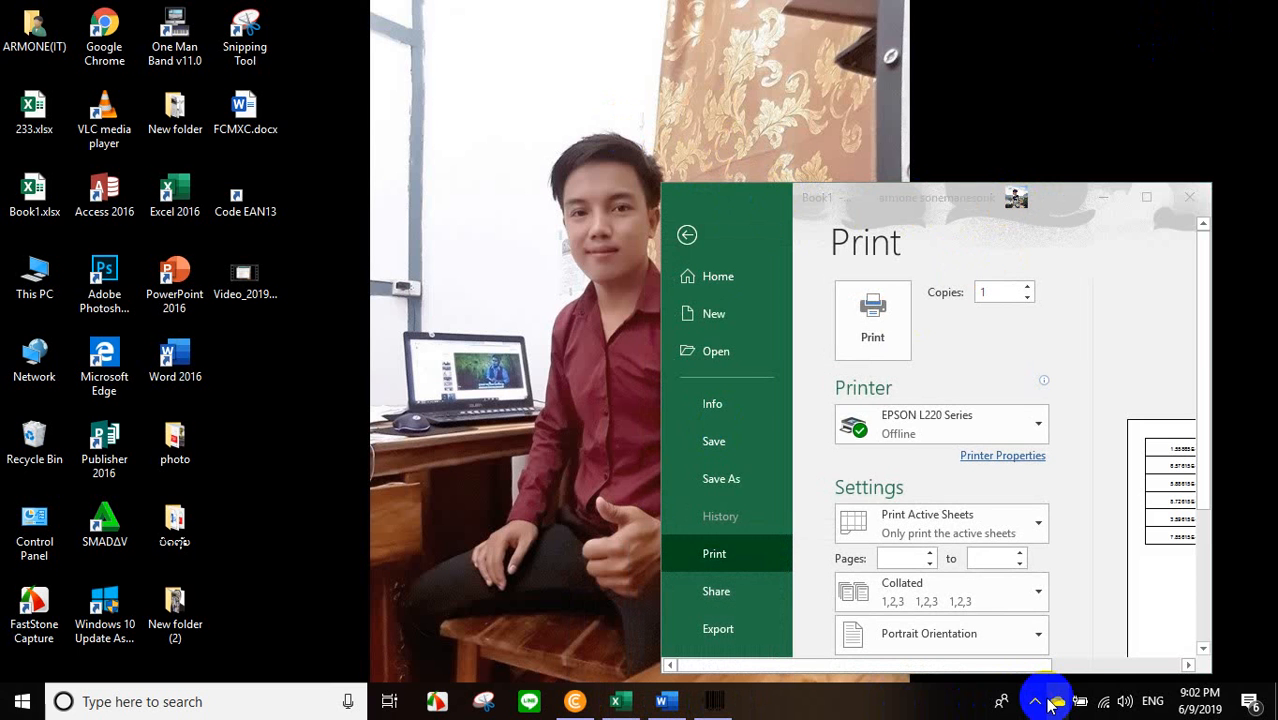